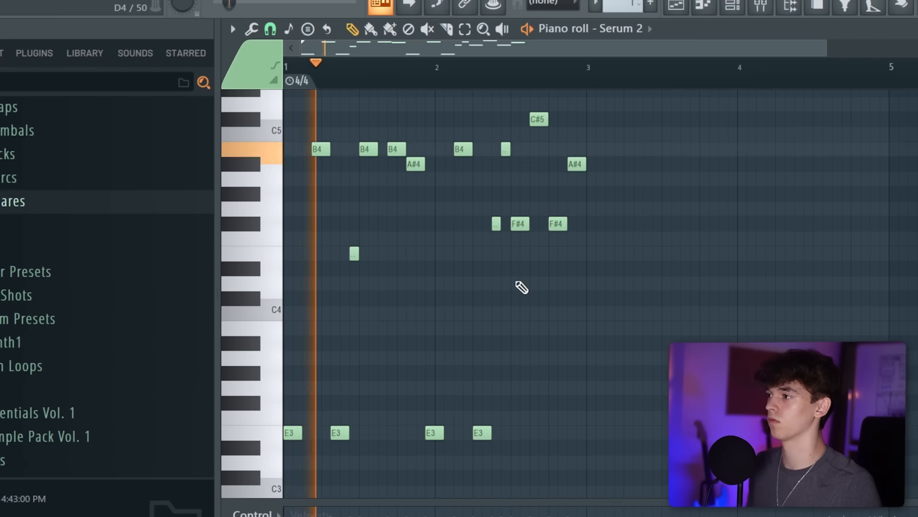
Step: Duplicate the two-bar melody into bars 3 and 4 and raise the copy's E3 bass notes to G#3
{"action": "scroll", "coordinate": [519, 53], "scroll_direction": "down", "scroll_amount": 2}
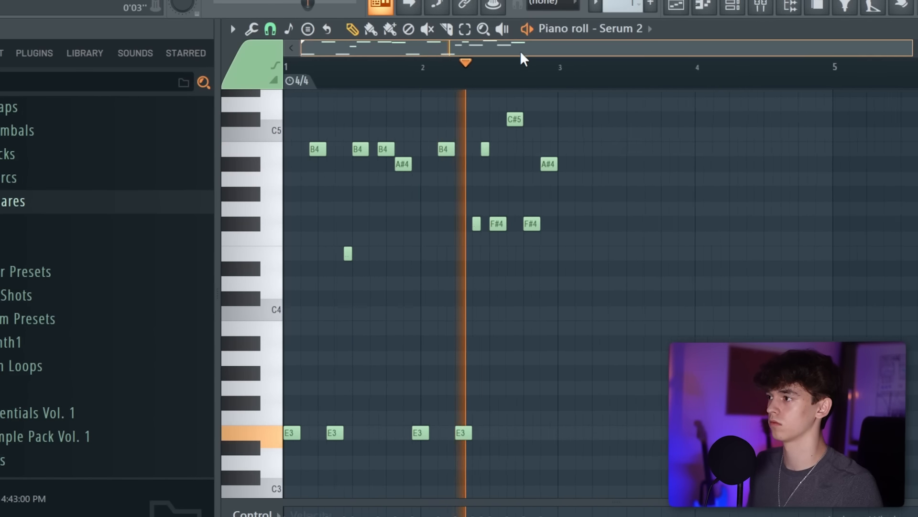
{"action": "scroll", "coordinate": [519, 53], "scroll_direction": "up", "scroll_amount": 2}
{"action": "key", "text": "space"}
{"action": "key", "text": "ctrl+b"}
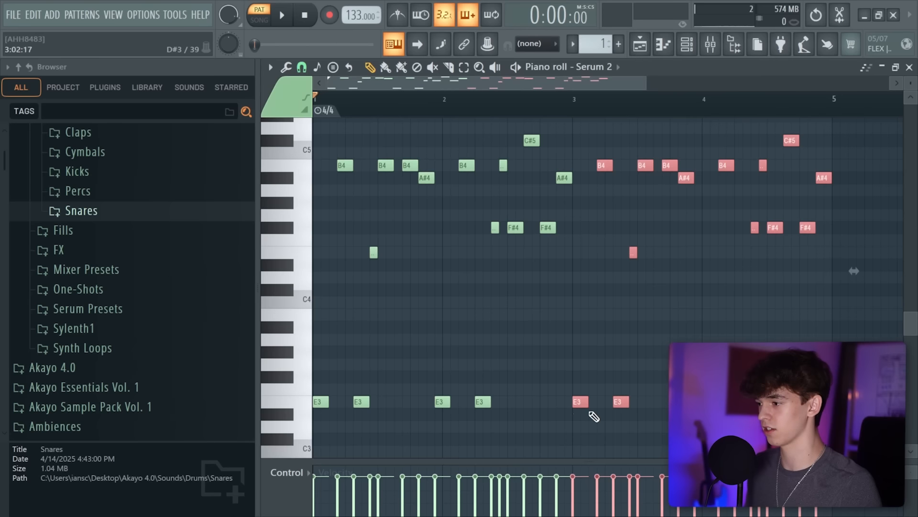
{"action": "left_click_drag", "start_coordinate": [575, 396], "coordinate": [740, 432]}
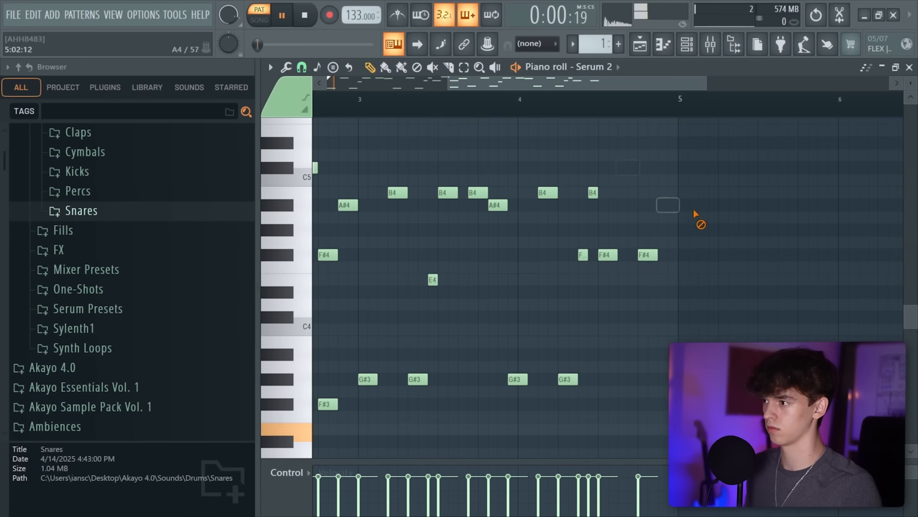
Step: Remove the last F#4 of the melody in bar 4 and lower the short E4 in bar 3 to D#4
{"action": "scroll", "coordinate": [644, 84], "scroll_direction": "down", "scroll_amount": 2}
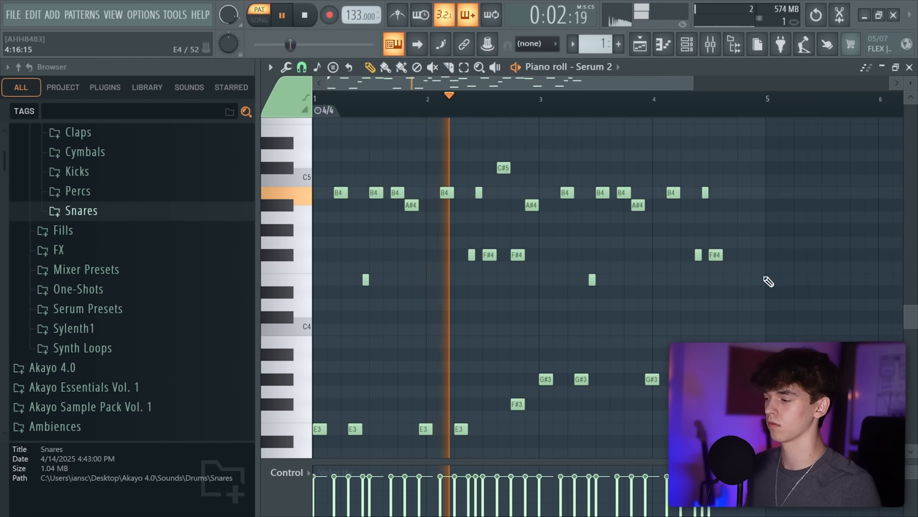
{"action": "scroll", "coordinate": [765, 279], "scroll_direction": "down", "scroll_amount": 1}
{"action": "scroll", "coordinate": [609, 86], "scroll_direction": "up", "scroll_amount": 1}
{"action": "scroll", "coordinate": [608, 88], "scroll_direction": "up", "scroll_amount": 1}
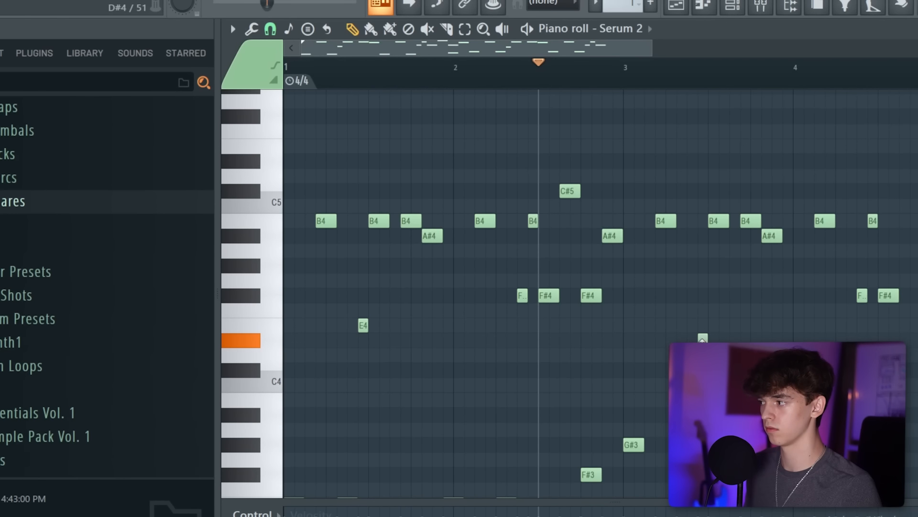
{"action": "left_click_drag", "start_coordinate": [615, 53], "coordinate": [636, 65]}
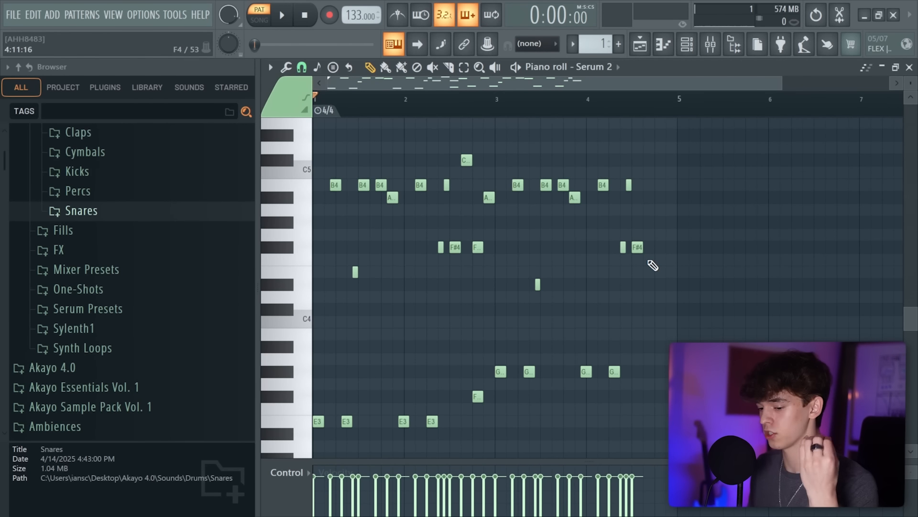
Step: Rework the end of bar 2 by lowering the short F#4 to D#4, shortening the C#5 and removing the last F#4
{"action": "key", "text": "space"}
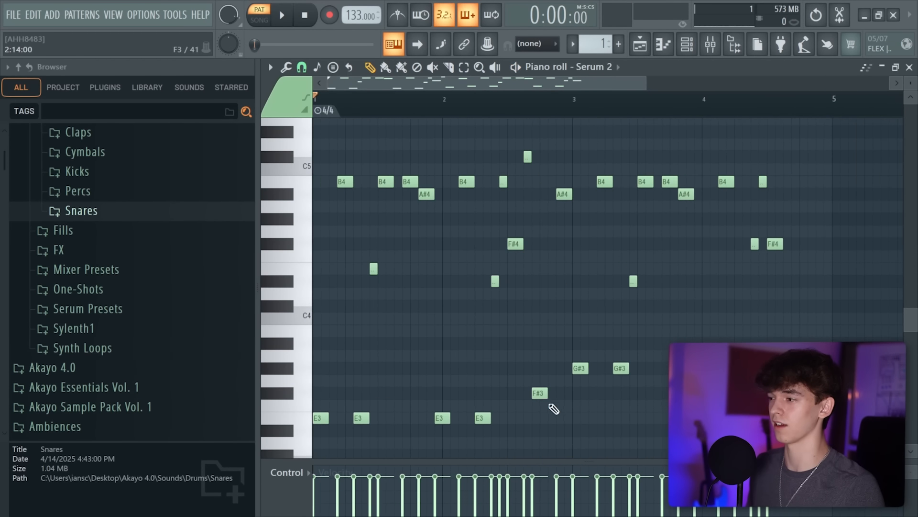
{"action": "key", "text": "space"}
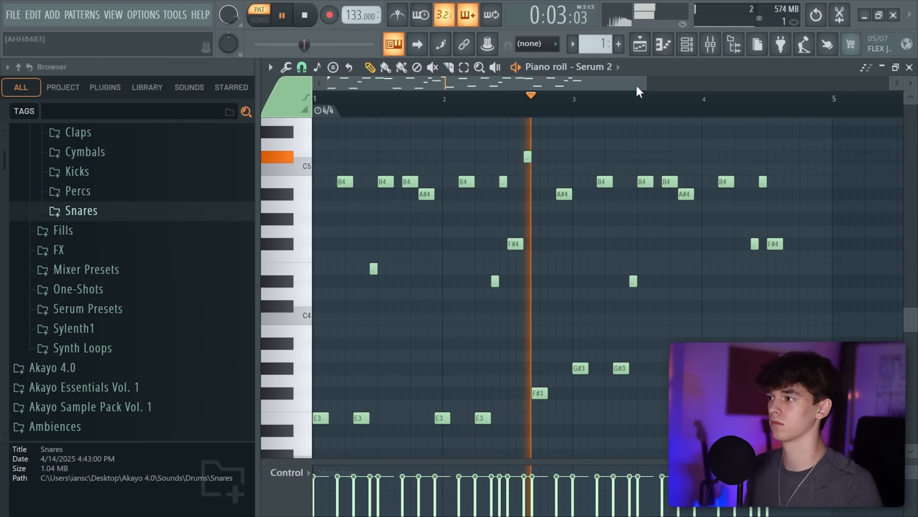
{"action": "scroll", "coordinate": [635, 83], "scroll_direction": "down", "scroll_amount": 2}
{"action": "scroll", "coordinate": [590, 146], "scroll_direction": "up", "scroll_amount": 1}
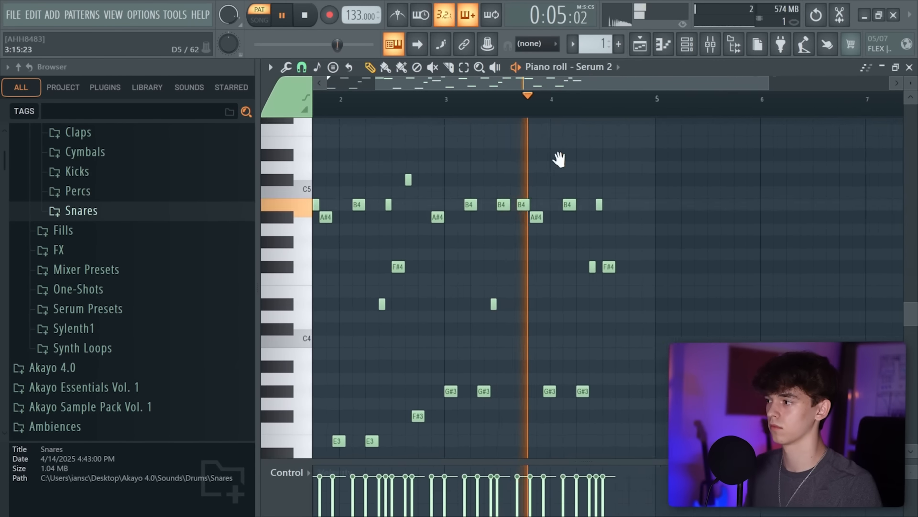
Step: Add a second Serum 2 channel and load the Basic Shapes wavetable into its oscillator A
{"action": "left_click", "coordinate": [515, 71]}
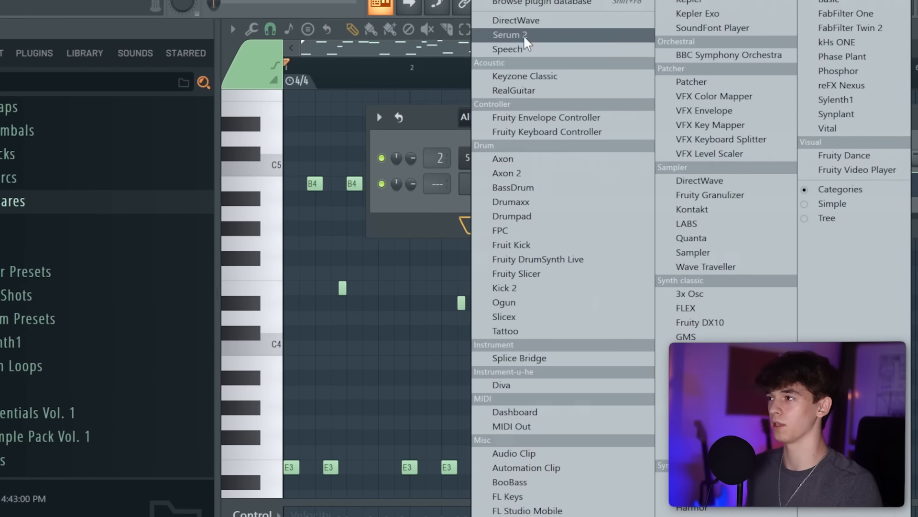
{"action": "left_click", "coordinate": [515, 71]}
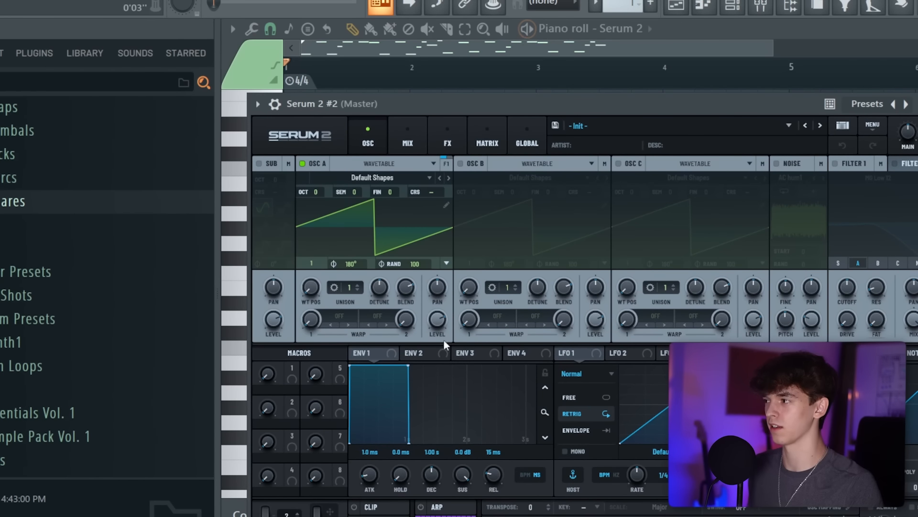
{"action": "left_click", "coordinate": [380, 178]}
{"action": "mouse_move", "coordinate": [330, 191]}
{"action": "left_click", "coordinate": [430, 209]}
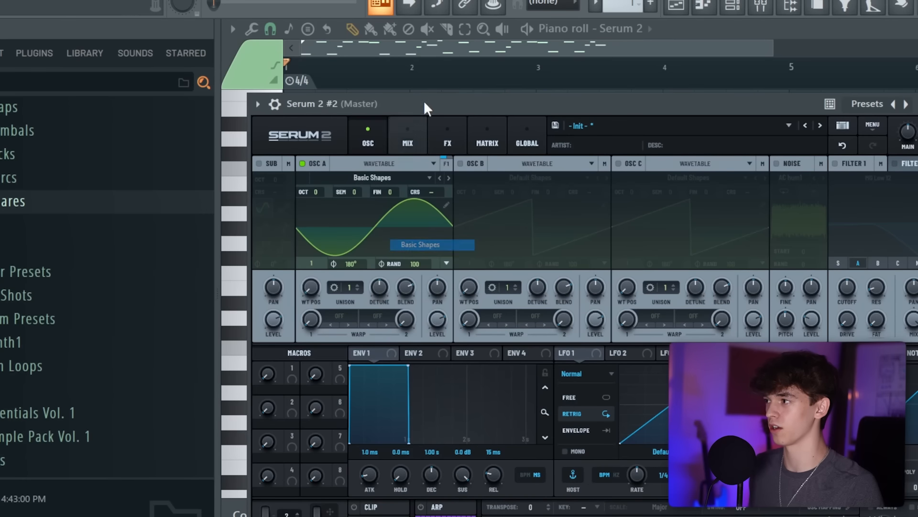
Step: Enable oscillator B in the new Serum 2 and load the Basic Shapes wavetable into it
{"action": "left_click_drag", "start_coordinate": [417, 103], "coordinate": [447, 67]}
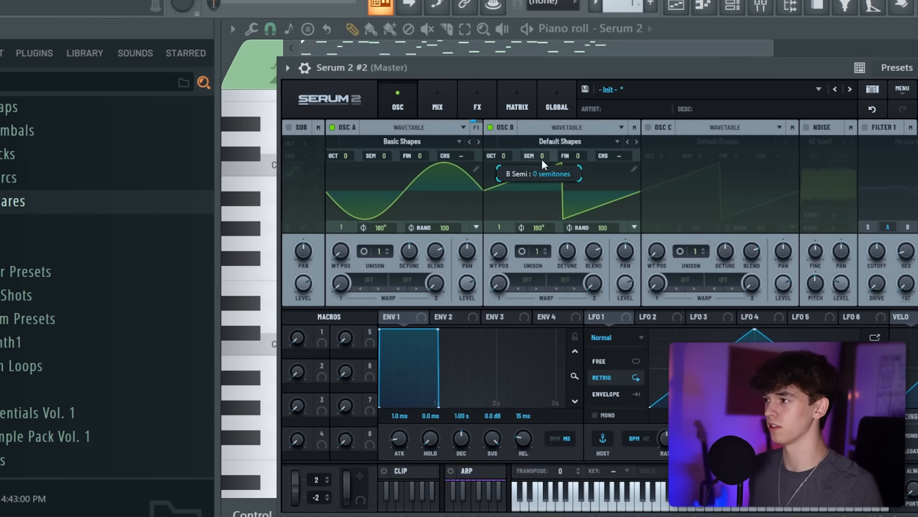
{"action": "left_click", "coordinate": [560, 141]}
{"action": "mouse_move", "coordinate": [528, 171]}
{"action": "left_click", "coordinate": [632, 186]}
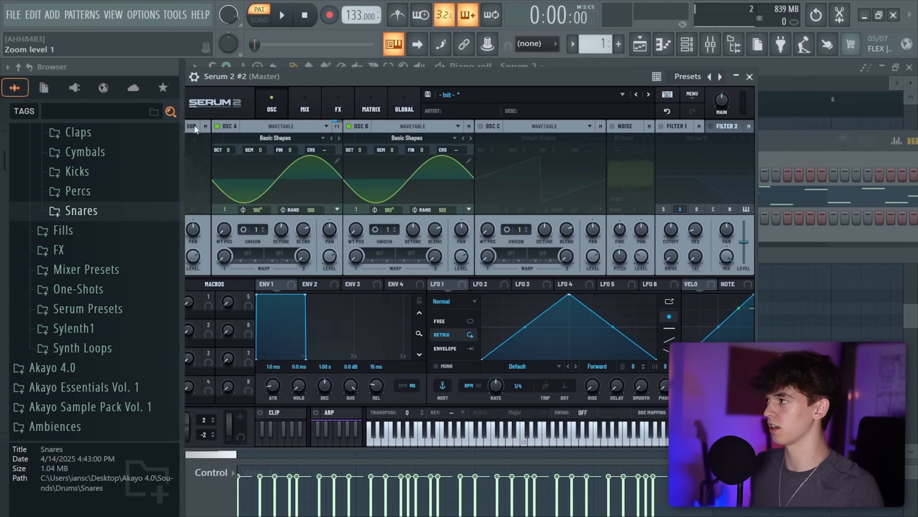
Step: Set oscillator A to octave -1 and oscillator B to octave +1, with oscillator B's level at 66%
{"action": "left_click_drag", "start_coordinate": [331, 76], "coordinate": [317, 89]}
{"action": "left_click_drag", "start_coordinate": [291, 165], "coordinate": [291, 170]}
{"action": "left_click_drag", "start_coordinate": [409, 165], "coordinate": [422, 156]}
{"action": "left_click_drag", "start_coordinate": [522, 274], "coordinate": [522, 276]}
Step: Add a Distortion effect to the patch's main effects chain and adjust its drive
{"action": "left_click", "coordinate": [399, 117]}
{"action": "right_click", "coordinate": [301, 204]}
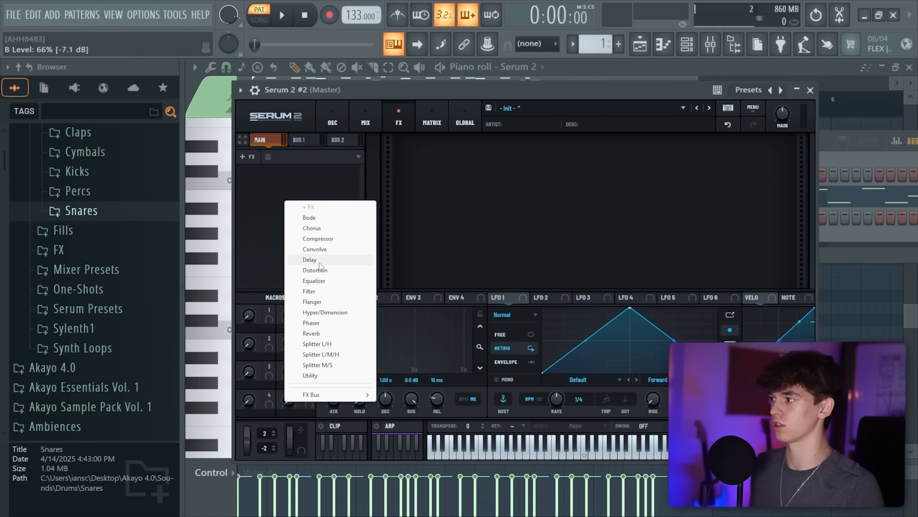
{"action": "left_click", "coordinate": [317, 270]}
{"action": "left_click_drag", "start_coordinate": [696, 154], "coordinate": [698, 147]}
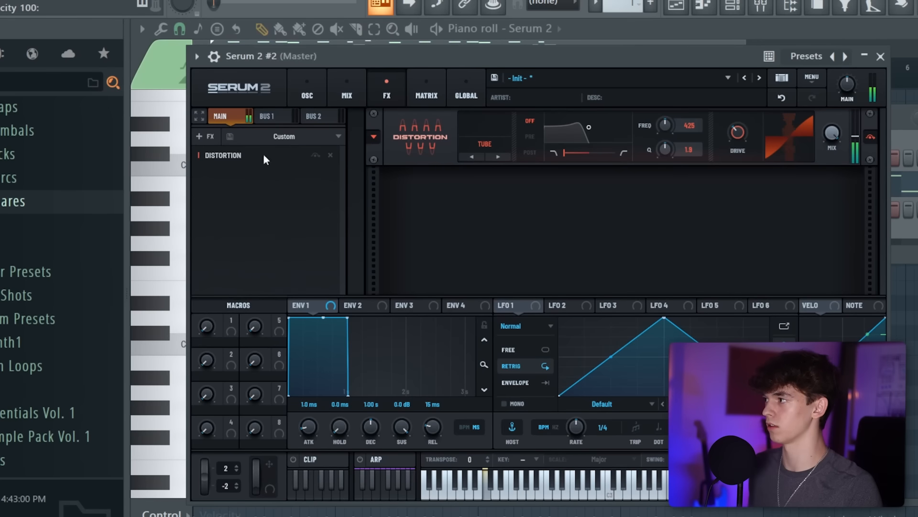
Step: Set envelope 1 to 89 ms attack, 410 ms decay and no sustain, and add a Reverb effect after the distortion
{"action": "left_click", "coordinate": [307, 92]}
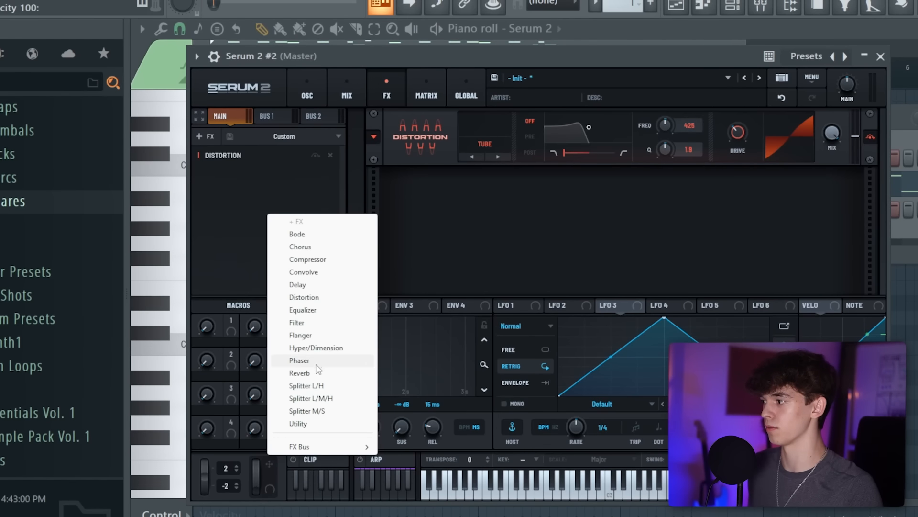
{"action": "left_click", "coordinate": [300, 373]}
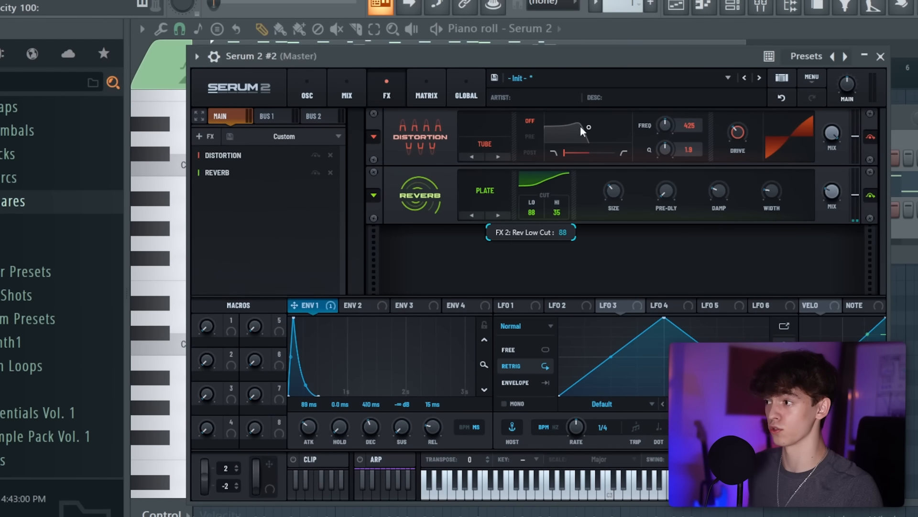
Step: Place E3 notes at the start of bars 1 and 2 and a G#3 at bar 3 on Serum 2 #2
{"action": "left_click", "coordinate": [880, 56]}
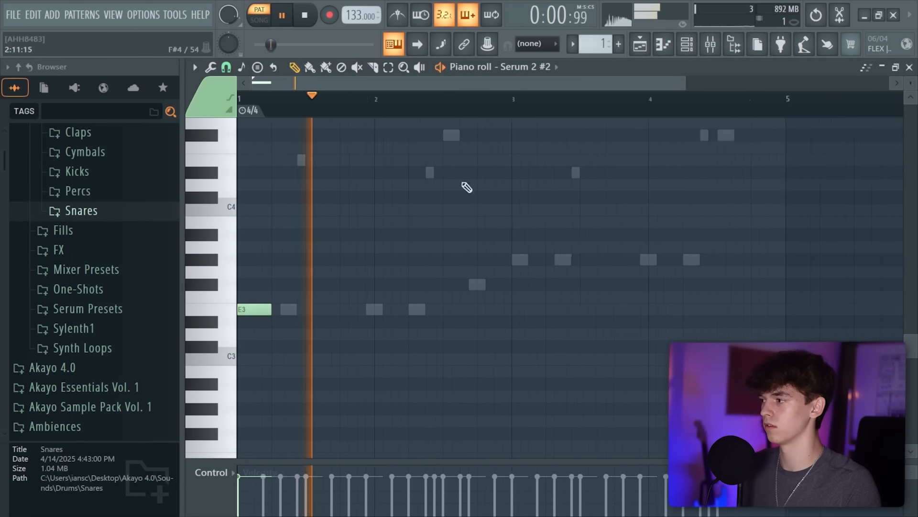
{"action": "left_click", "coordinate": [362, 309]}
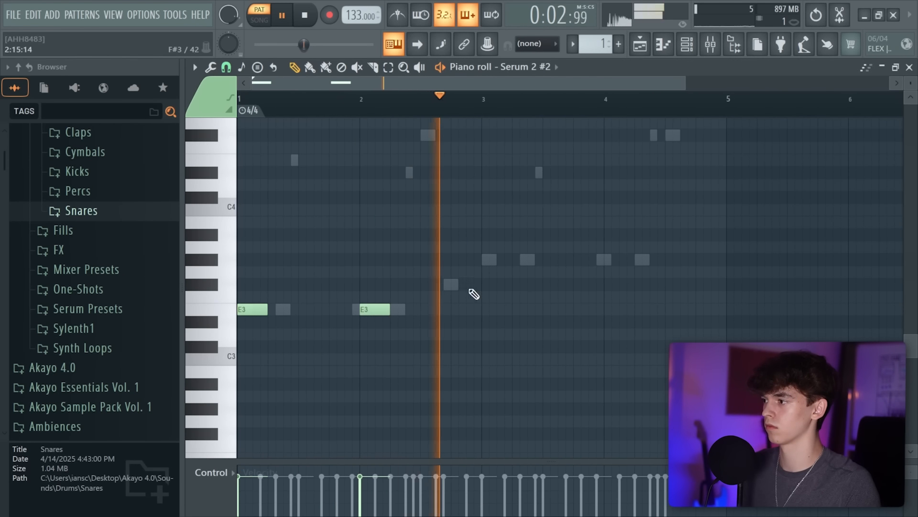
{"action": "left_click", "coordinate": [485, 260]}
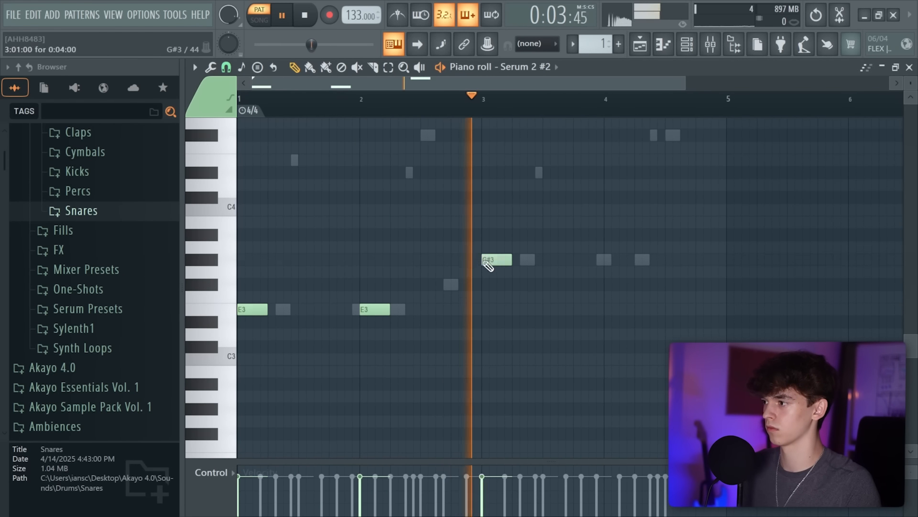
Step: Clone the Serum 2 #2 channel and set oscillator B in the copy to +3 semitones
{"action": "left_click", "coordinate": [689, 49]}
{"action": "right_click", "coordinate": [427, 223]}
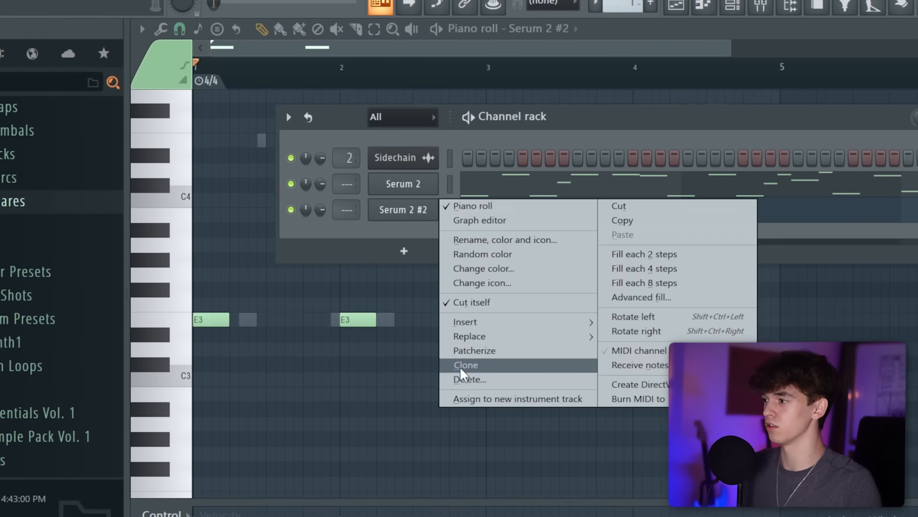
{"action": "left_click", "coordinate": [460, 366]}
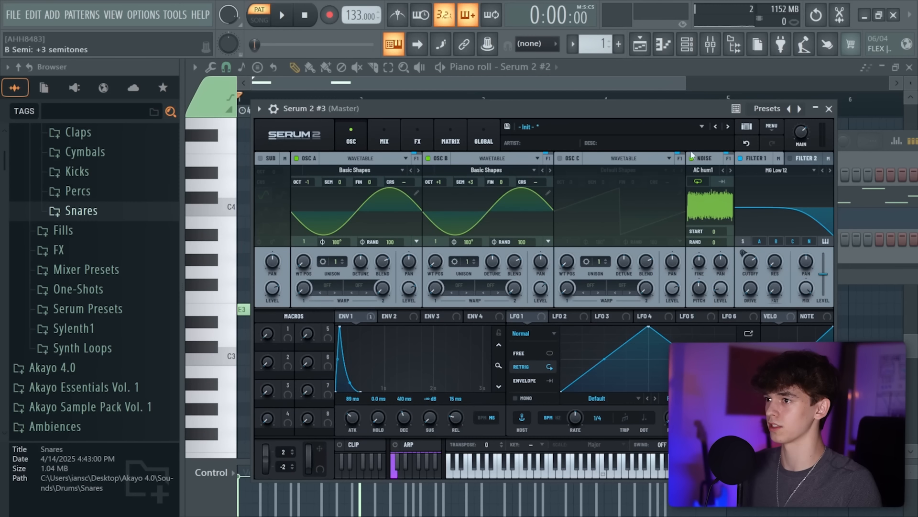
Step: Place a G#3 note at the start of bar 3 on the Serum 2 #3 channel
{"action": "left_click", "coordinate": [733, 5]}
{"action": "right_click", "coordinate": [423, 234]}
{"action": "left_click", "coordinate": [470, 236]}
{"action": "left_click", "coordinate": [489, 262]}
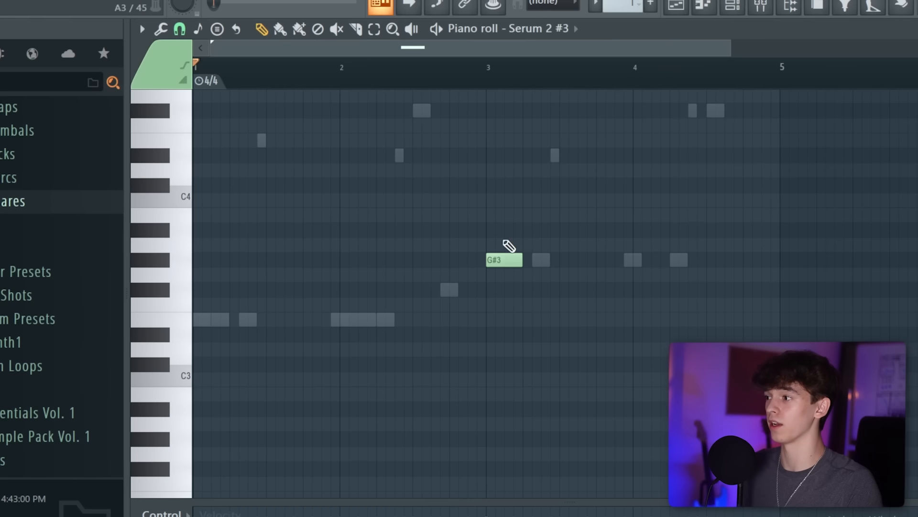
Step: Play the pattern back with the notes of the Serum 2 #2 channel shown
{"action": "right_click", "coordinate": [587, 333]}
{"action": "mouse_move", "coordinate": [583, 187]}
{"action": "left_mouse_down"}
{"action": "mouse_move", "coordinate": [526, 166]}
{"action": "mouse_move", "coordinate": [583, 193]}
{"action": "left_mouse_up"}
{"action": "scroll", "coordinate": [560, 33], "scroll_direction": "up", "scroll_amount": 2}
{"action": "scroll", "coordinate": [565, 28], "scroll_direction": "down", "scroll_amount": 1}
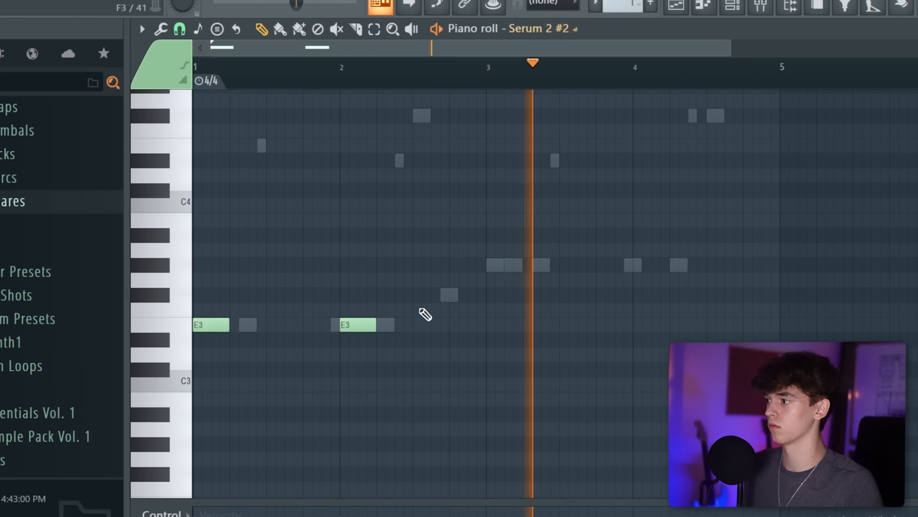
Step: Clone the Serum 2 #3 channel and place a C4 note at the end of bar 4 on the copy
{"action": "right_click", "coordinate": [415, 234]}
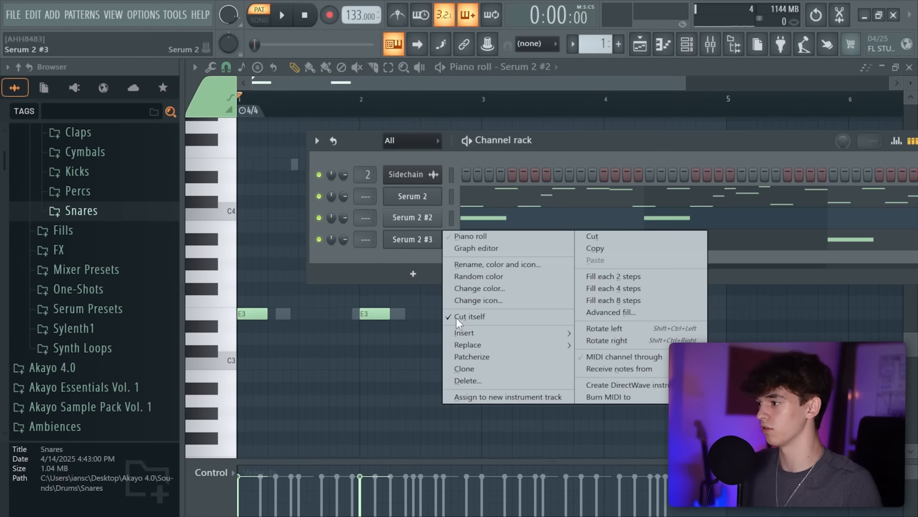
{"action": "left_click", "coordinate": [469, 368]}
{"action": "left_click_drag", "start_coordinate": [449, 129], "coordinate": [730, 108]}
{"action": "right_click", "coordinate": [429, 259]}
{"action": "left_click", "coordinate": [471, 259]}
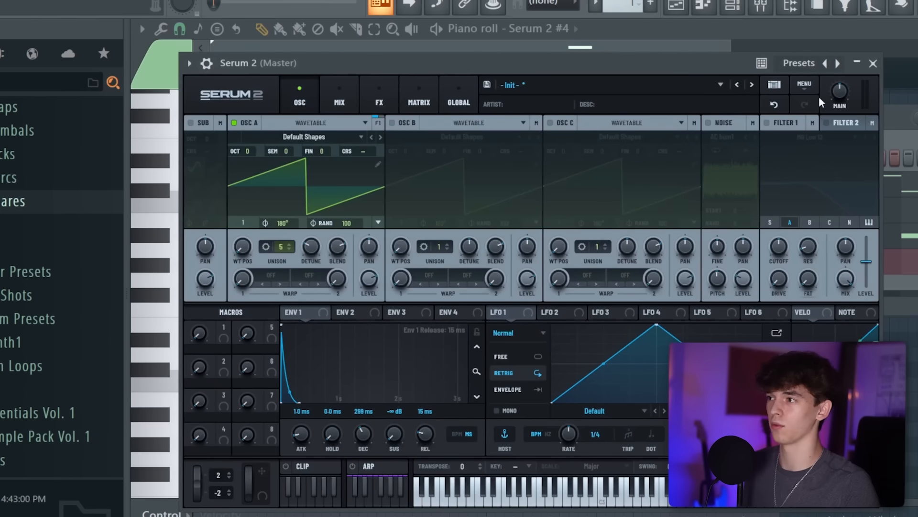
Step: Load the Splice preset 7S_TALES2_BA_Rockin_Beatz into the first Serum 2 and set its main volume to 24%
{"action": "mouse_move", "coordinate": [539, 127]}
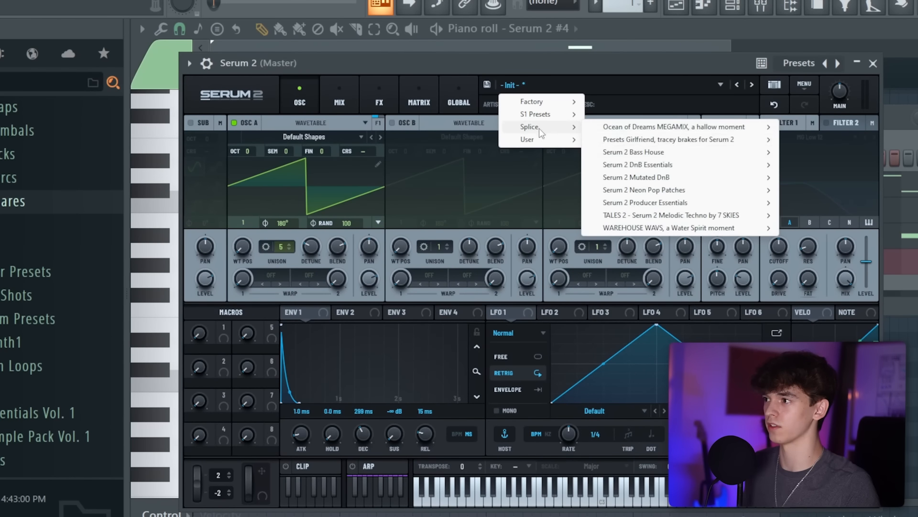
{"action": "mouse_move", "coordinate": [672, 205]}
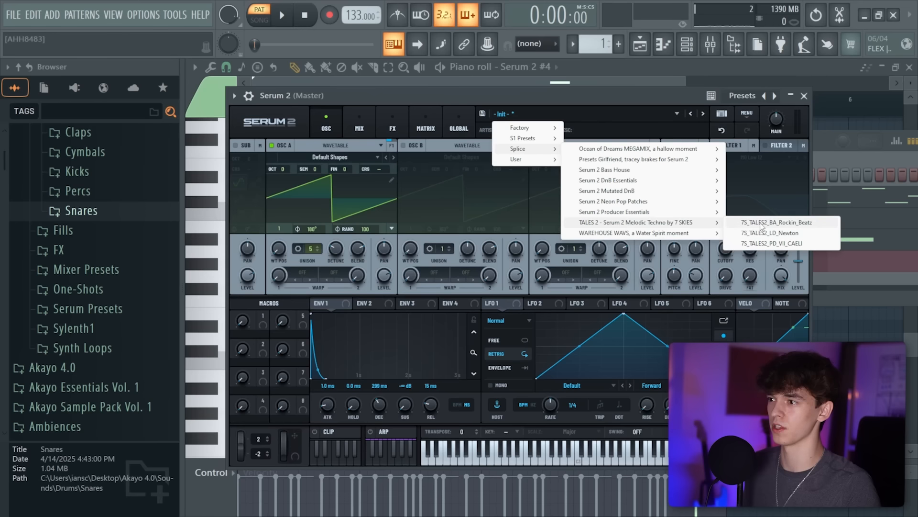
{"action": "left_click", "coordinate": [765, 221]}
{"action": "key", "text": "space"}
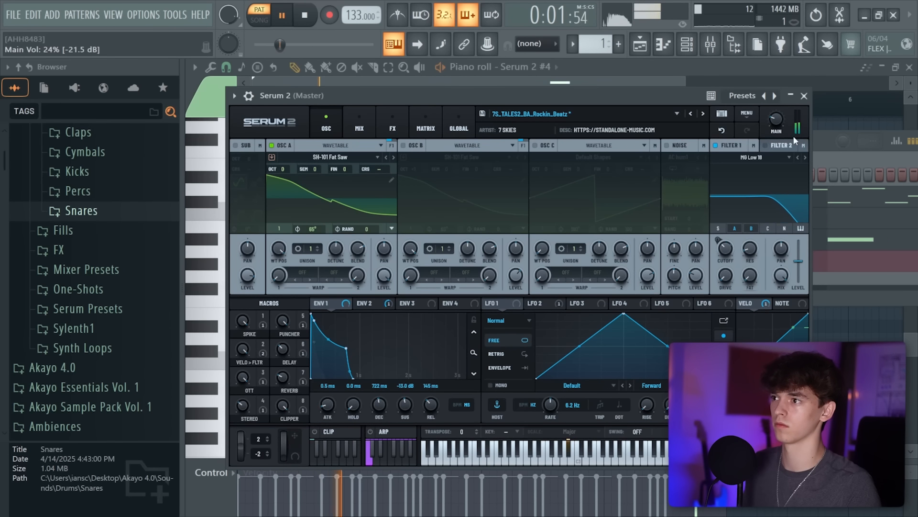
{"action": "left_click", "coordinate": [394, 126]}
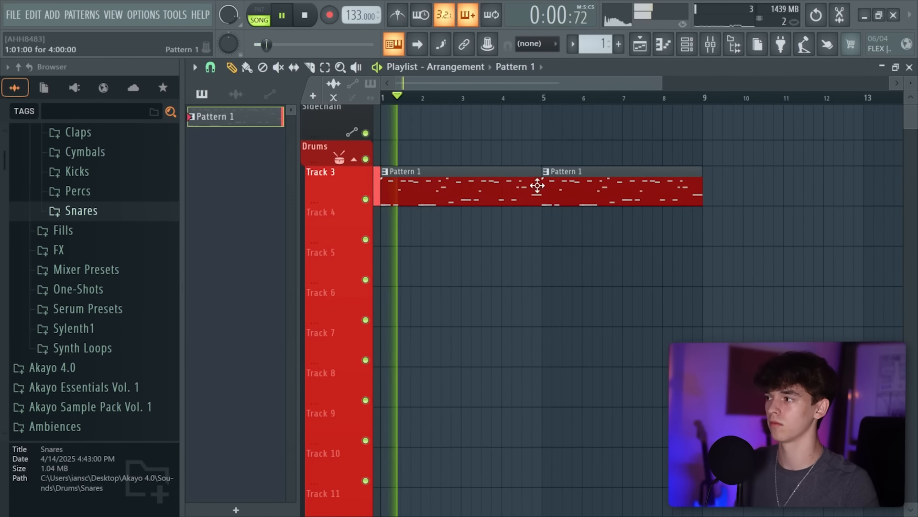
Step: Nudge the Serum 2 #2 channel's E3 notes off the grid, the first slightly late and the second slightly early
{"action": "left_click", "coordinate": [707, 29]}
{"action": "right_click", "coordinate": [406, 216]}
{"action": "left_click", "coordinate": [431, 214]}
{"action": "key", "text": "space"}
{"action": "scroll", "coordinate": [242, 334], "scroll_direction": "up", "scroll_amount": 3}
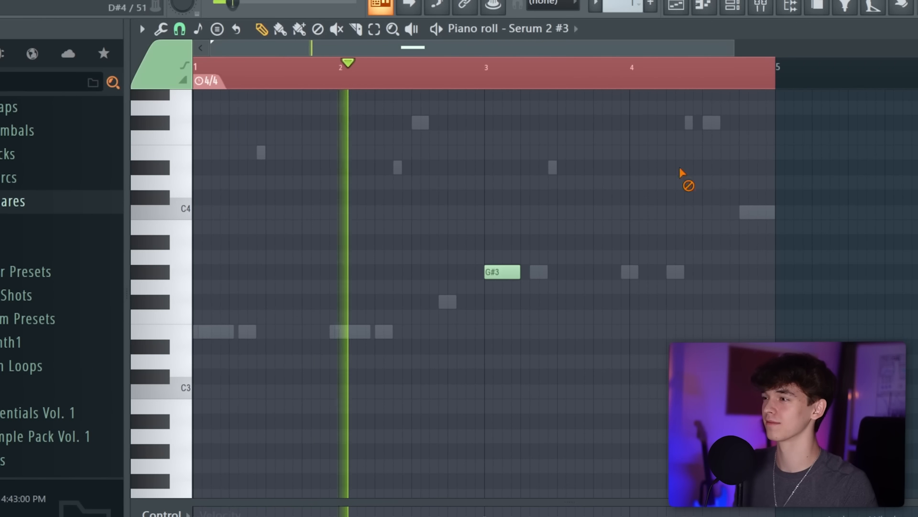
Step: Add an F#3 near the end of bar 2 on Serum 2 #2 and a second G#3 just before bar 4 on Serum 2 #3
{"action": "left_click", "coordinate": [733, 6]}
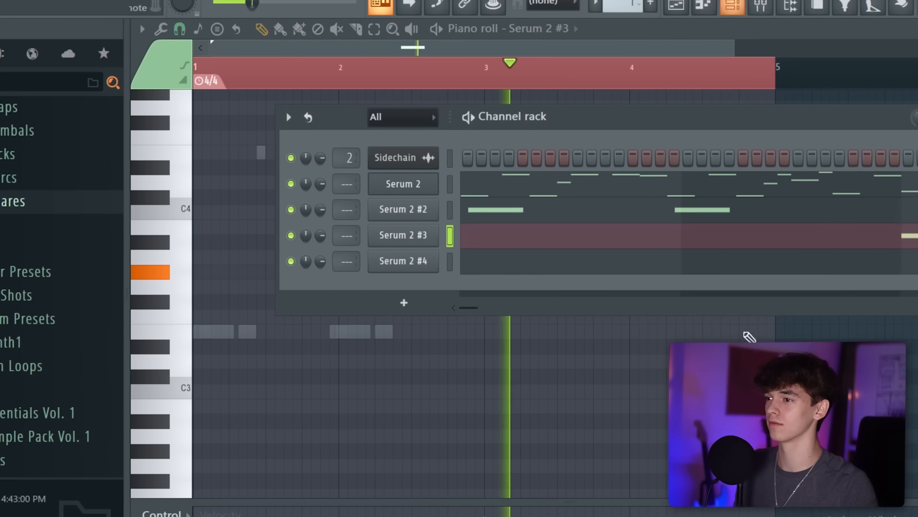
{"action": "key", "text": "F6"}
{"action": "key", "text": "space"}
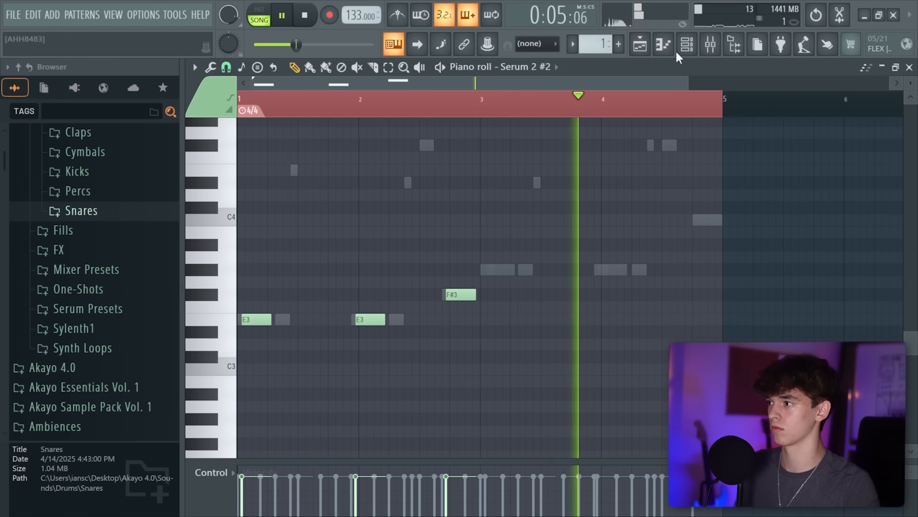
Step: Move the two Pattern 1 clips to Track 8 in the playlist and route the first Serum 2 channel to mixer track 1
{"action": "left_click", "coordinate": [686, 45]}
{"action": "left_click", "coordinate": [640, 44]}
{"action": "key", "text": "F6"}
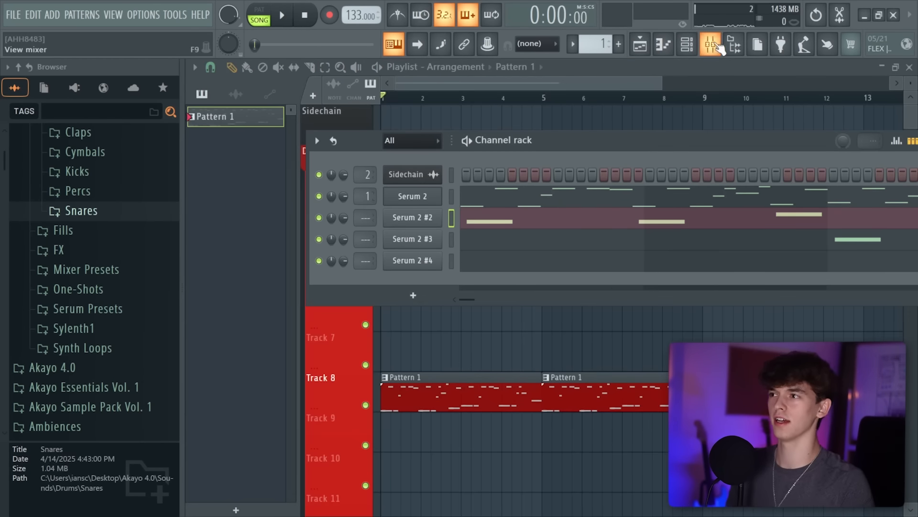
Step: Add Fruity Parametric EQ 2 to mixer insert 63 and adjust its bands
{"action": "key", "text": "F9"}
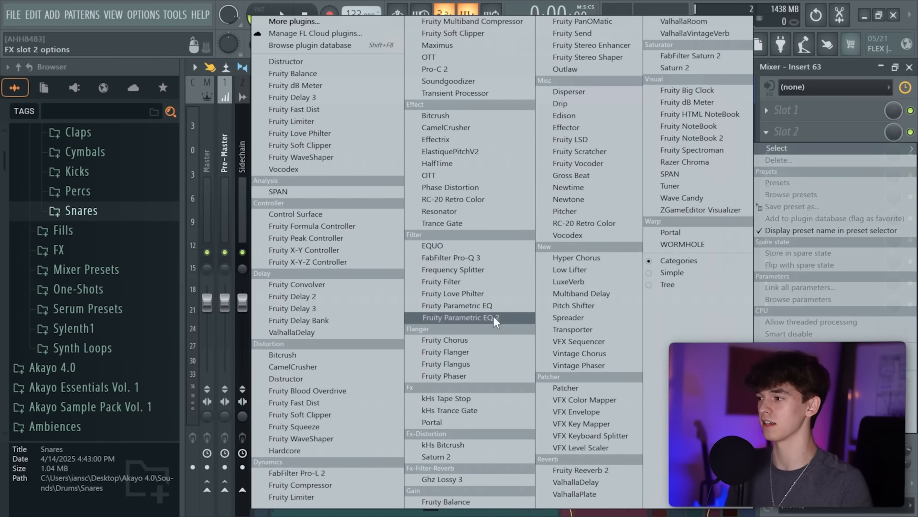
{"action": "left_click", "coordinate": [494, 318]}
{"action": "left_click_drag", "start_coordinate": [275, 251], "coordinate": [347, 339]}
{"action": "left_click_drag", "start_coordinate": [610, 157], "coordinate": [610, 143]}
{"action": "left_click_drag", "start_coordinate": [610, 148], "coordinate": [610, 154]}
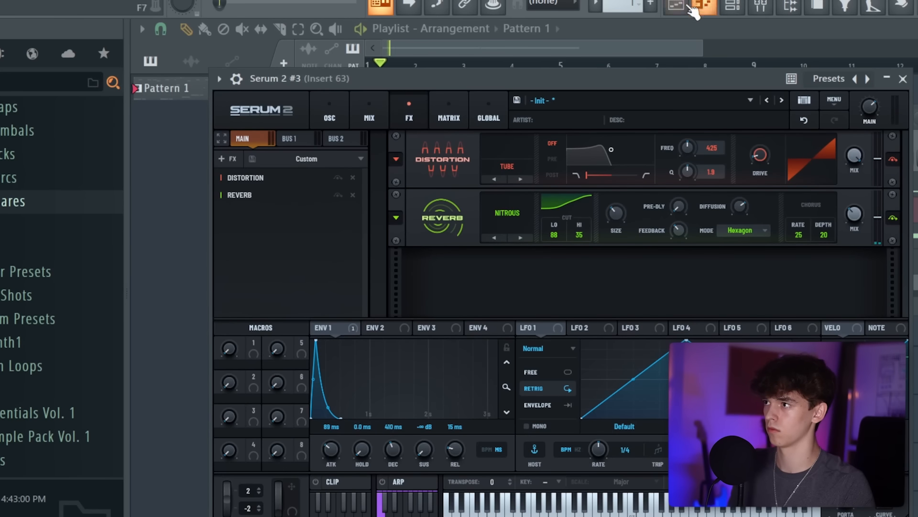
Step: Add a fifth Serum 2 channel and set oscillator A's unison to 7 voices
{"action": "left_click", "coordinate": [705, 14]}
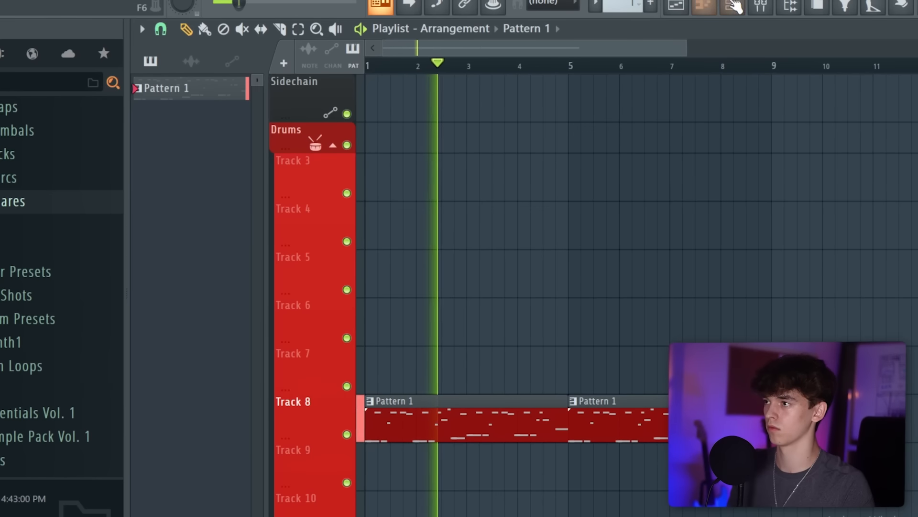
{"action": "left_click", "coordinate": [732, 7]}
{"action": "right_click", "coordinate": [471, 342]}
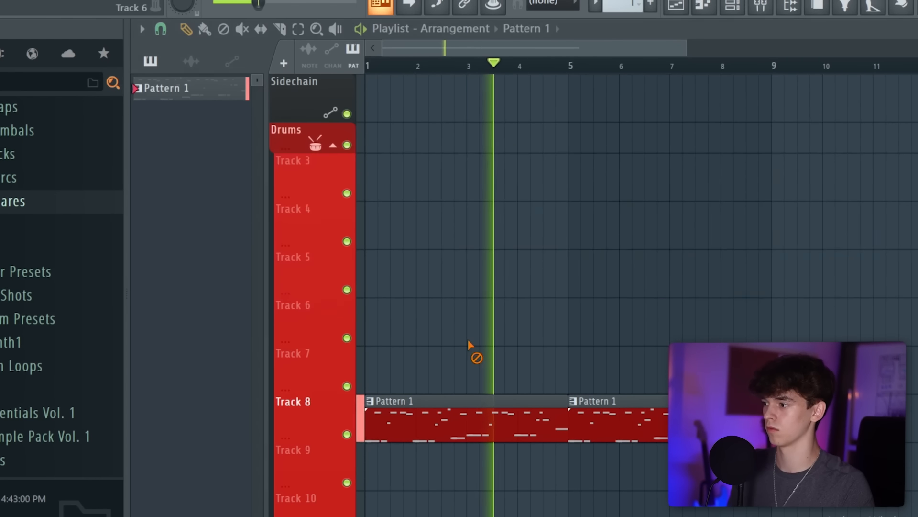
{"action": "scroll", "coordinate": [550, 296], "scroll_direction": "down", "scroll_amount": 2}
{"action": "scroll", "coordinate": [630, 175], "scroll_direction": "up", "scroll_amount": 2}
{"action": "left_click", "coordinate": [734, 8]}
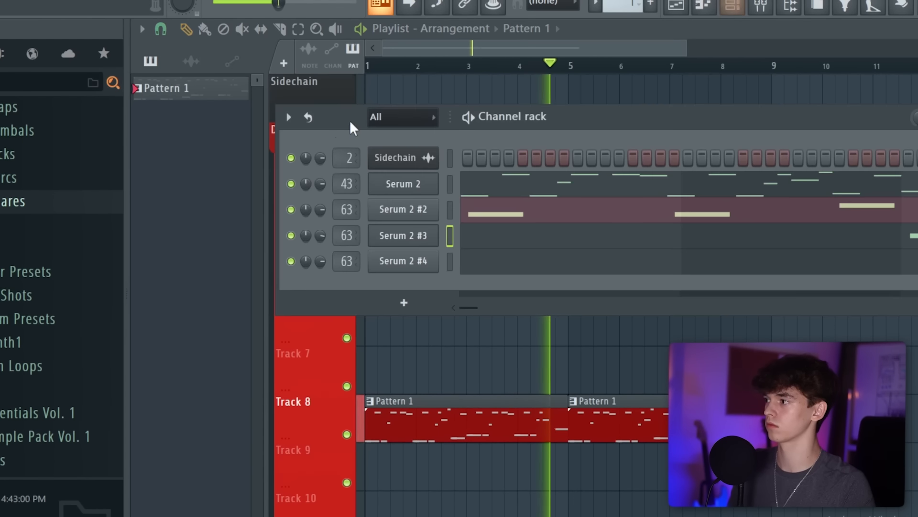
{"action": "left_click", "coordinate": [527, 367]}
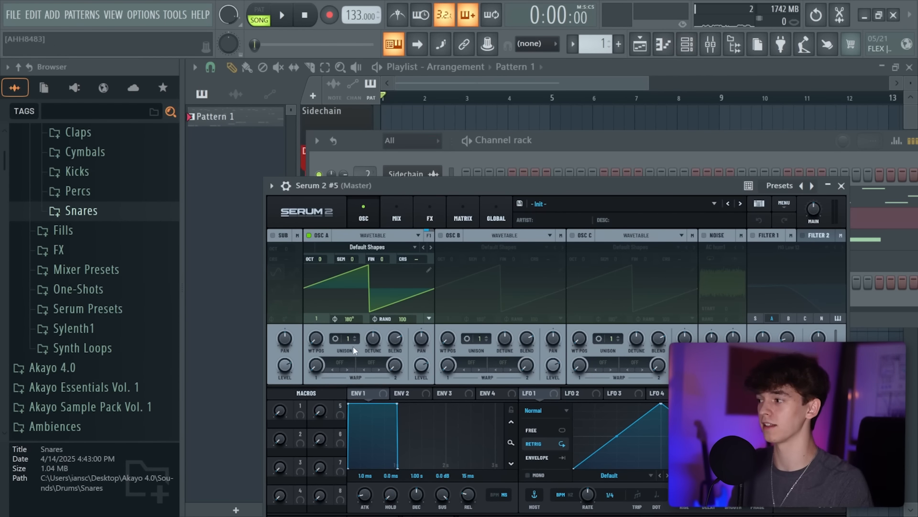
{"action": "left_click_drag", "start_coordinate": [358, 318], "coordinate": [359, 305]}
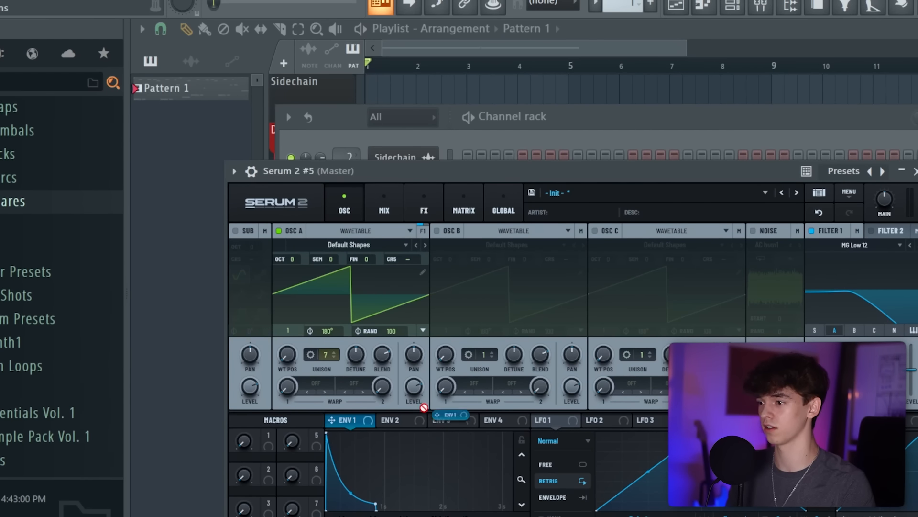
Step: Finish the run of repeated E3 notes on Serum 2 #5 and follow it with three F#3 notes in late bar 2
{"action": "key", "text": "space"}
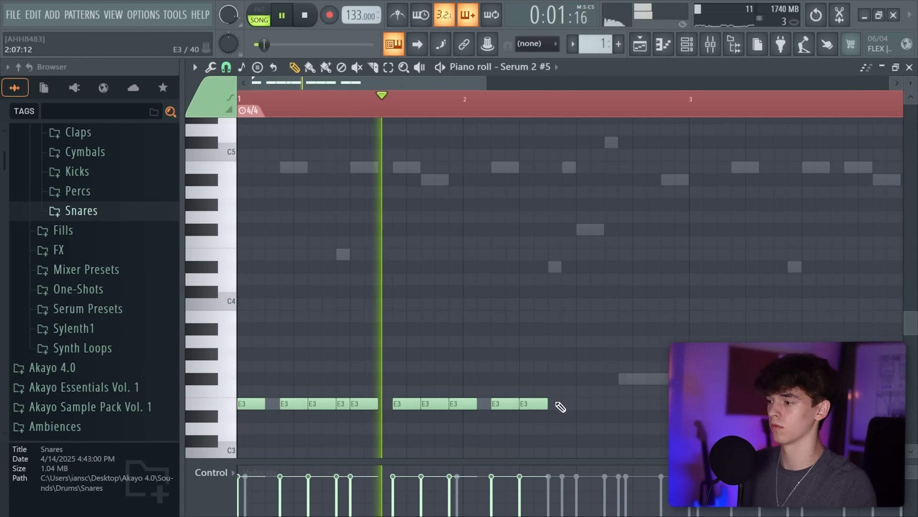
{"action": "scroll", "coordinate": [584, 327], "scroll_direction": "down", "scroll_amount": 2}
{"action": "left_click", "coordinate": [573, 339]}
{"action": "key", "text": "space"}
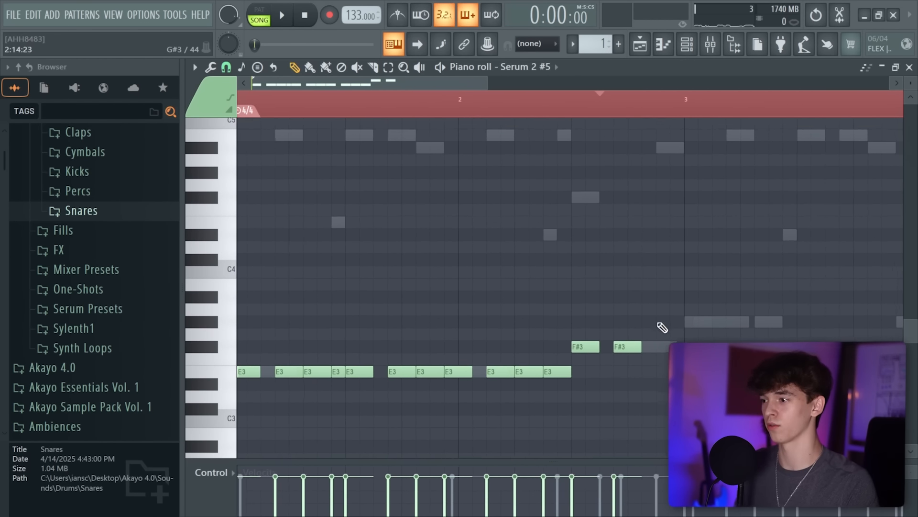
{"action": "left_click", "coordinate": [660, 342]}
{"action": "scroll", "coordinate": [696, 235], "scroll_direction": "down", "scroll_amount": 2}
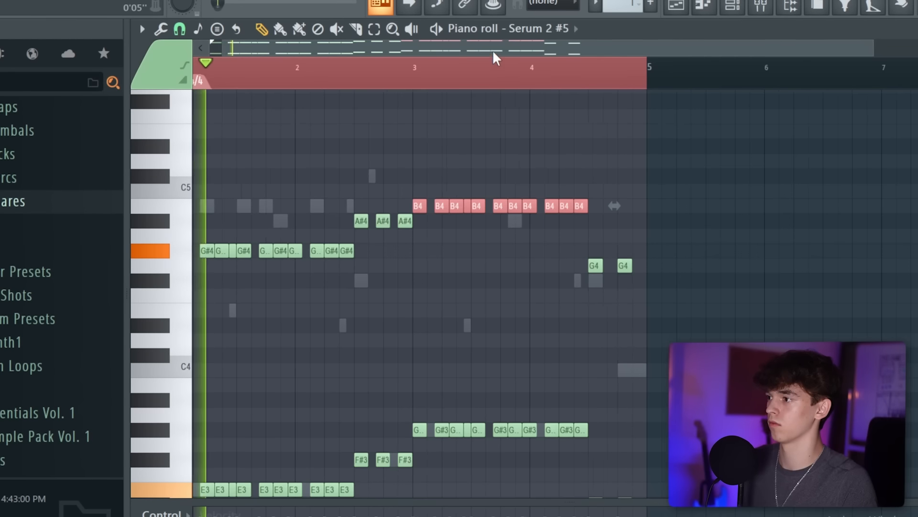
Step: Split Pattern 1 by channel and paint the AKAYO - Kick 06 sample on every beat of Track 3 for four bars
{"action": "left_click", "coordinate": [673, 277]}
{"action": "left_click_drag", "start_coordinate": [665, 274], "coordinate": [591, 294]}
{"action": "left_click", "coordinate": [638, 401], "text": "ctrl"}
{"action": "scroll", "coordinate": [664, 280], "scroll_direction": "down", "scroll_amount": 3}
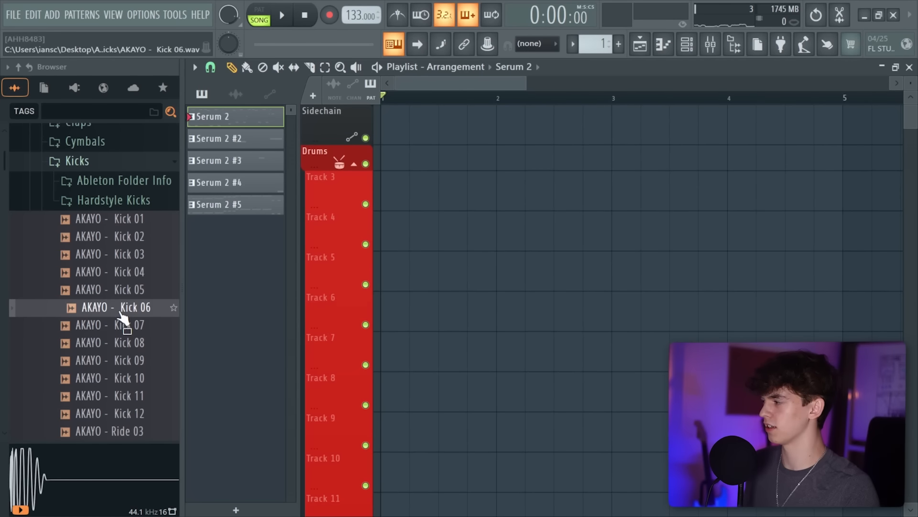
{"action": "left_click_drag", "start_coordinate": [123, 318], "coordinate": [831, 181]}
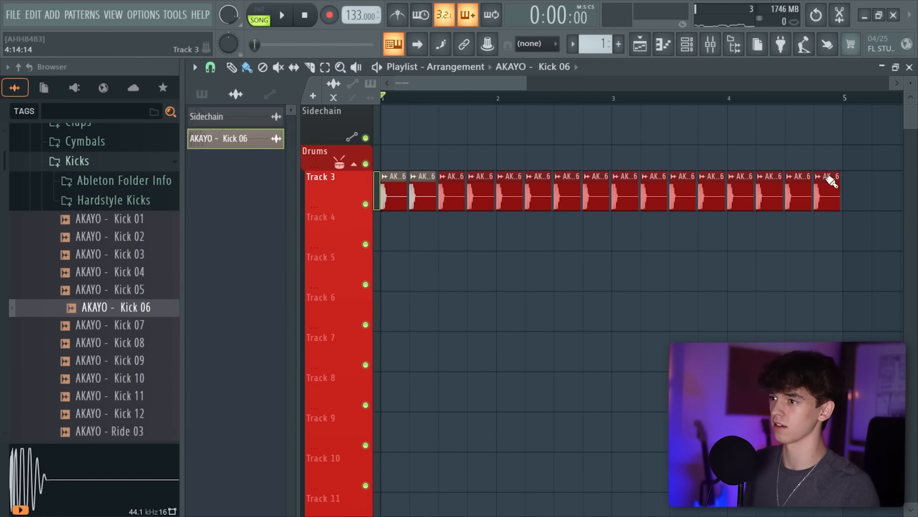
Step: Place the five split Serum 2 patterns at bar 1 on Tracks 20 to 24 of the Synths group
{"action": "scroll", "coordinate": [726, 92], "scroll_direction": "down", "scroll_amount": 3}
{"action": "scroll", "coordinate": [726, 187], "scroll_direction": "down", "scroll_amount": 6}
{"action": "left_click", "coordinate": [202, 94]}
{"action": "left_click", "coordinate": [234, 116]}
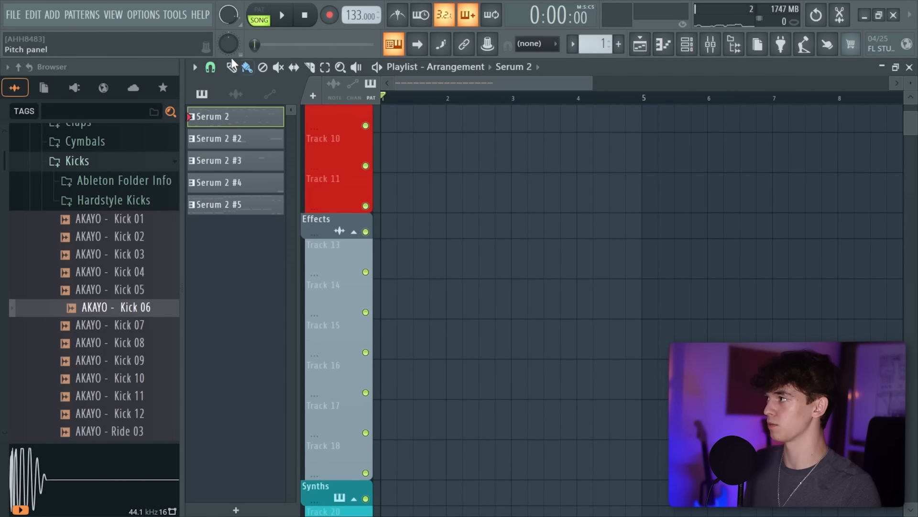
{"action": "scroll", "coordinate": [443, 332], "scroll_direction": "down", "scroll_amount": 5}
{"action": "left_click", "coordinate": [457, 304]}
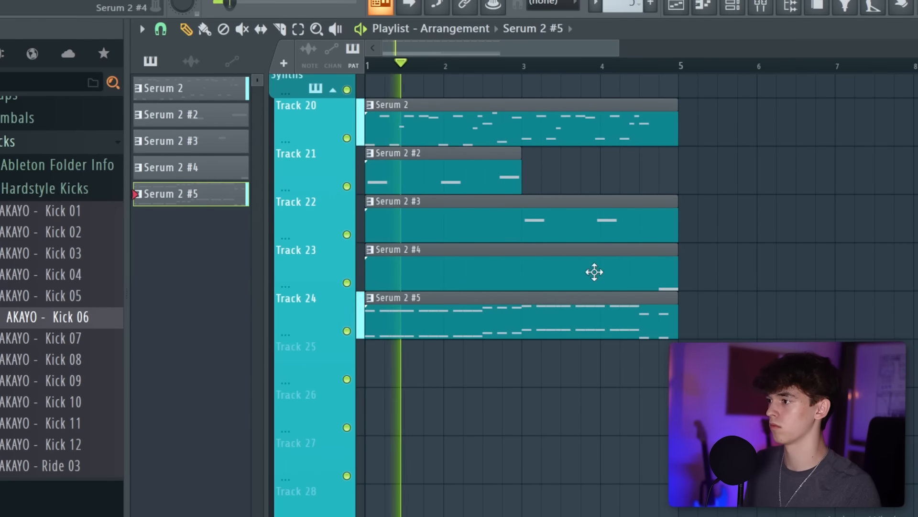
Step: Undo the placement of the Serum 2 #5 clip on Track 24 and swap the kick sample for AKAYO - Kick 09
{"action": "key", "text": "ctrl+z"}
{"action": "key", "text": "ctrl+a"}
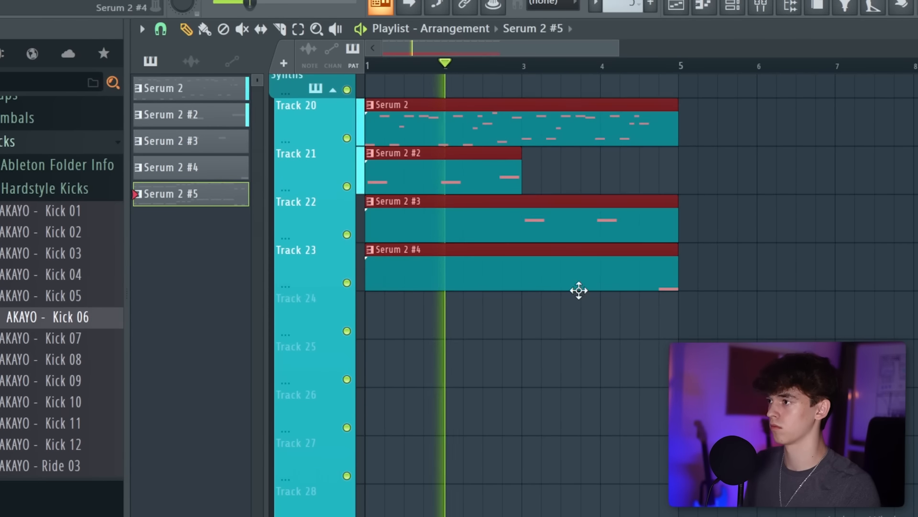
{"action": "left_click", "coordinate": [731, 7]}
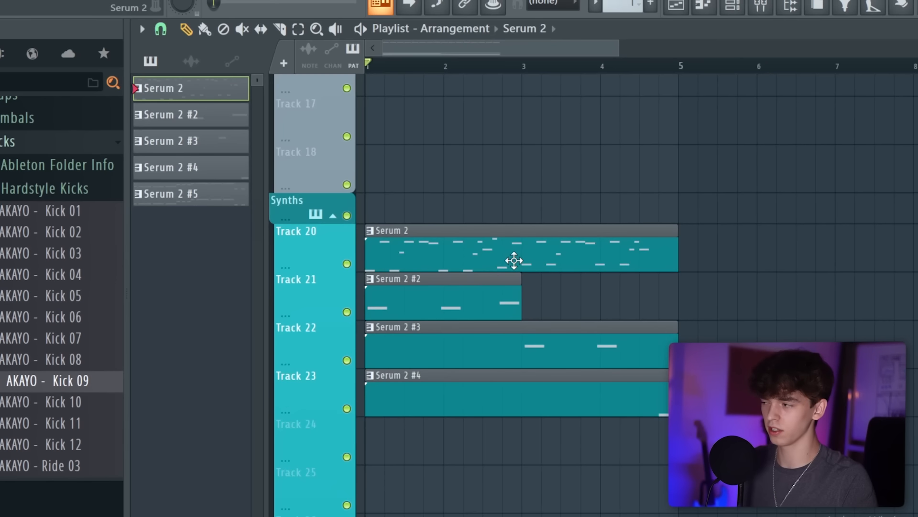
Step: Transpose all five Serum 2 patterns down together and play the arrangement back
{"action": "right_click", "coordinate": [228, 201]}
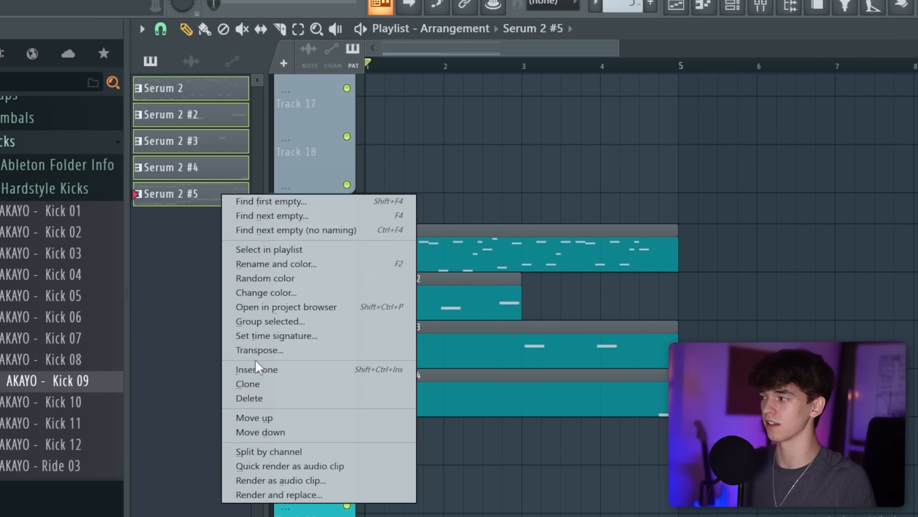
{"action": "left_click", "coordinate": [261, 353]}
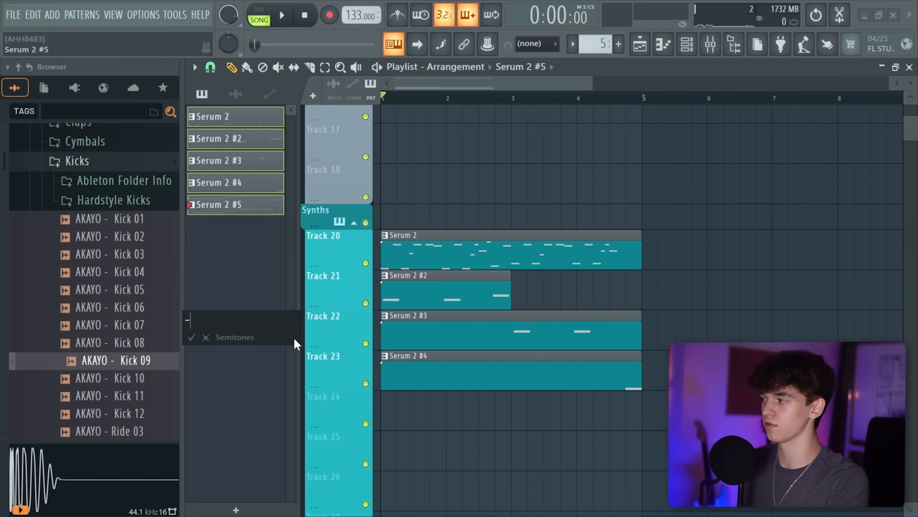
{"action": "key", "text": "Escape"}
{"action": "key", "text": "space"}
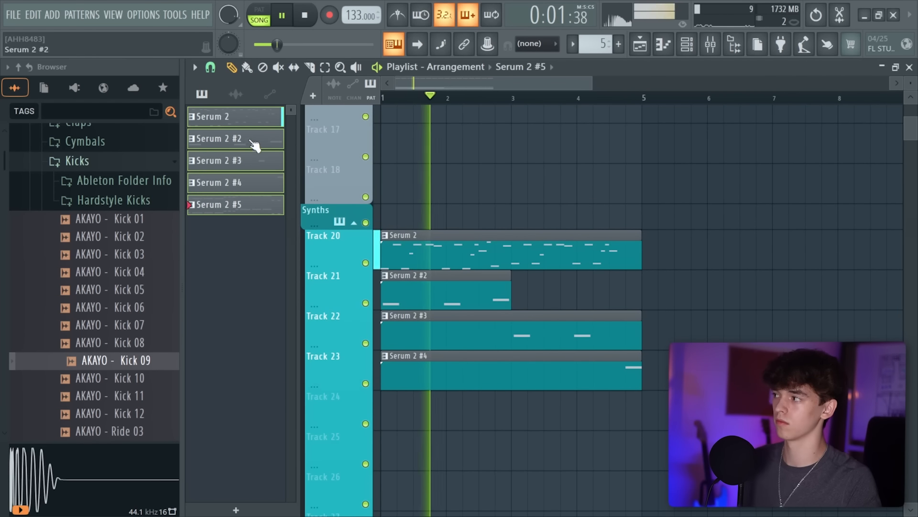
{"action": "left_click", "coordinate": [215, 116]}
{"action": "left_click", "coordinate": [250, 205]}
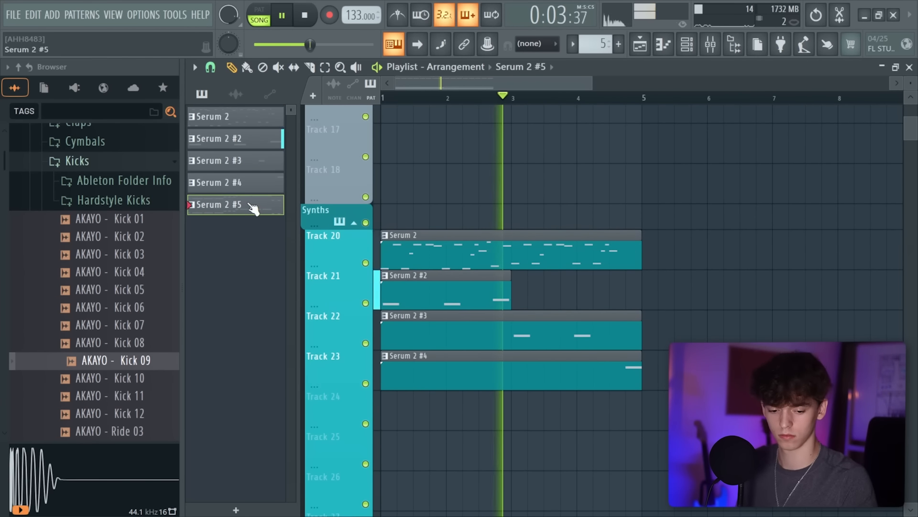
{"action": "key", "text": "space"}
Step: Transpose all five Serum 2 patterns again, this time upward, and audition the new key
{"action": "right_click", "coordinate": [242, 187]}
{"action": "left_click", "coordinate": [276, 319]}
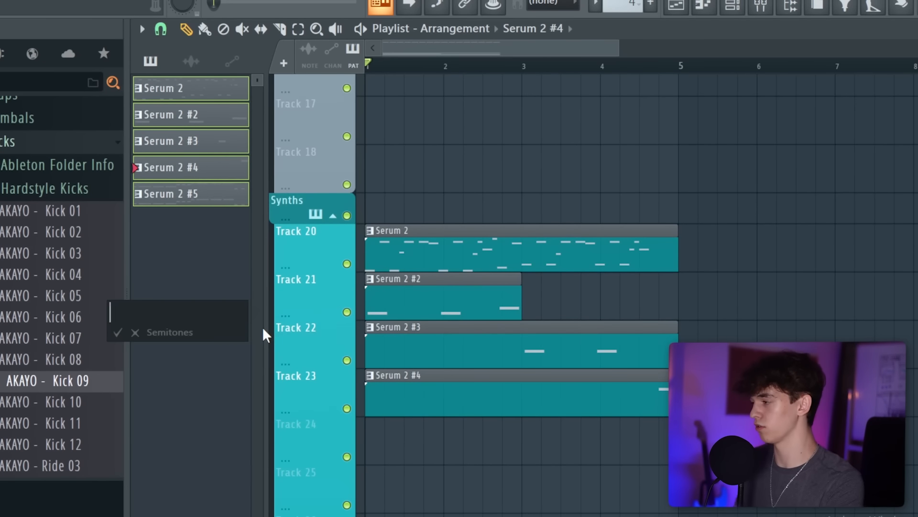
{"action": "type", "text": "-8"}
{"action": "key", "text": "Return"}
{"action": "key", "text": "space"}
{"action": "left_click", "coordinate": [181, 193]}
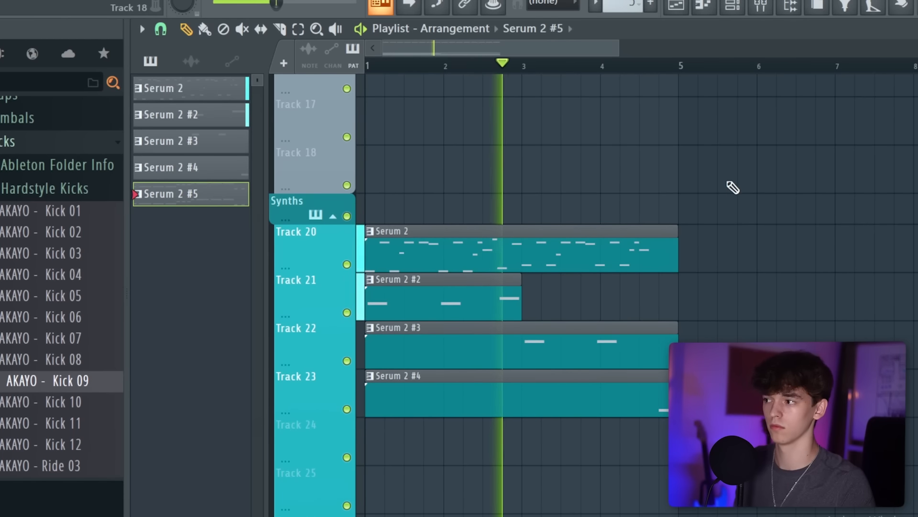
Step: Extend the Serum 2 #2 clip on Track 21 to the end of bar 4
{"action": "scroll", "coordinate": [656, 51], "scroll_direction": "down", "scroll_amount": 3}
{"action": "double_click", "coordinate": [473, 329]}
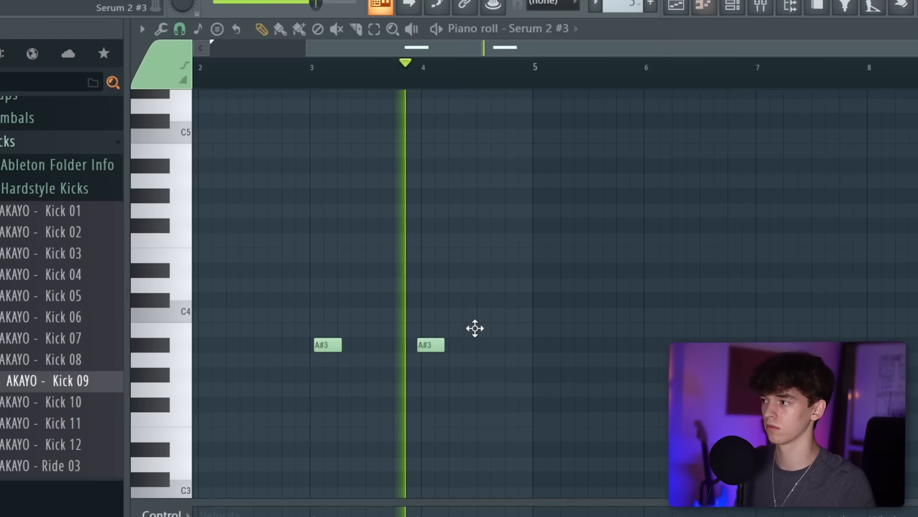
{"action": "double_click", "coordinate": [487, 244]}
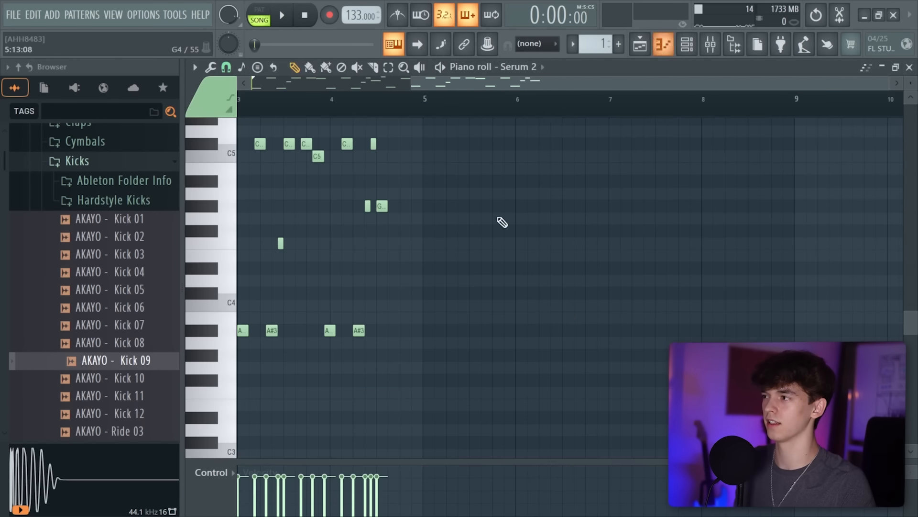
{"action": "key", "text": "Escape"}
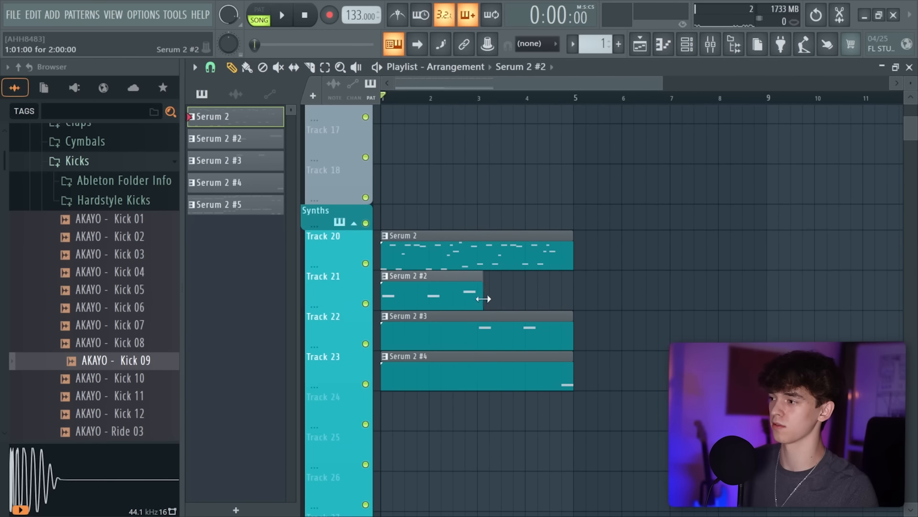
{"action": "left_click_drag", "start_coordinate": [474, 299], "coordinate": [574, 296]}
Step: Place the AKAYO - Clap 05 sample on beats 2 and 4 of Track 4 in the Drums group
{"action": "scroll", "coordinate": [573, 295], "scroll_direction": "up", "scroll_amount": 15}
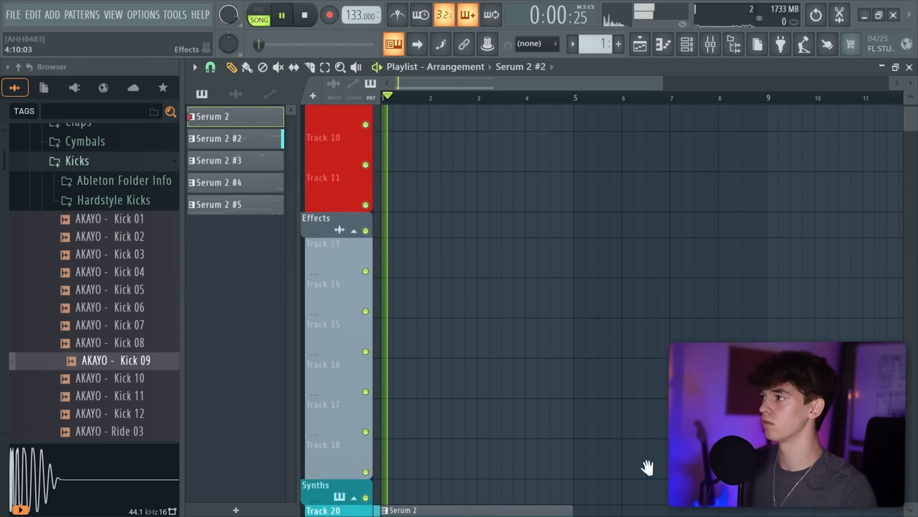
{"action": "scroll", "coordinate": [76, 249], "scroll_direction": "up", "scroll_amount": 5}
{"action": "left_click", "coordinate": [78, 324]}
{"action": "scroll", "coordinate": [81, 342], "scroll_direction": "down", "scroll_amount": 4}
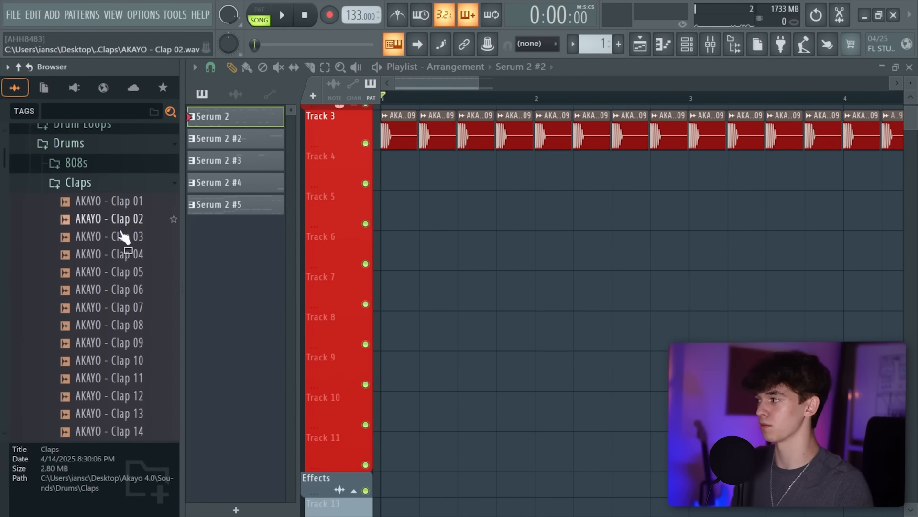
{"action": "left_click", "coordinate": [110, 254]}
{"action": "left_click_drag", "start_coordinate": [119, 271], "coordinate": [417, 177]}
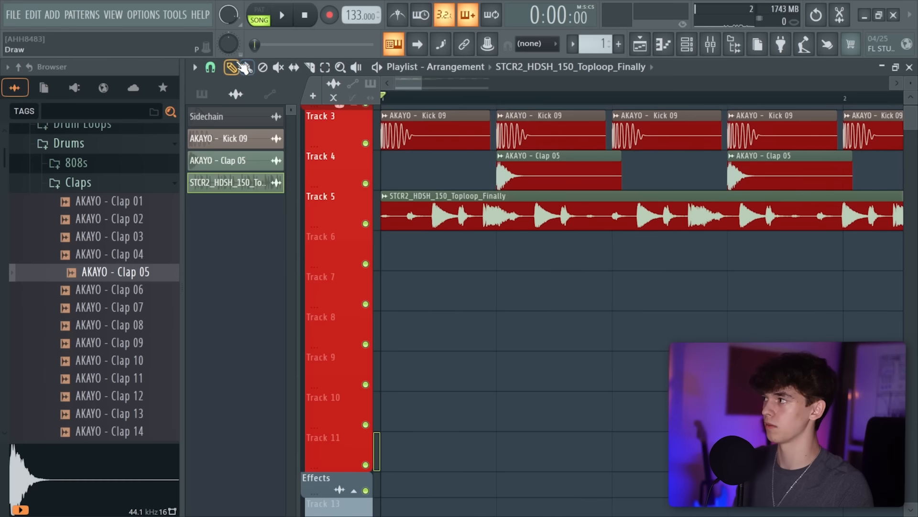
Step: Slice the STCR2_HDSH_150_Toploop_Finally loop on Track 5 down to a single short hit and delete the rest
{"action": "left_click_drag", "start_coordinate": [382, 224], "coordinate": [485, 225]}
{"action": "left_click_drag", "start_coordinate": [497, 216], "coordinate": [396, 216]}
{"action": "scroll", "coordinate": [395, 216], "scroll_direction": "up", "scroll_amount": 5}
{"action": "left_click", "coordinate": [310, 68]}
{"action": "left_click_drag", "start_coordinate": [458, 177], "coordinate": [462, 281]}
{"action": "right_click", "coordinate": [472, 225]}
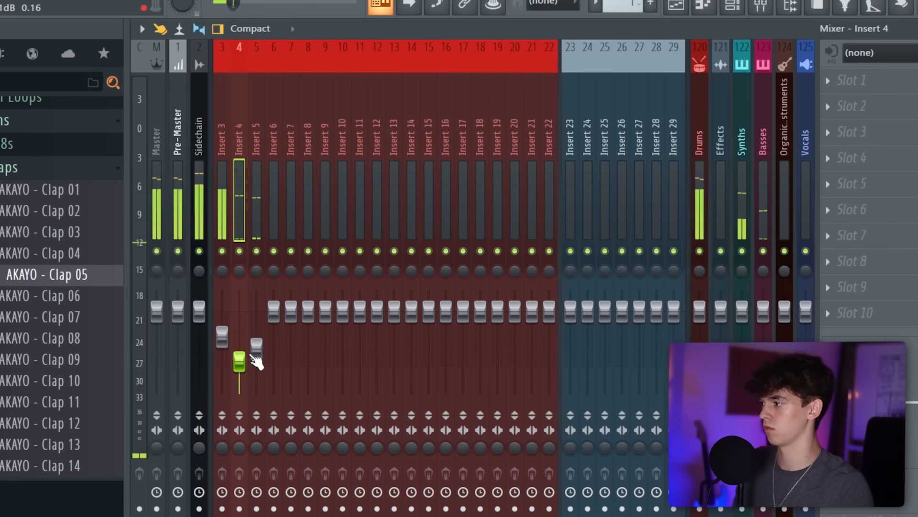
Step: Lower the insert 5 fader slightly and repeat the short toploop hit on beats 2 and 4 through bar 4 of Track 5
{"action": "left_click_drag", "start_coordinate": [256, 349], "coordinate": [257, 352]}
{"action": "left_click", "coordinate": [681, 7]}
{"action": "scroll", "coordinate": [590, 223], "scroll_direction": "down", "scroll_amount": 3}
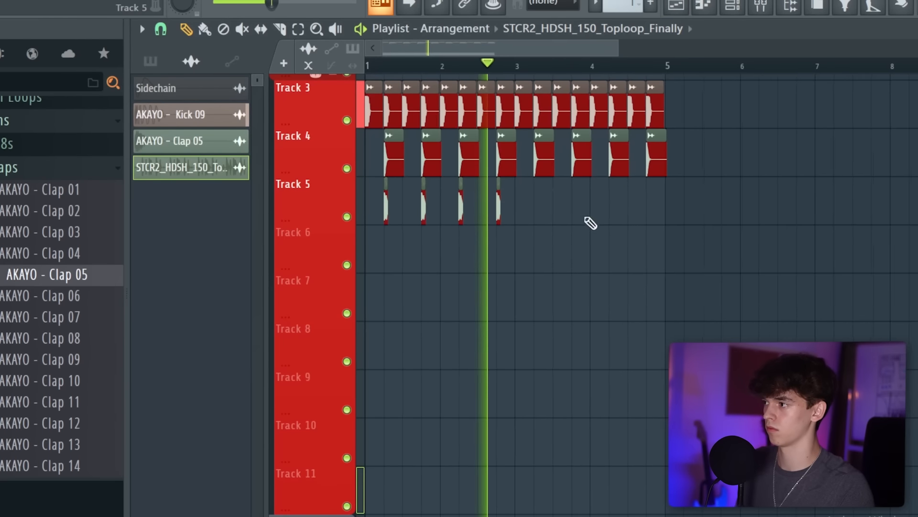
{"action": "scroll", "coordinate": [509, 59], "scroll_direction": "up", "scroll_amount": 4}
{"action": "scroll", "coordinate": [505, 62], "scroll_direction": "down", "scroll_amount": 4}
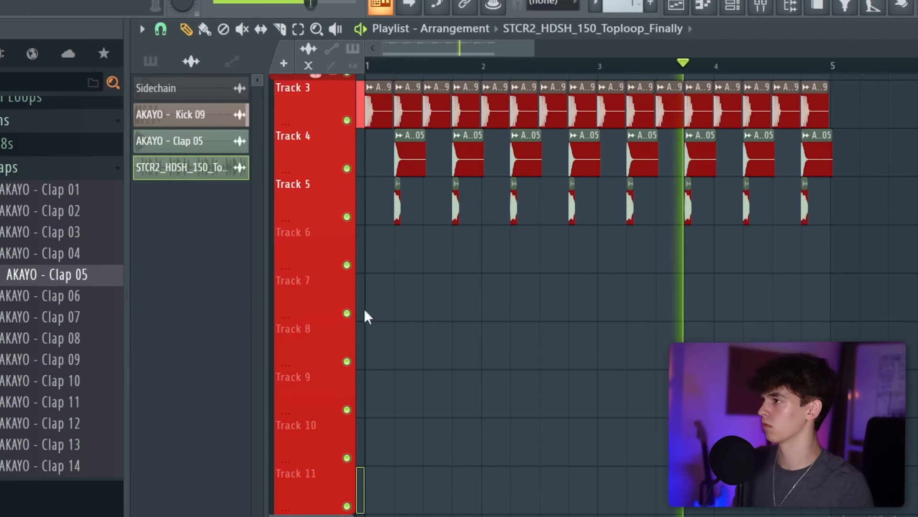
Step: Play the first Serum 2 pattern on its own from the piano roll, and replay it within the full song
{"action": "left_click", "coordinate": [150, 62]}
{"action": "key", "text": "F7"}
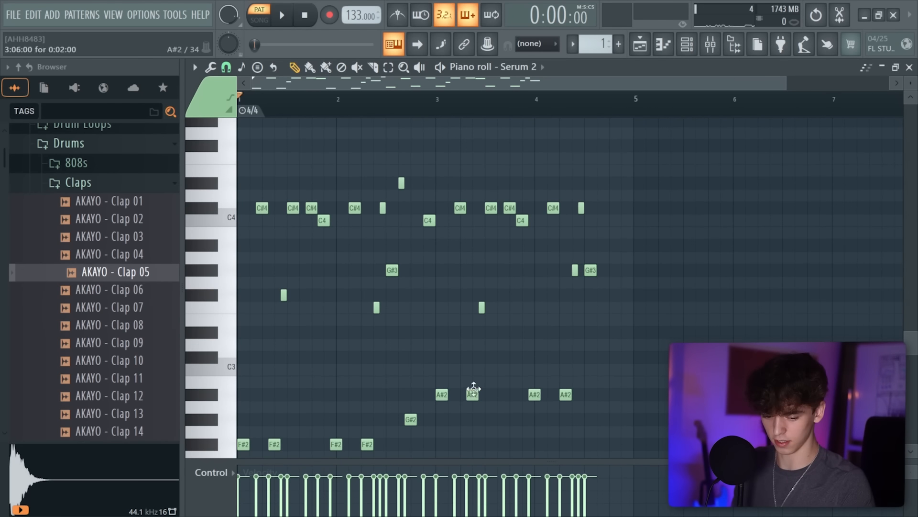
{"action": "key", "text": "space"}
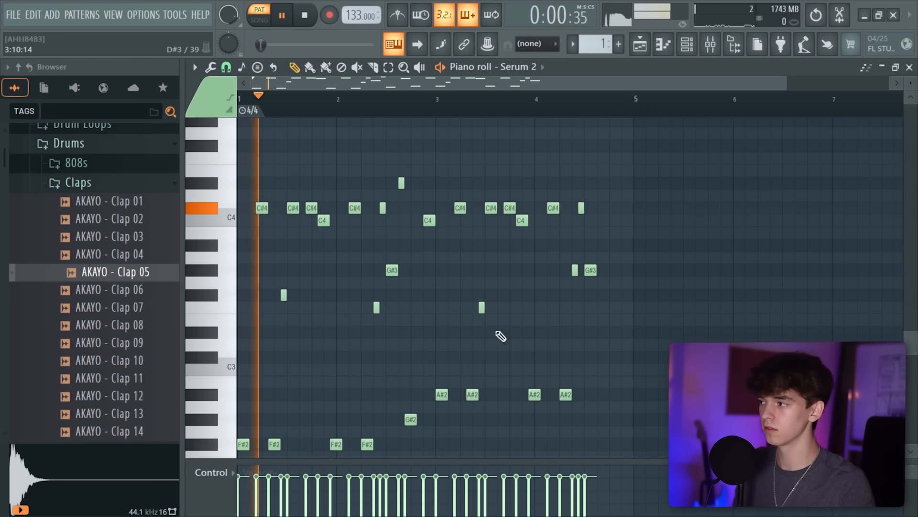
{"action": "key", "text": "space"}
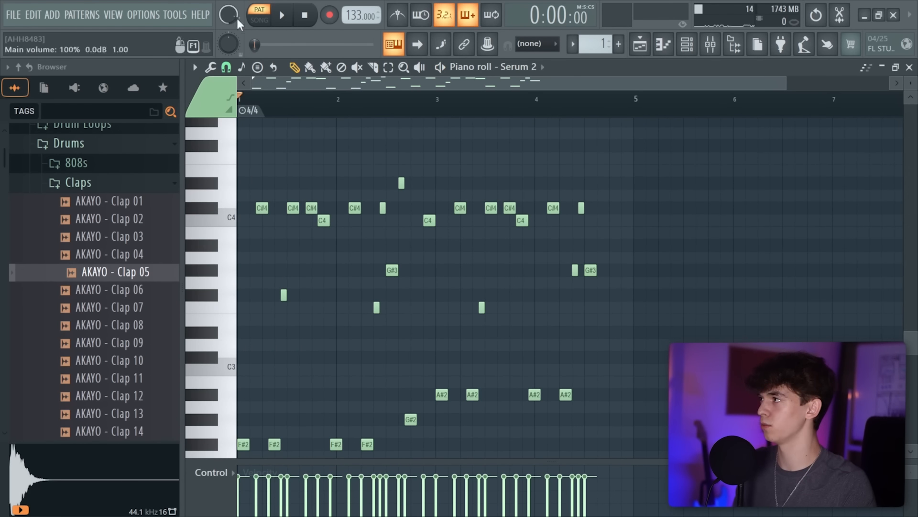
{"action": "key", "text": "space"}
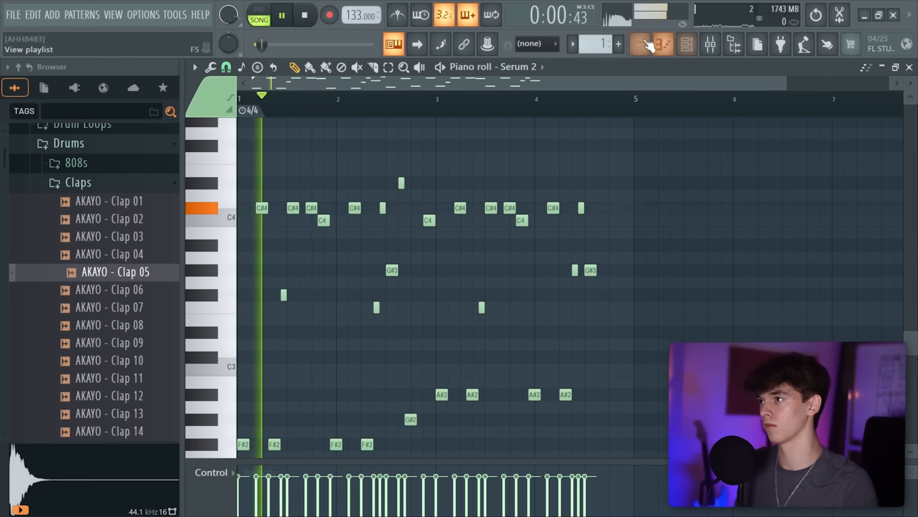
Step: Place the AKAYO - Closed Hi-Hat 07 sample at the start of bar 1 on Track 6 in the Drums group
{"action": "key", "text": "F5"}
{"action": "scroll", "coordinate": [660, 213], "scroll_direction": "down", "scroll_amount": 2}
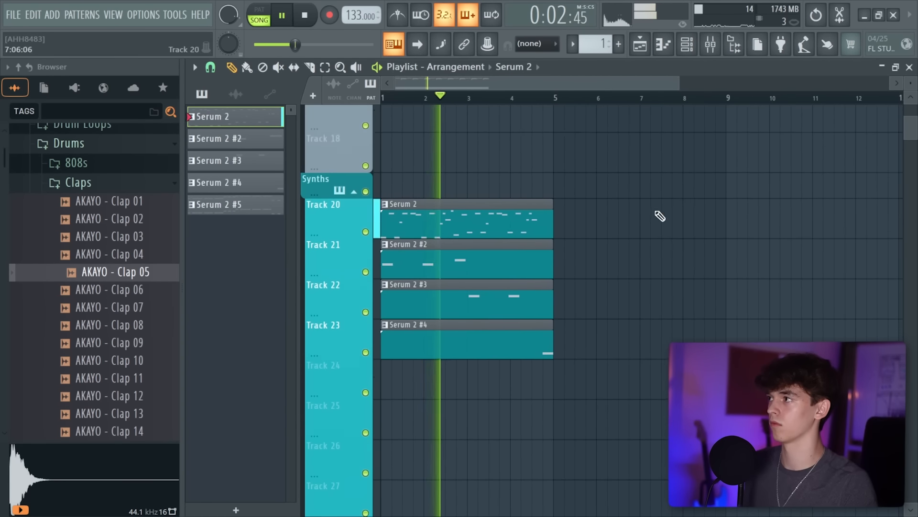
{"action": "scroll", "coordinate": [660, 213], "scroll_direction": "up", "scroll_amount": 2}
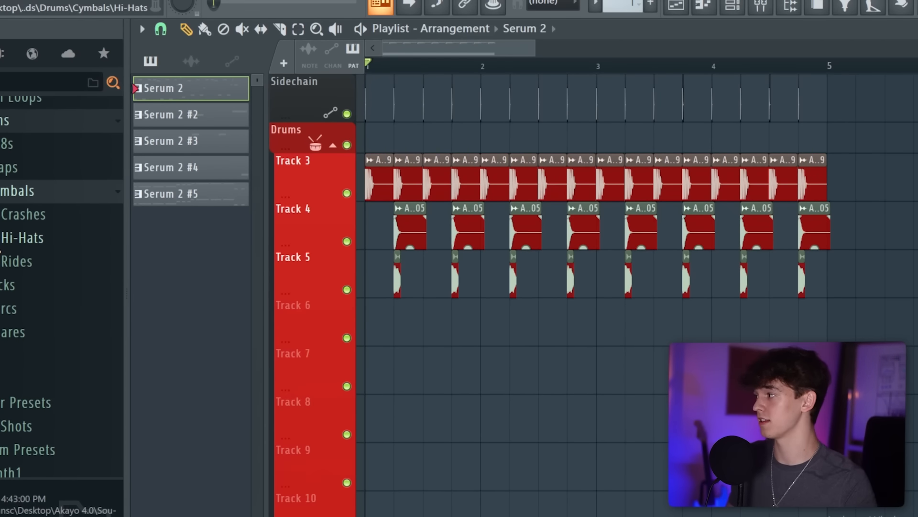
{"action": "left_click", "coordinate": [22, 238]}
{"action": "scroll", "coordinate": [334, 102], "scroll_direction": "up", "scroll_amount": 2}
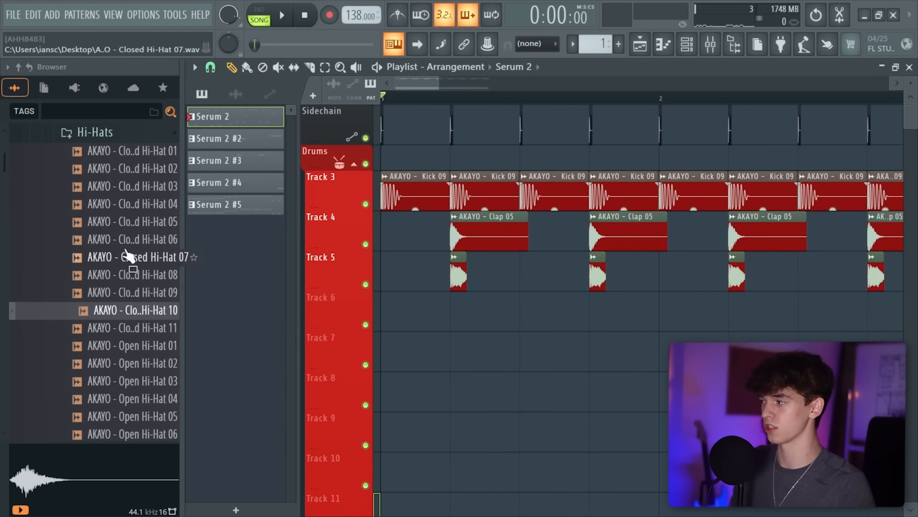
{"action": "left_click_drag", "start_coordinate": [181, 253], "coordinate": [519, 311]}
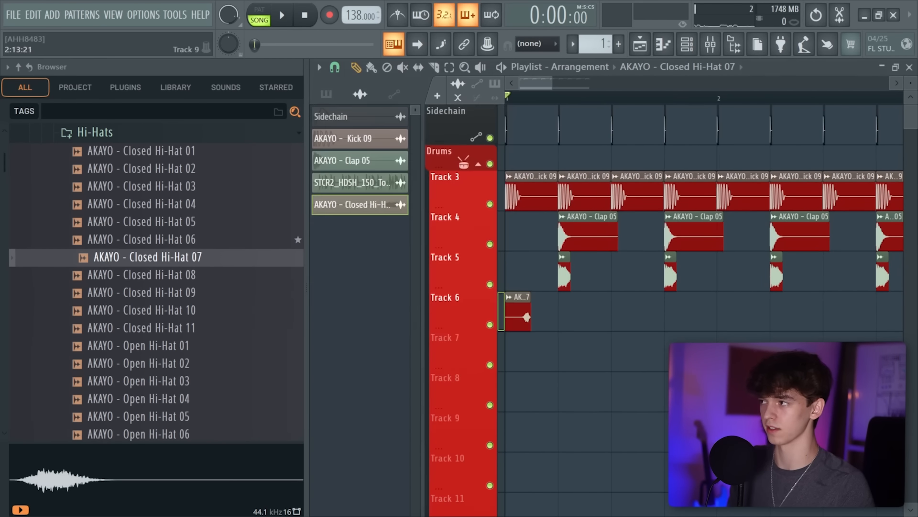
Step: Reverse the Closed Hi-Hat 07 sample and repeat its short clip every half beat along Track 6
{"action": "left_click", "coordinate": [339, 68]}
{"action": "left_click", "coordinate": [361, 151]}
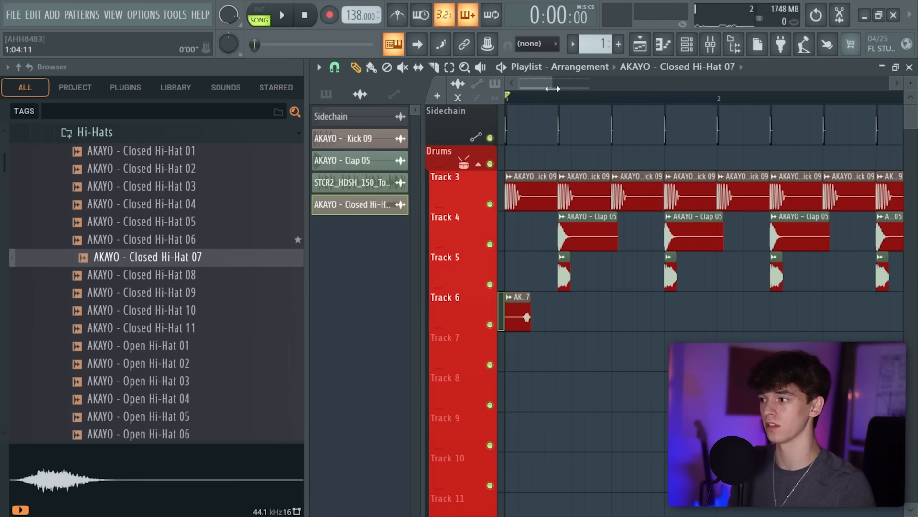
{"action": "scroll", "coordinate": [553, 94], "scroll_direction": "up", "scroll_amount": 2}
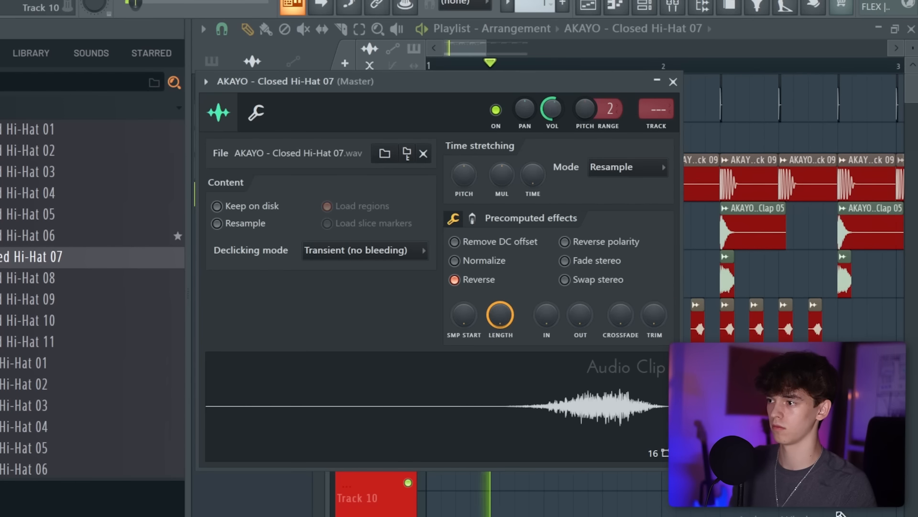
{"action": "key", "text": "Escape"}
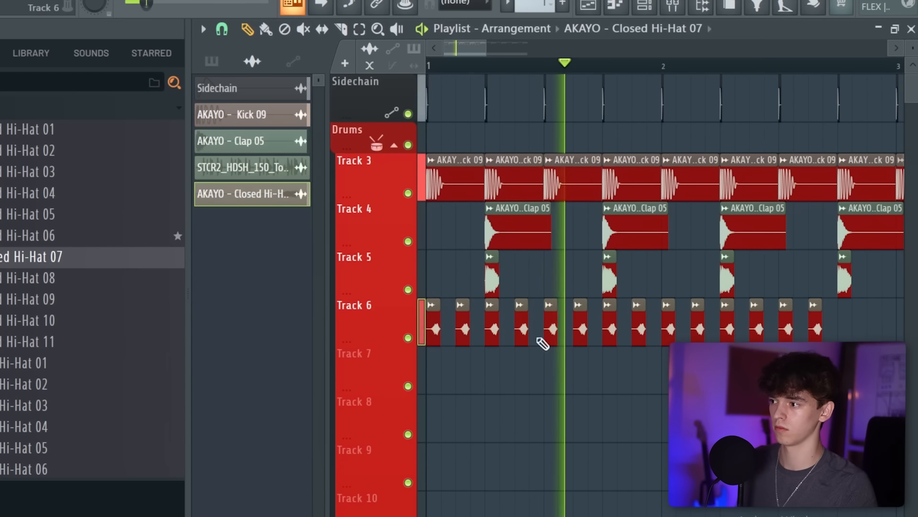
{"action": "left_click_drag", "start_coordinate": [860, 307], "coordinate": [512, 324]}
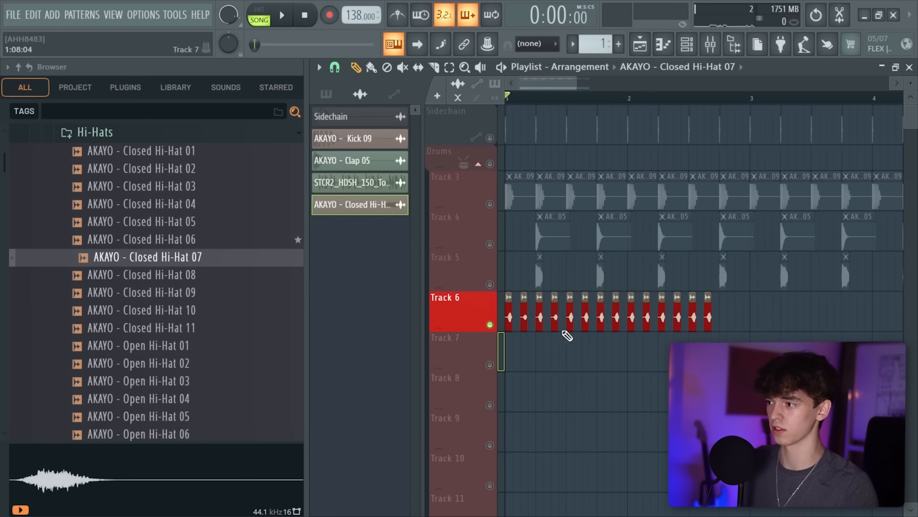
Step: Add ValhallaVintageVerb to the closed hi-hat's mixer insert 10 and listen to Track 6 on its own
{"action": "key", "text": "space"}
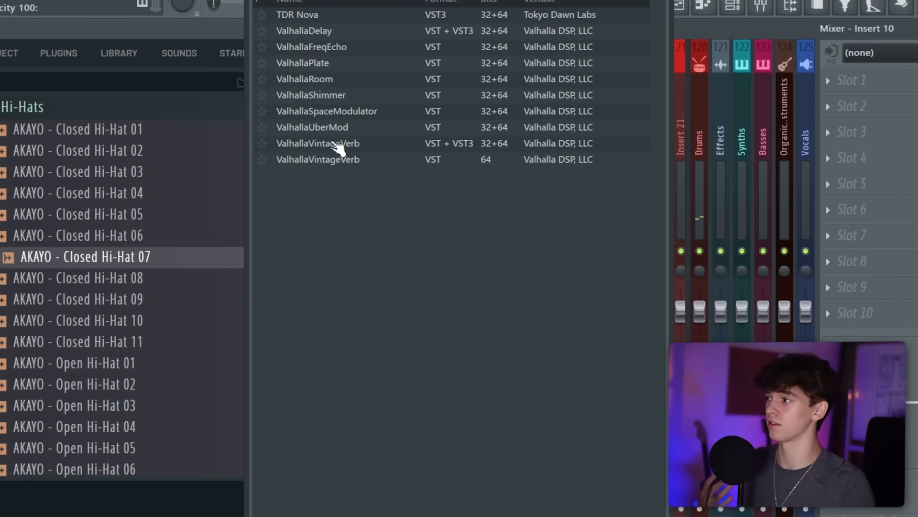
{"action": "left_click", "coordinate": [337, 144]}
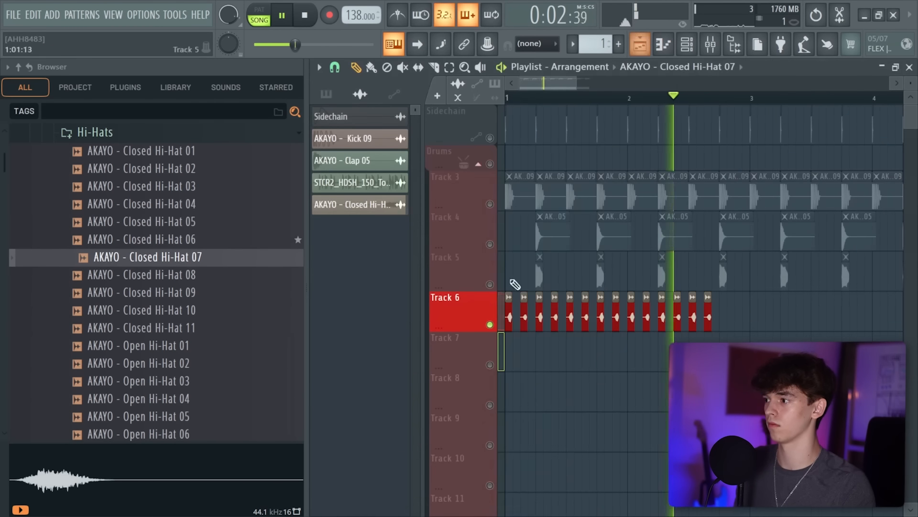
{"action": "key", "text": "space"}
Step: Consolidate the reversed closed hi-hat clips on Track 6 into one audio clip from the track start
{"action": "right_click", "coordinate": [479, 306]}
{"action": "mouse_move", "coordinate": [531, 392]}
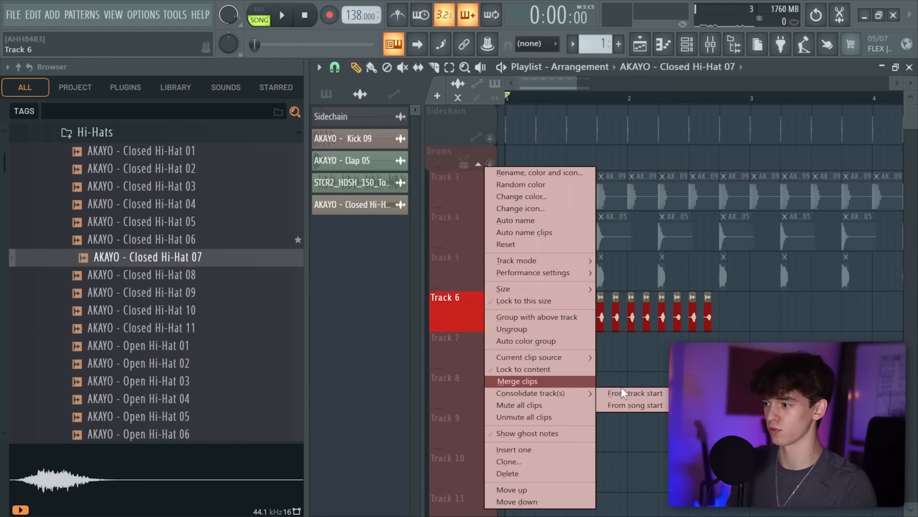
{"action": "left_click", "coordinate": [622, 390]}
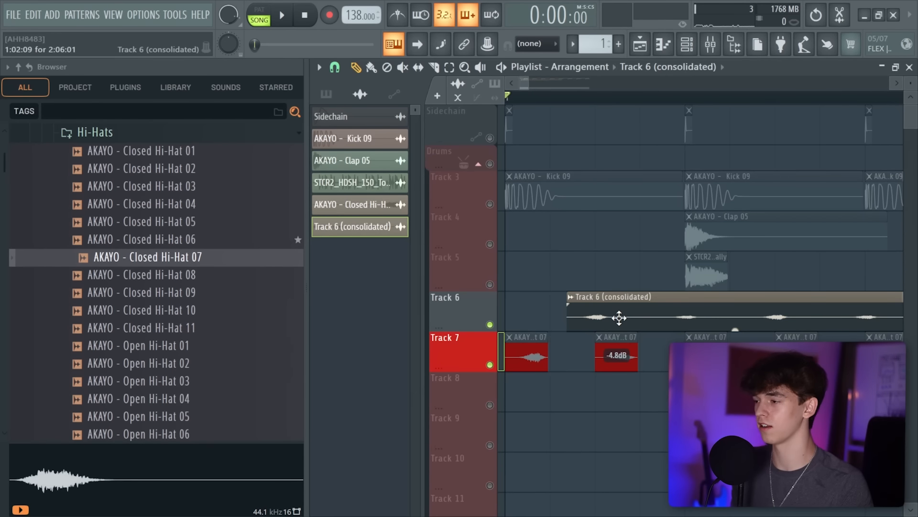
Step: Pitch the consolidated hi-hat clip down 200 cents and delete the original single hits from Track 7
{"action": "left_click", "coordinate": [492, 324]}
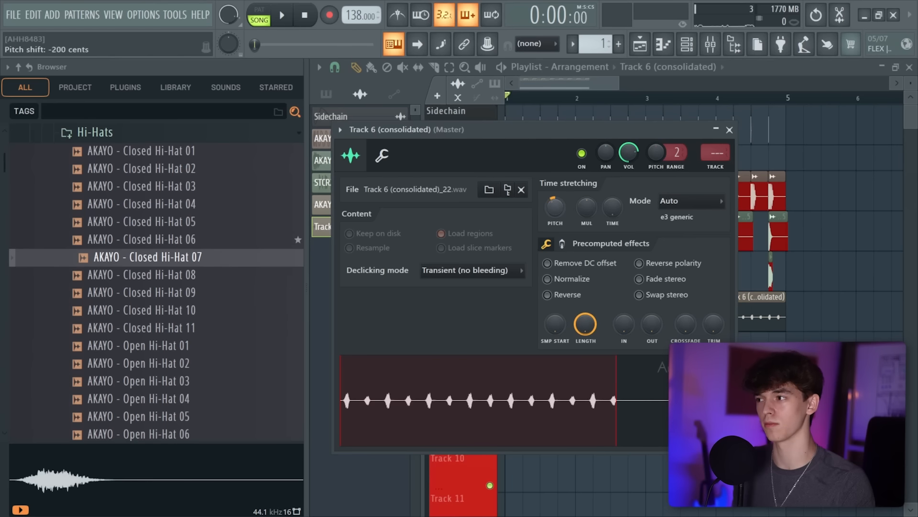
{"action": "key", "text": "space"}
{"action": "left_click", "coordinate": [729, 130]}
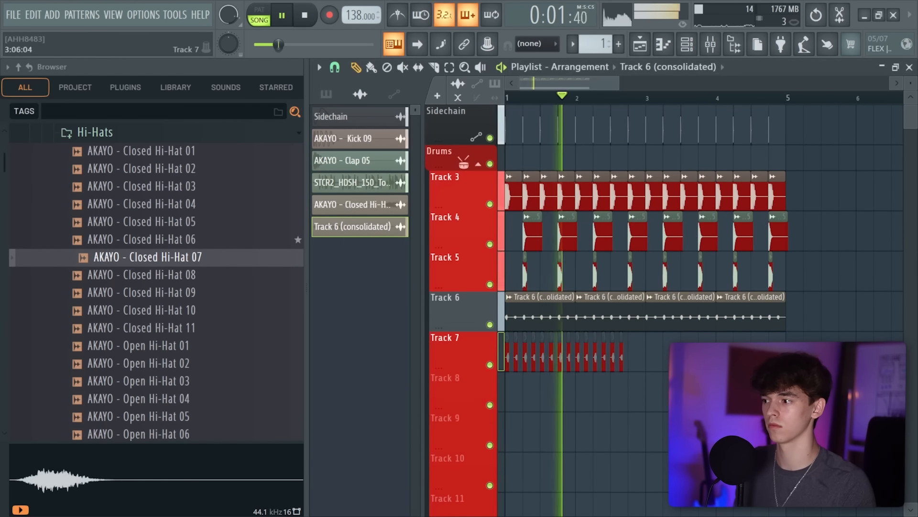
{"action": "left_click_drag", "start_coordinate": [627, 355], "coordinate": [500, 368]}
Step: Create a new empty pattern with its default name for the open hi-hats
{"action": "scroll", "coordinate": [576, 84], "scroll_direction": "up", "scroll_amount": 3}
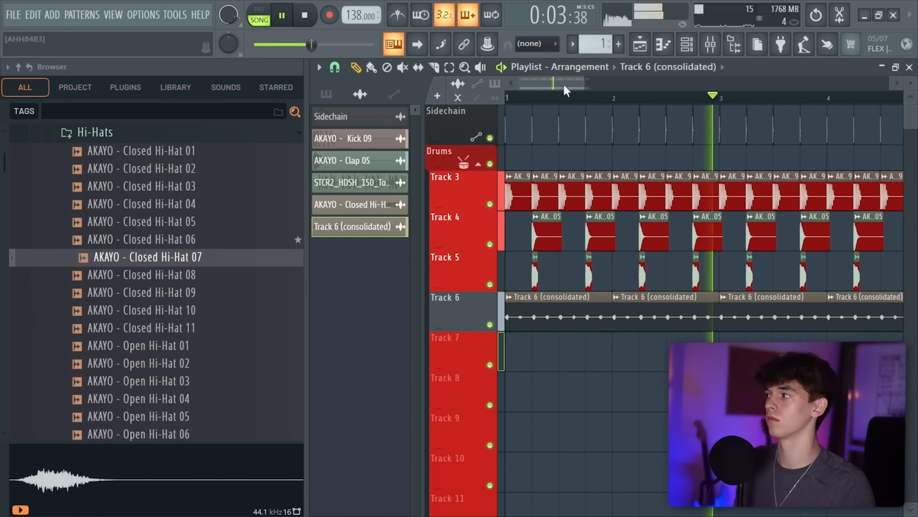
{"action": "scroll", "coordinate": [129, 252], "scroll_direction": "up", "scroll_amount": 1}
{"action": "scroll", "coordinate": [127, 250], "scroll_direction": "up", "scroll_amount": 2}
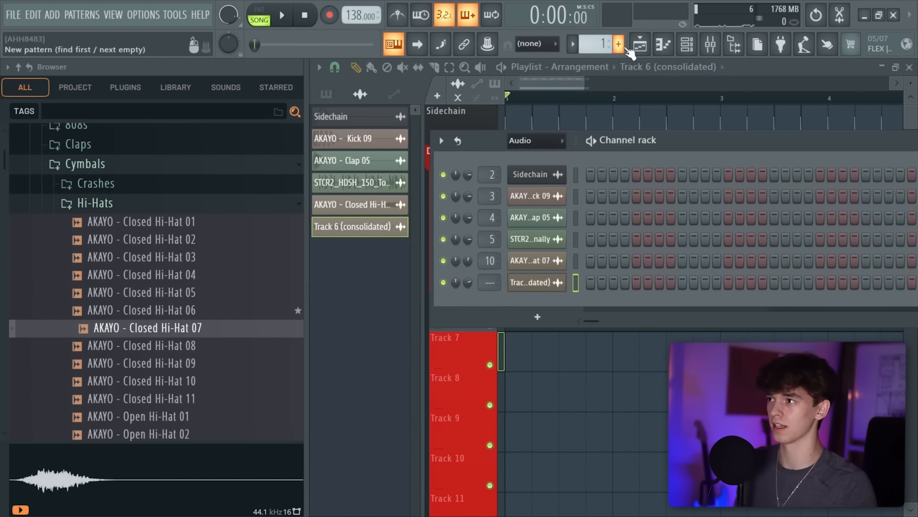
{"action": "left_click", "coordinate": [619, 44]}
{"action": "key", "text": "Return"}
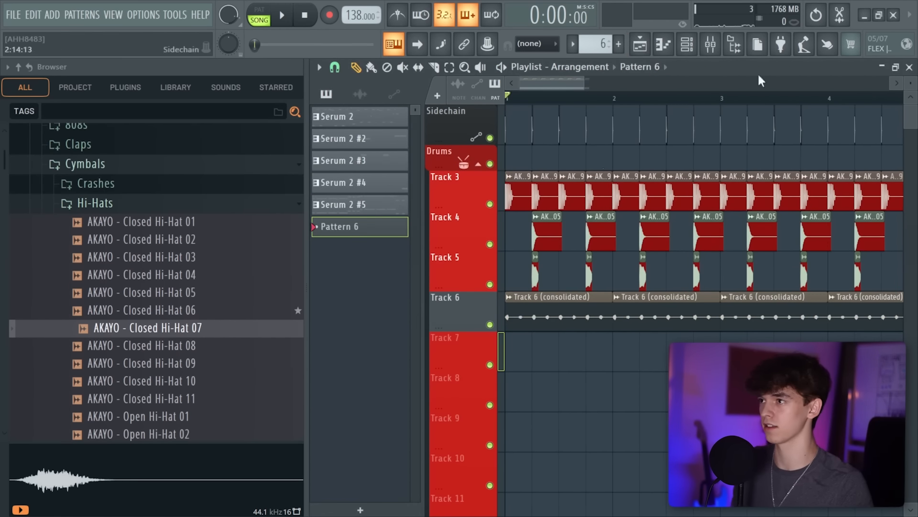
Step: Add AKAYO Open Hi-Hats 04 and 06 on steps 3, 7, 11 and 15, and Open Hi-Hat 05 on all 16 steps
{"action": "left_click", "coordinate": [701, 48]}
{"action": "scroll", "coordinate": [124, 277], "scroll_direction": "down", "scroll_amount": 4}
{"action": "left_click", "coordinate": [180, 329]}
{"action": "left_click_drag", "start_coordinate": [179, 332], "coordinate": [536, 306]}
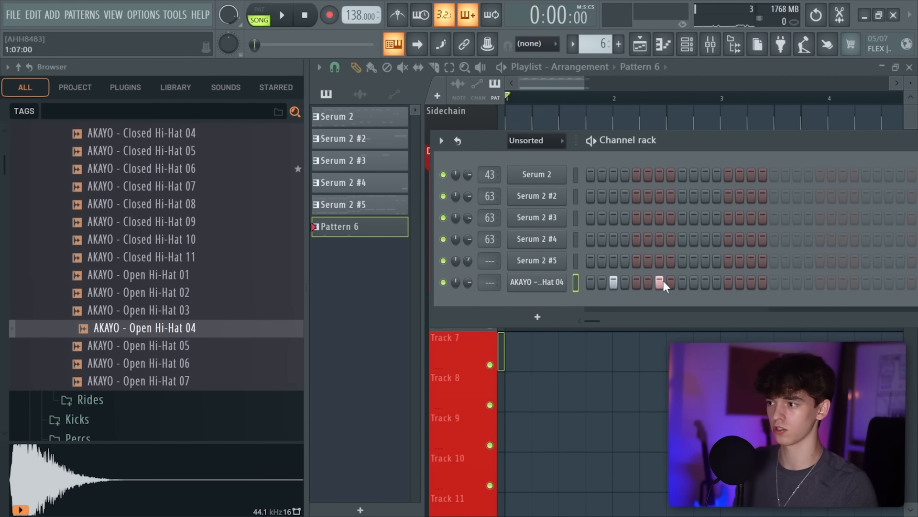
{"action": "left_click", "coordinate": [752, 282]}
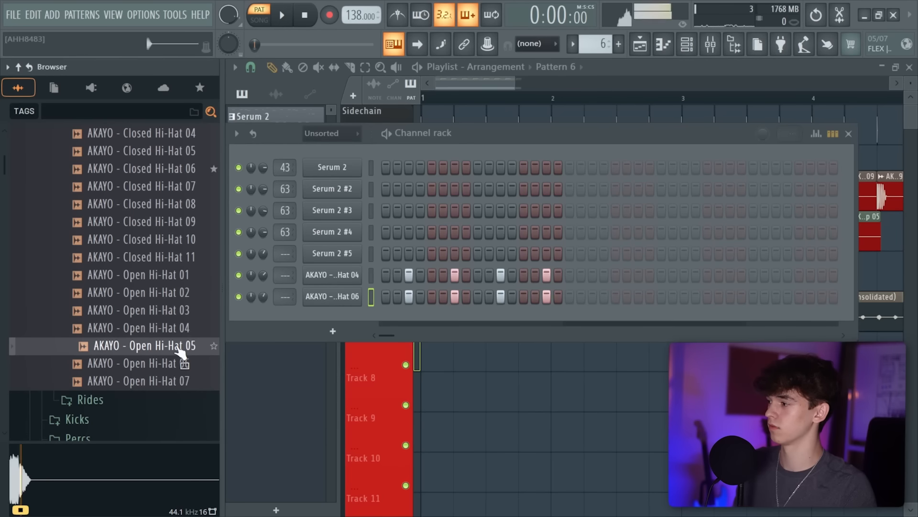
{"action": "mouse_move", "coordinate": [186, 347]}
{"action": "left_mouse_down"}
{"action": "mouse_move", "coordinate": [386, 318]}
{"action": "mouse_move", "coordinate": [470, 333]}
{"action": "left_mouse_up"}
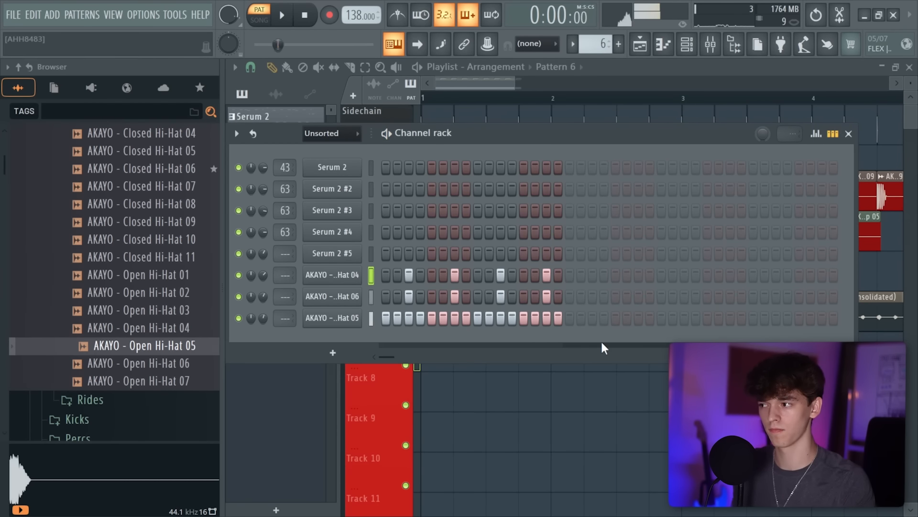
Step: Lower the velocity of steps 3 and 11 to about 65% on Open Hi-Hats 04 and 06
{"action": "left_click", "coordinate": [822, 140]}
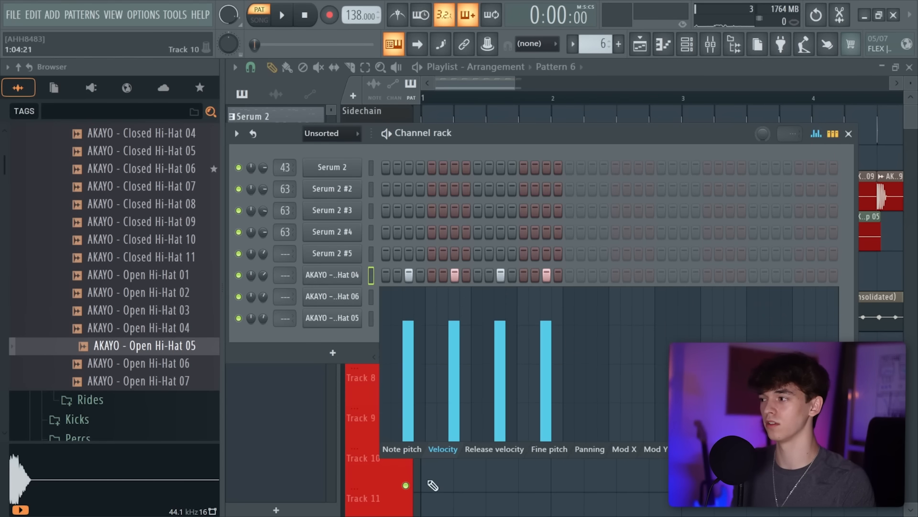
{"action": "left_click", "coordinate": [507, 344]}
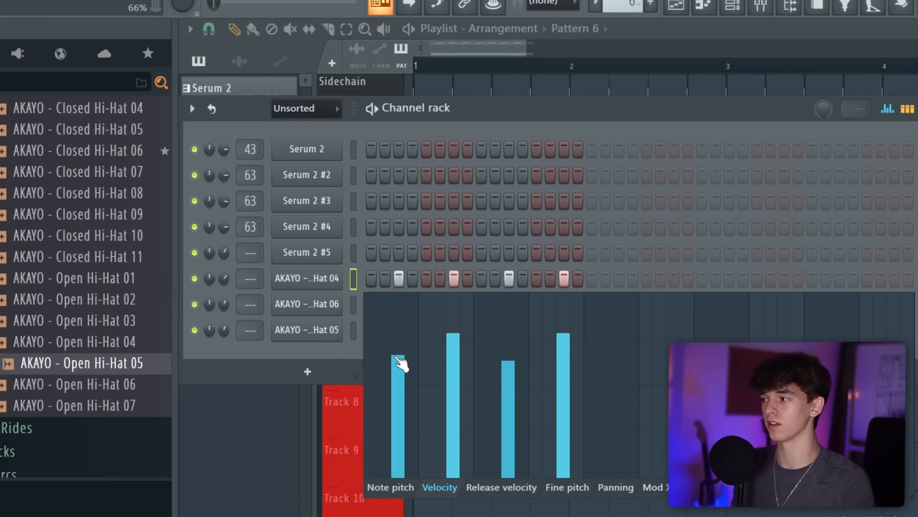
{"action": "key", "text": "Down"}
{"action": "left_click", "coordinate": [403, 377]}
{"action": "left_click", "coordinate": [515, 389]}
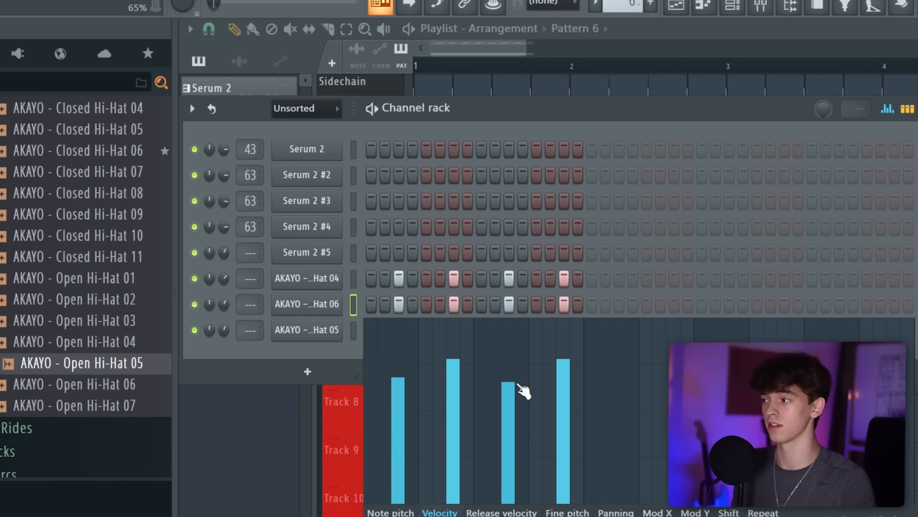
Step: Alternate the panning of Open Hi-Hat 05 slightly left and right across its 16 steps and play the pattern
{"action": "left_click", "coordinate": [354, 330]}
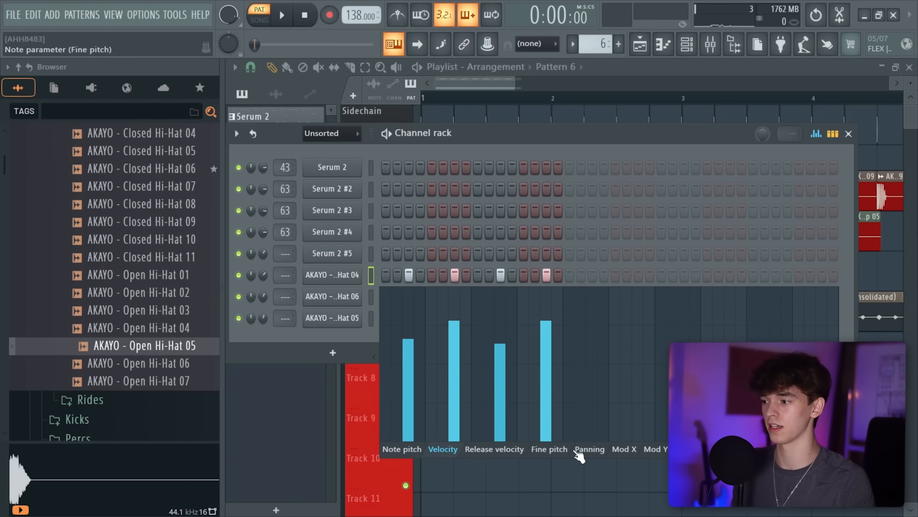
{"action": "left_click", "coordinate": [617, 513]}
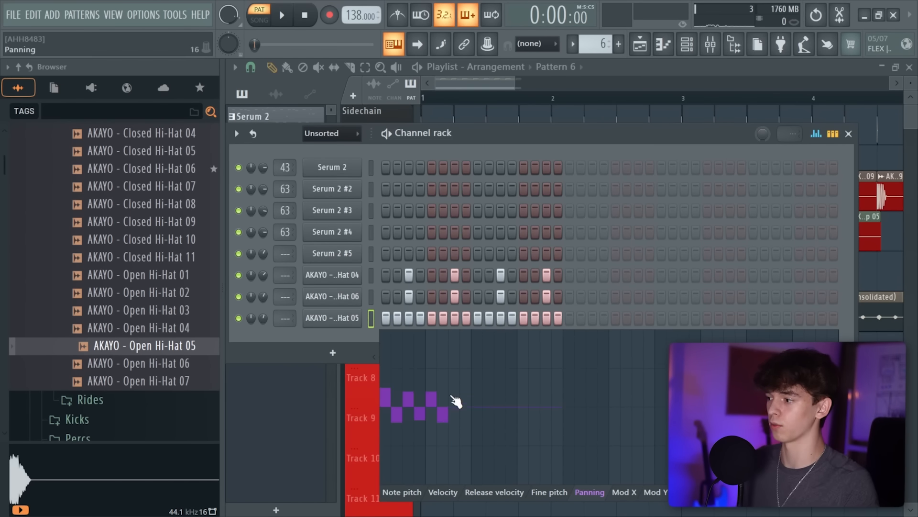
{"action": "left_click_drag", "start_coordinate": [494, 419], "coordinate": [557, 414]}
{"action": "key", "text": "space"}
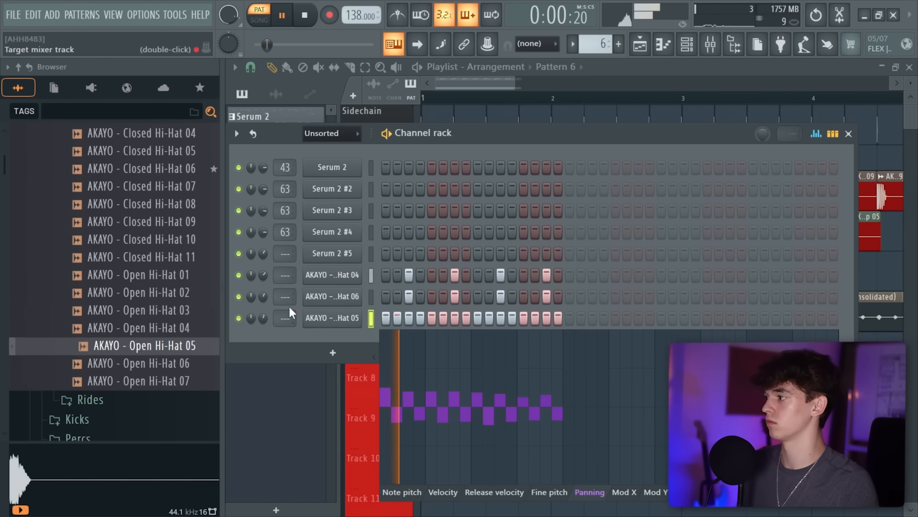
Step: Route Open Hi-Hats 04, 06 and 05 to mixer inserts 11, 12 and 13
{"action": "key", "text": "F9"}
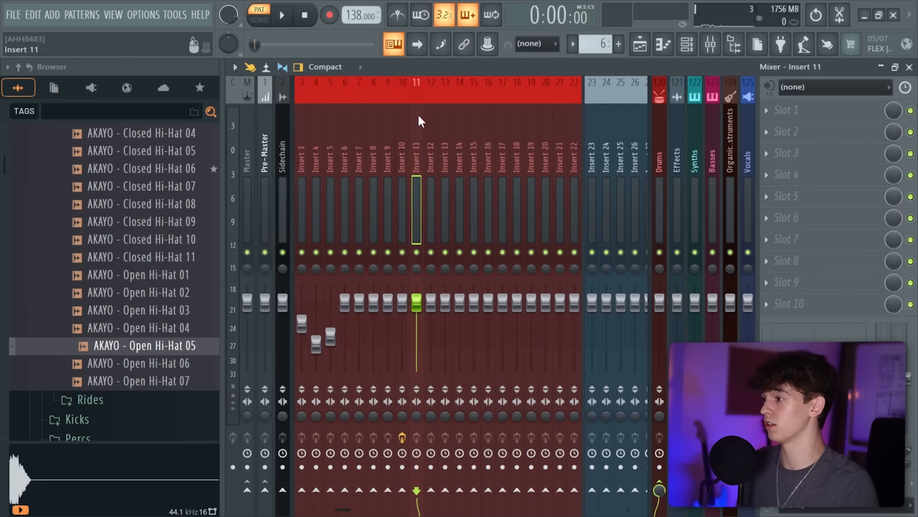
{"action": "right_click", "coordinate": [420, 120]}
{"action": "left_click", "coordinate": [621, 244]}
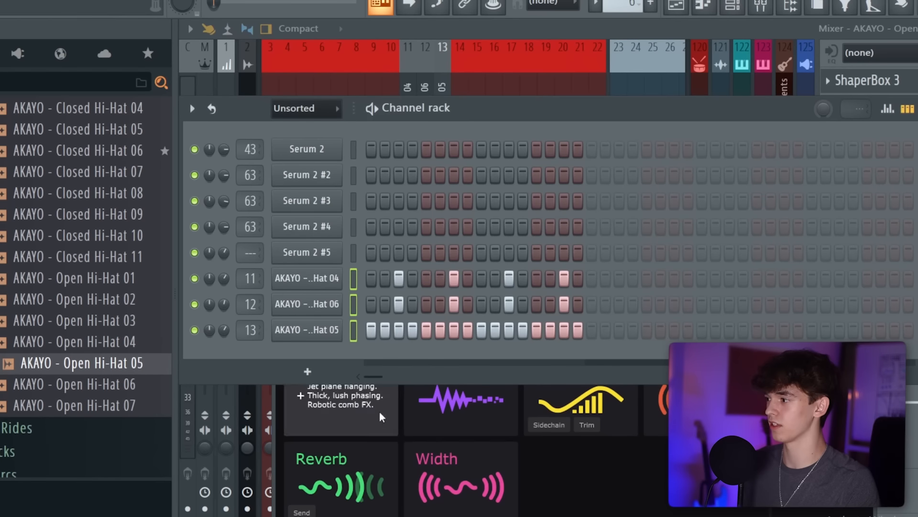
Step: Add a Volume shaper in ShaperBox 3 on Open Hi-Hat 05 and reshape its 1/4 sidechain curve into a slower rise
{"action": "left_click", "coordinate": [591, 436]}
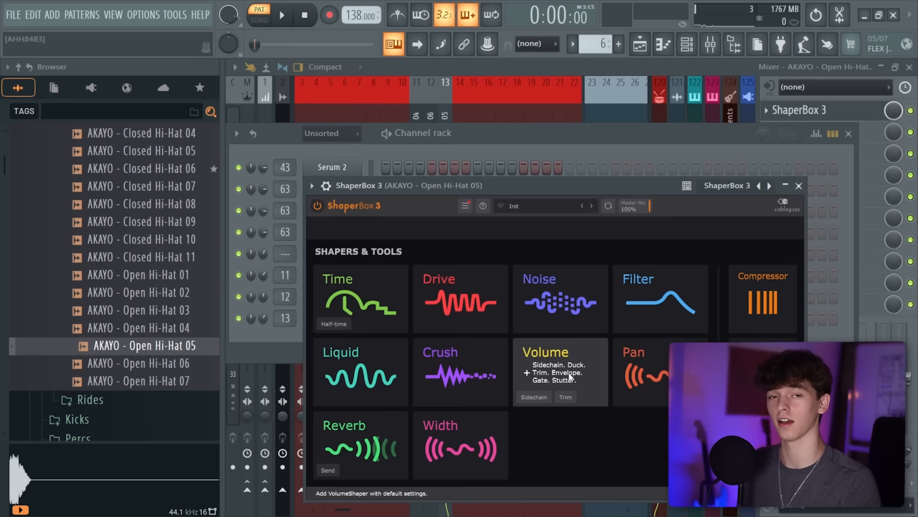
{"action": "left_click", "coordinate": [597, 405]}
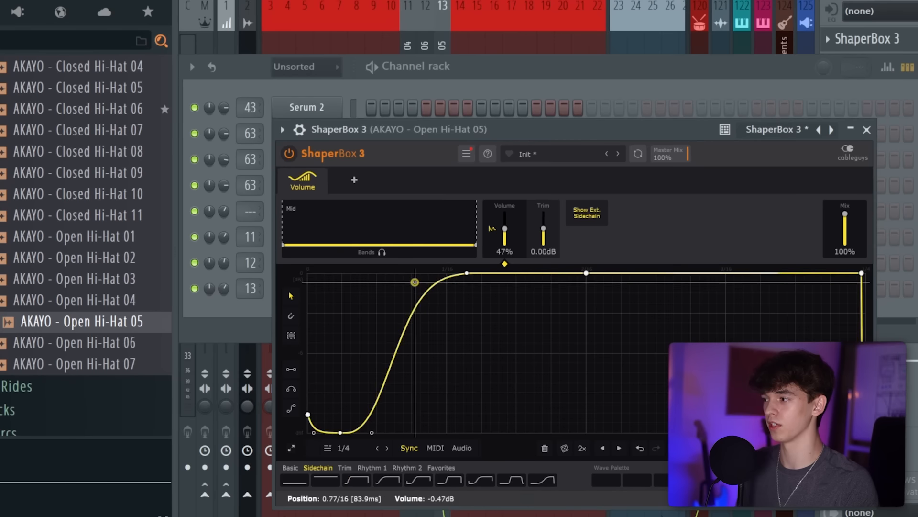
{"action": "left_click_drag", "start_coordinate": [423, 309], "coordinate": [532, 308]}
{"action": "left_click_drag", "start_coordinate": [548, 277], "coordinate": [538, 283]}
{"action": "left_click_drag", "start_coordinate": [446, 319], "coordinate": [463, 351]}
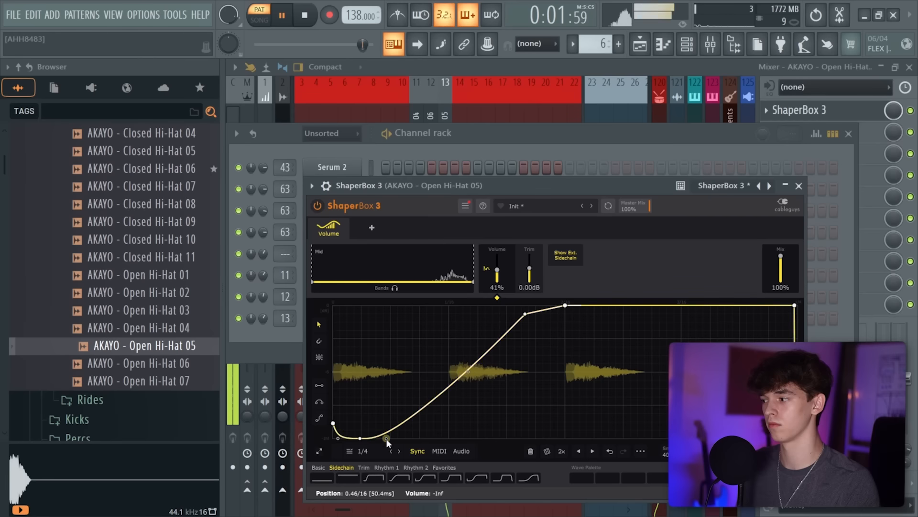
{"action": "left_click_drag", "start_coordinate": [386, 439], "coordinate": [388, 426]}
{"action": "right_click", "coordinate": [239, 318]}
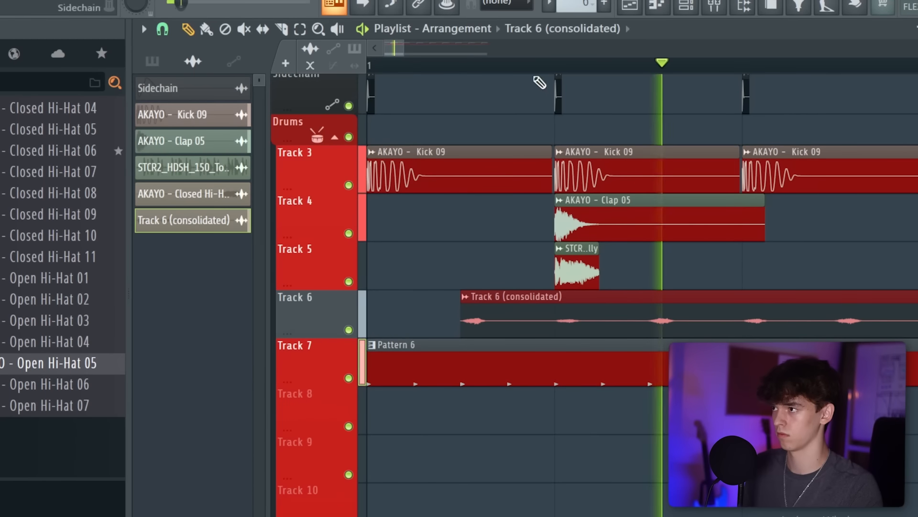
Step: Listen to the consolidated hi-hats on Track 6 alone and search the plugin list for "va" to fill a mixer effect slot
{"action": "scroll", "coordinate": [526, 67], "scroll_direction": "down", "scroll_amount": 3}
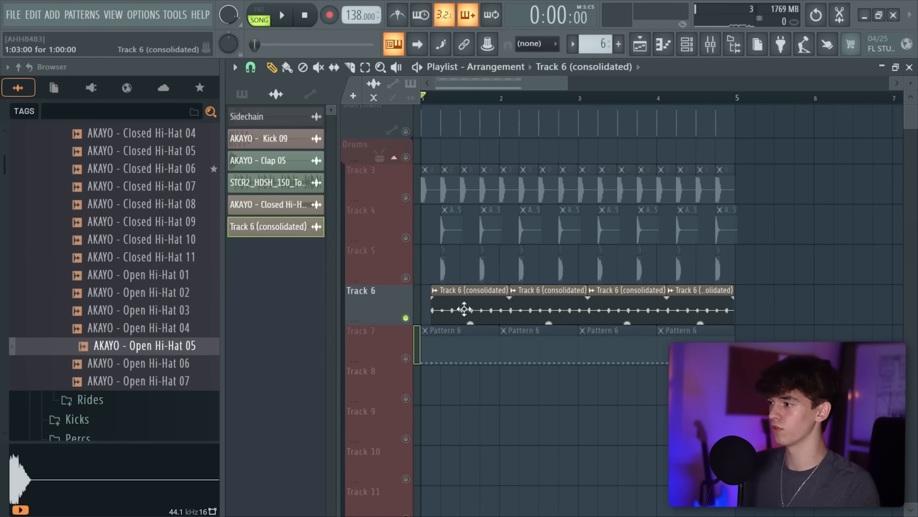
{"action": "key", "text": "space"}
{"action": "key", "text": "space"}
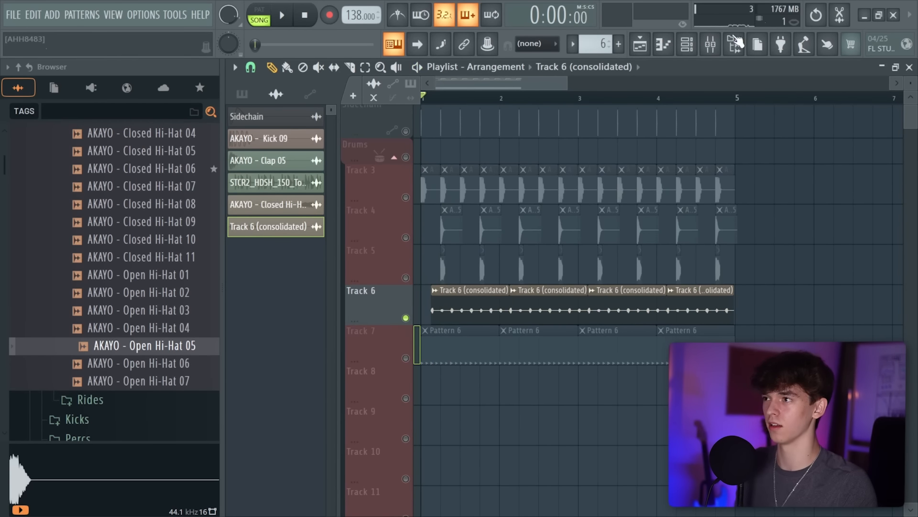
{"action": "key", "text": "F9"}
{"action": "left_click", "coordinate": [814, 154]}
{"action": "left_click", "coordinate": [287, 19]}
{"action": "type", "text": "va"}
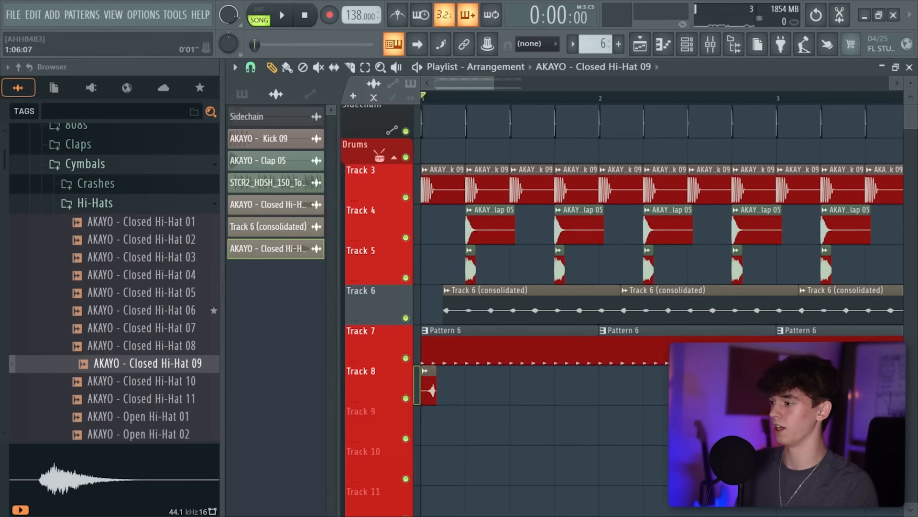
Step: Repeat Closed Hi-Hat 09 along Track 8, consolidate it, loop the clip across four bars and play it
{"action": "scroll", "coordinate": [466, 370], "scroll_direction": "up", "scroll_amount": 4}
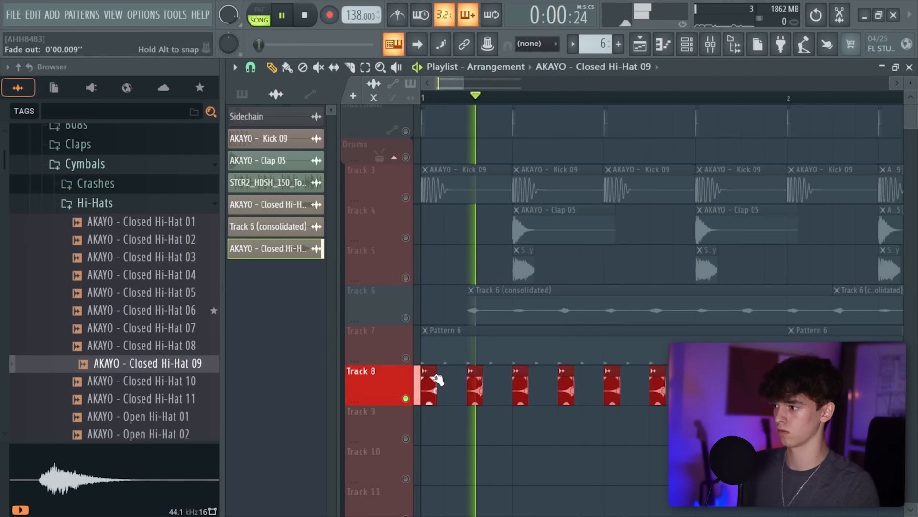
{"action": "key", "text": "space"}
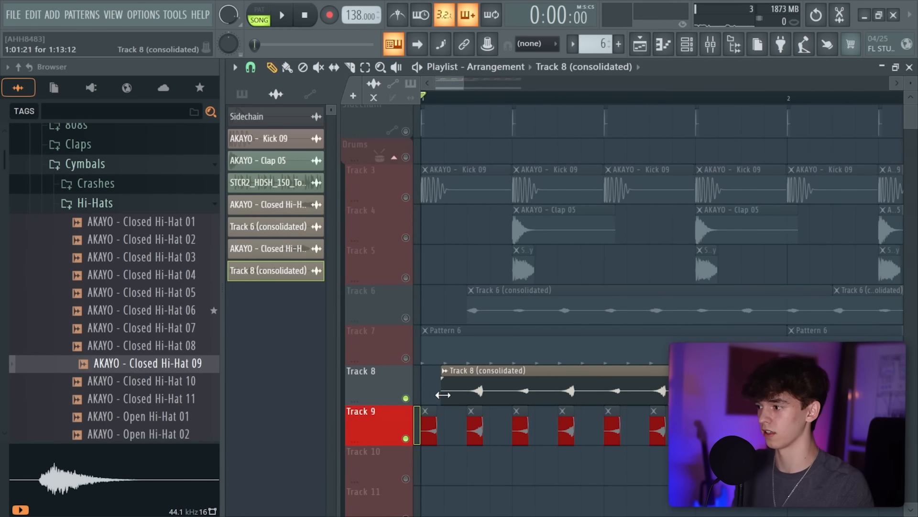
{"action": "key", "text": "space"}
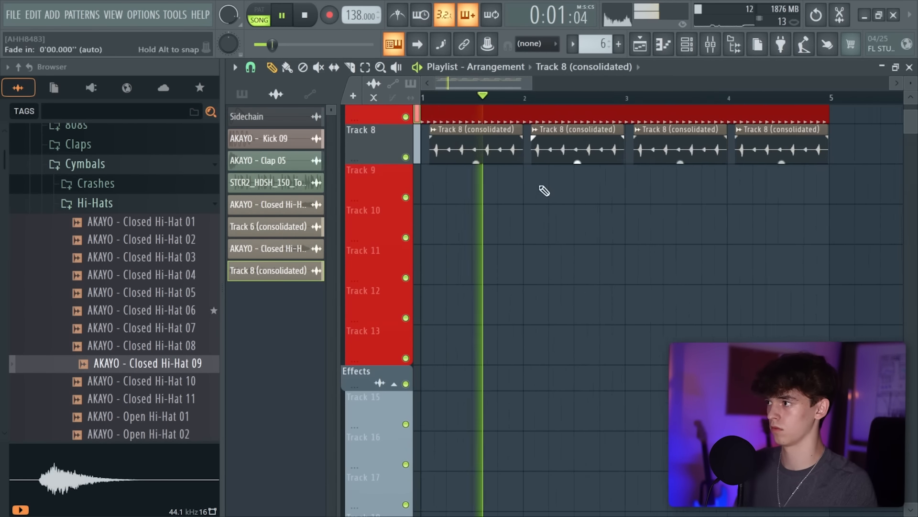
{"action": "scroll", "coordinate": [544, 191], "scroll_direction": "up", "scroll_amount": 5}
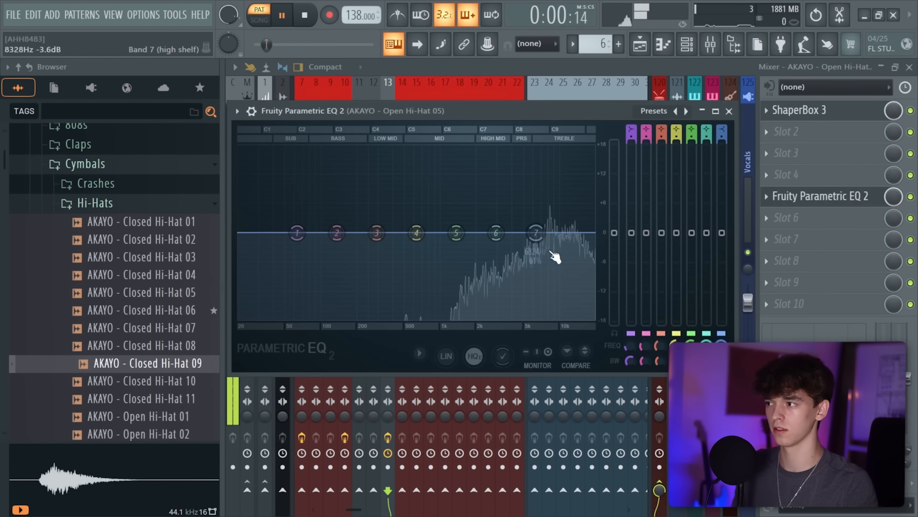
Step: Cut a narrow dip around 8.7 kHz with band 6 of Fruity Parametric EQ 2 on Open Hi-Hat 05, then select mixer insert 12
{"action": "key", "text": "space"}
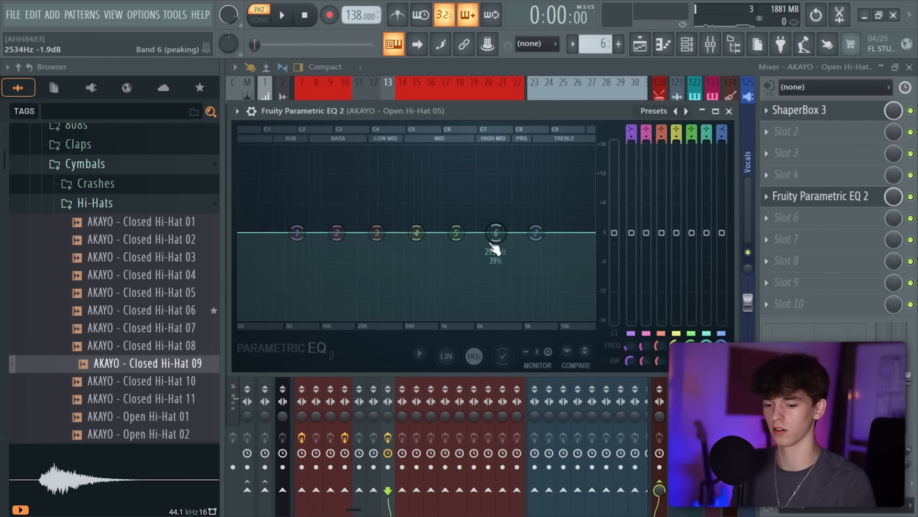
{"action": "left_click_drag", "start_coordinate": [549, 200], "coordinate": [547, 239]}
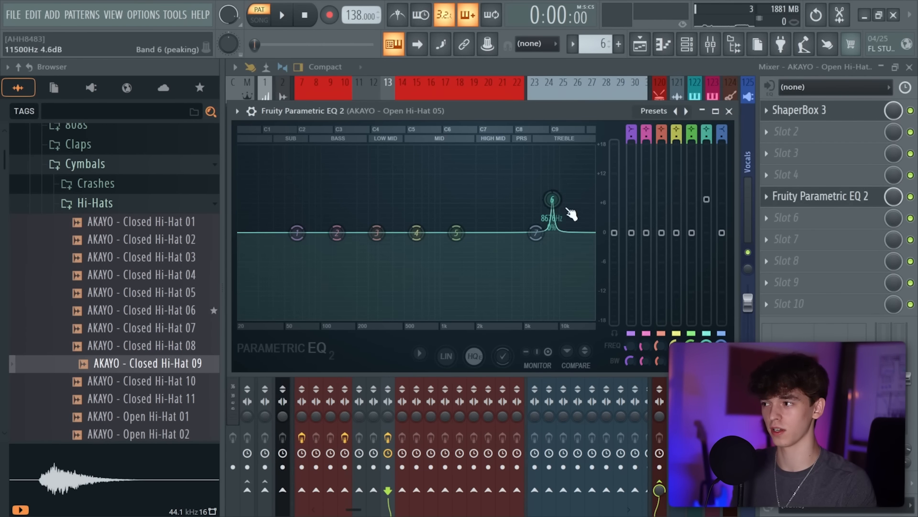
{"action": "key", "text": "space"}
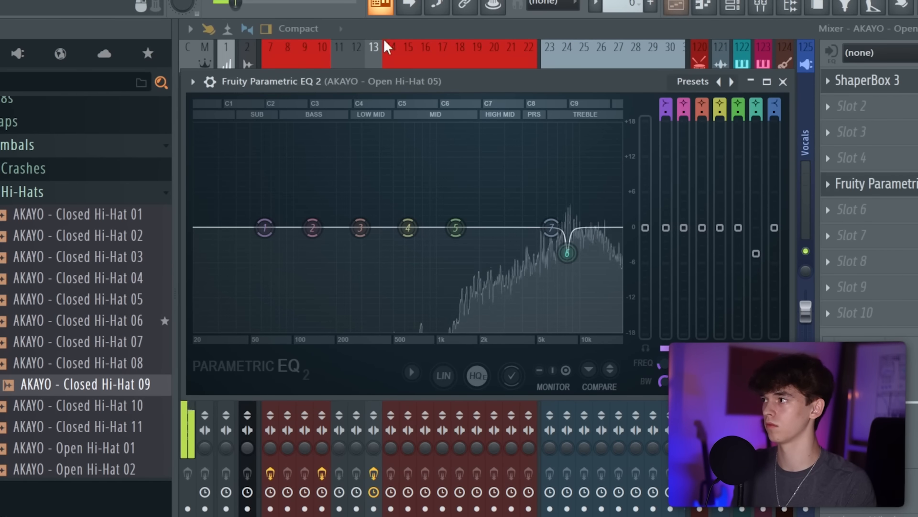
{"action": "left_click", "coordinate": [357, 52]}
{"action": "scroll", "coordinate": [351, 239], "scroll_direction": "up", "scroll_amount": 4}
{"action": "left_click_drag", "start_coordinate": [410, 319], "coordinate": [417, 328]}
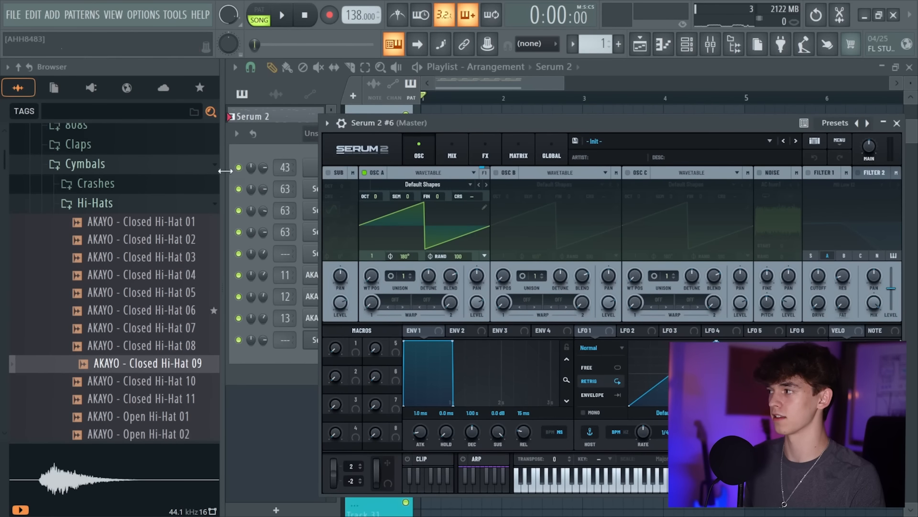
Step: Narrow the browser, play the Serum 2 #6 line and duplicate its two-bar phrase into bars 3 and 4
{"action": "left_click_drag", "start_coordinate": [225, 171], "coordinate": [174, 171]}
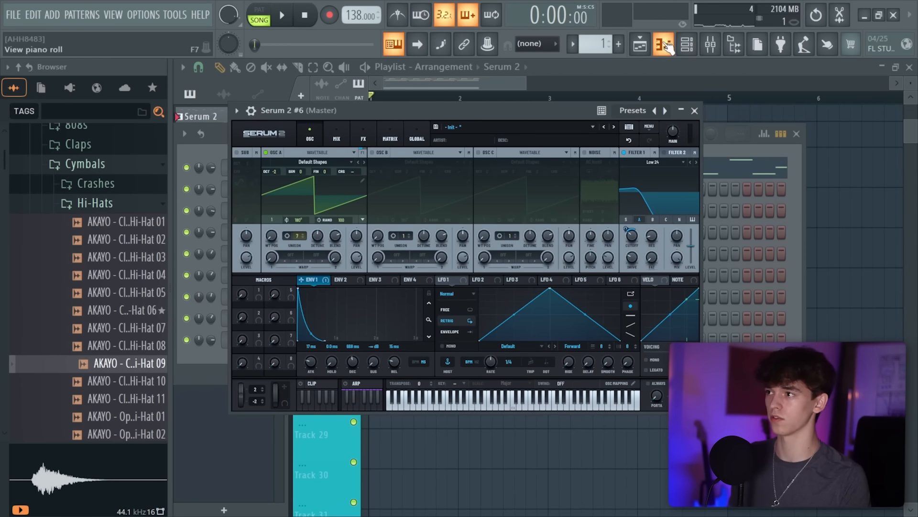
{"action": "left_click", "coordinate": [666, 45]}
{"action": "key", "text": "space"}
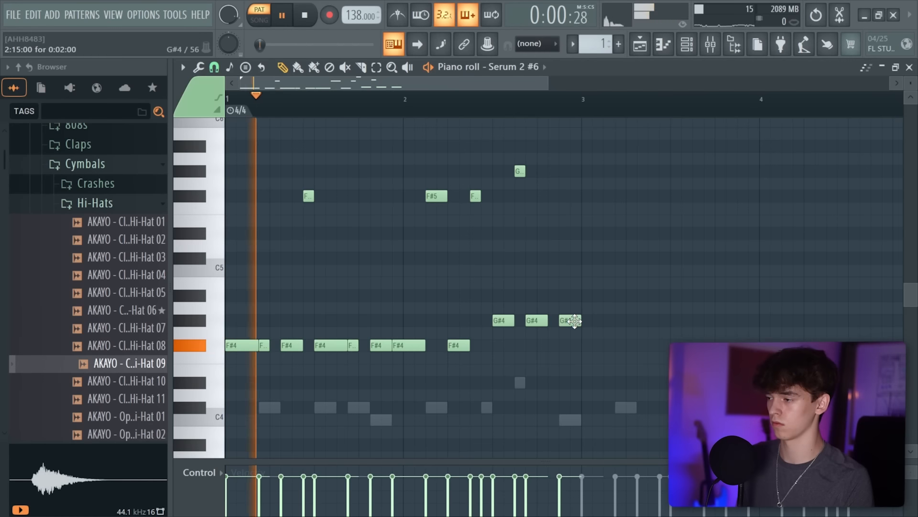
{"action": "left_click_drag", "start_coordinate": [667, 388], "coordinate": [237, 120]}
{"action": "key", "text": "ctrl+b"}
{"action": "scroll", "coordinate": [441, 215], "scroll_direction": "down", "scroll_amount": 4}
{"action": "scroll", "coordinate": [564, 287], "scroll_direction": "up", "scroll_amount": 3}
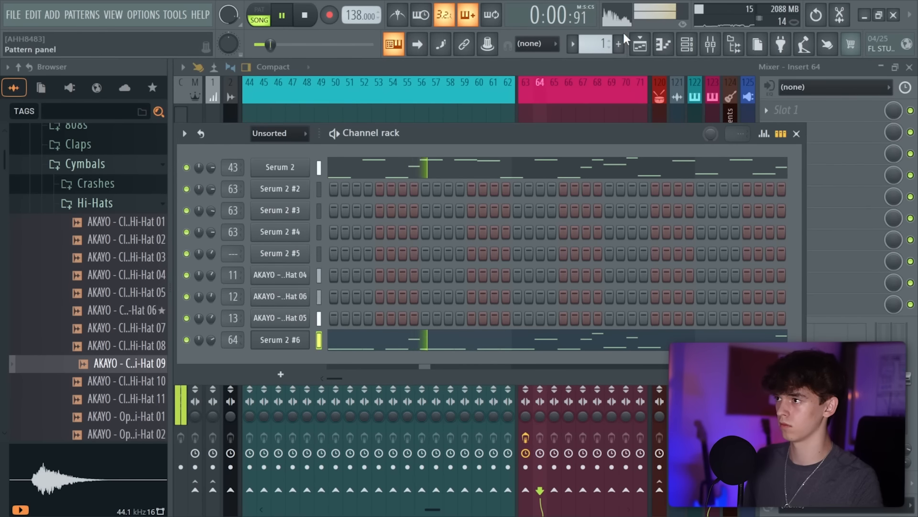
Step: Move all Serum 2 #6 notes from pattern 1 into the empty pattern 7, starting at bar 1, and switch playback to pattern mode
{"action": "left_click", "coordinate": [640, 45]}
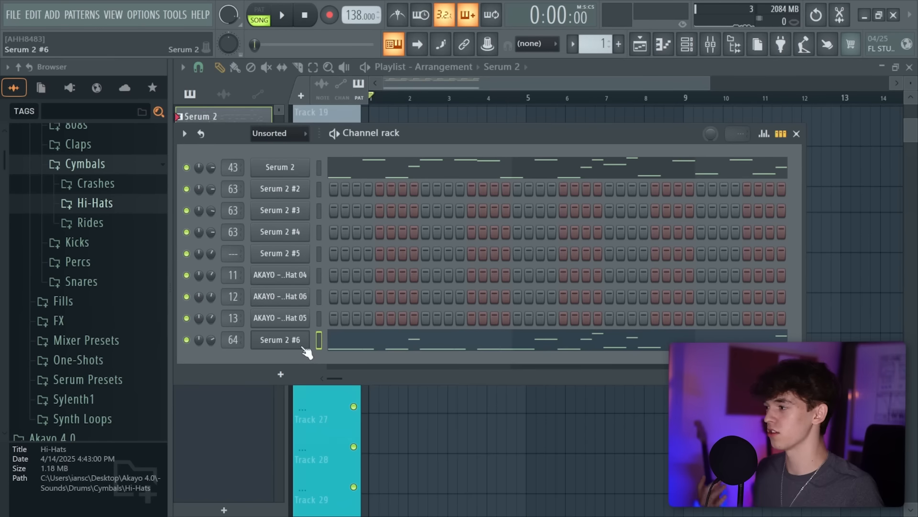
{"action": "right_click", "coordinate": [302, 332]}
{"action": "left_click", "coordinate": [664, 45]}
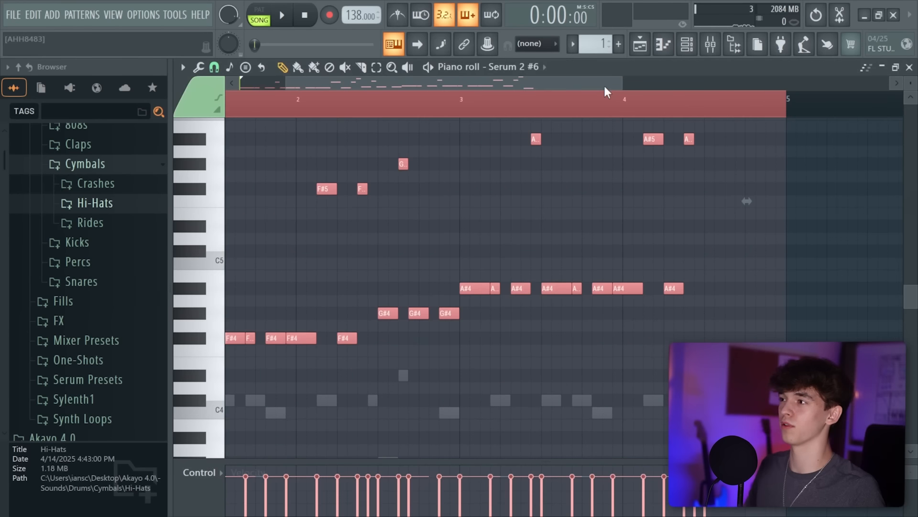
{"action": "key", "text": "ctrl+x"}
{"action": "left_click", "coordinate": [618, 44]}
{"action": "left_click", "coordinate": [638, 60]}
{"action": "key", "text": "ctrl+v"}
{"action": "left_click", "coordinate": [640, 47]}
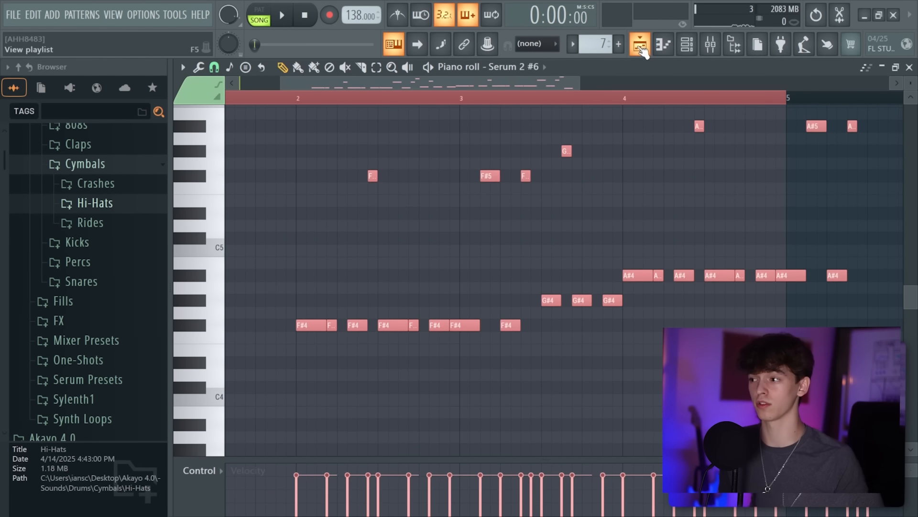
{"action": "left_click", "coordinate": [268, 12]}
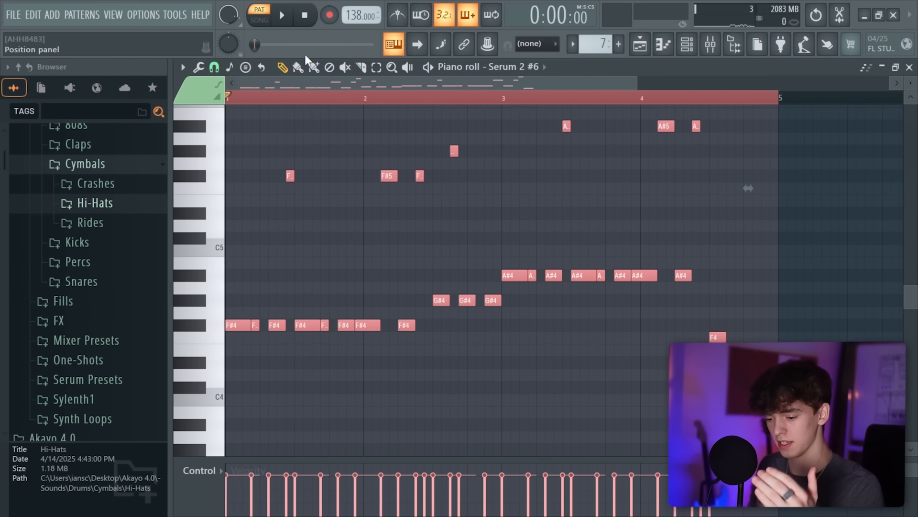
{"action": "key", "text": "space"}
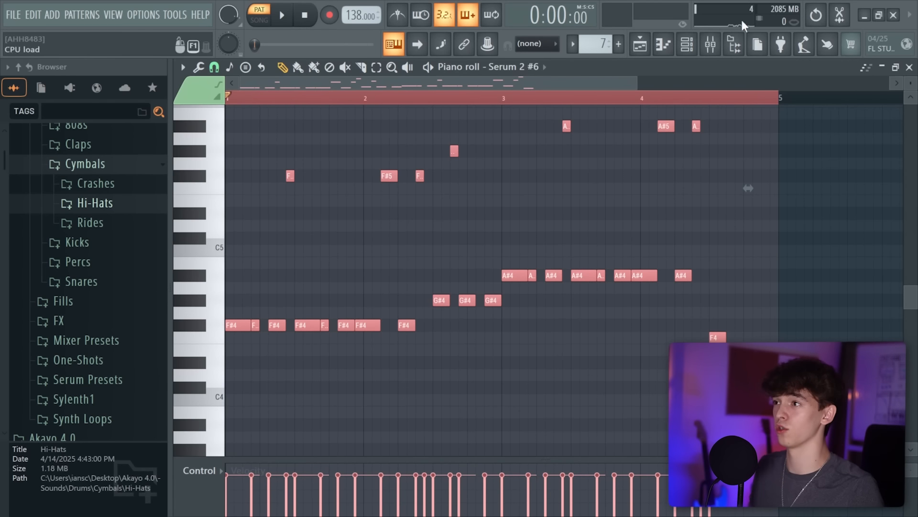
Step: Add a Diva instrument channel and load the HS Bass Nine preset from its Local directory
{"action": "left_click", "coordinate": [688, 45]}
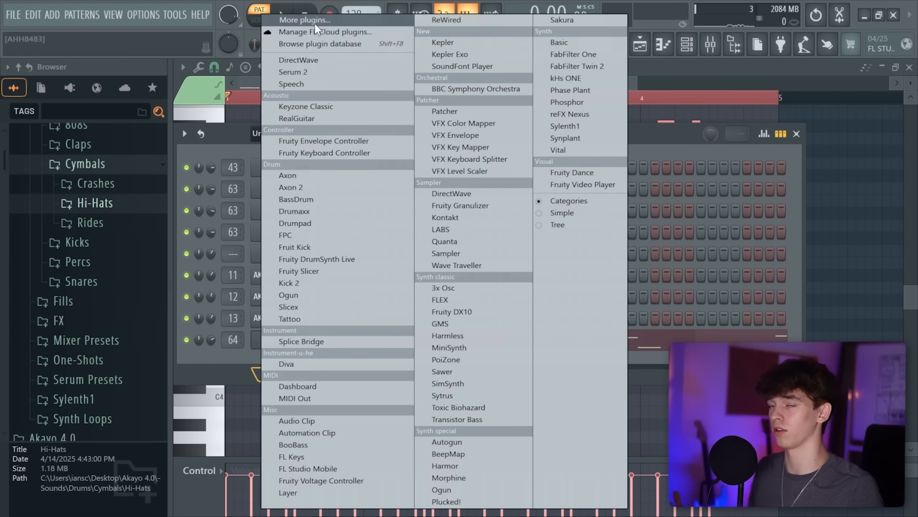
{"action": "left_click", "coordinate": [300, 24]}
{"action": "type", "text": "div"}
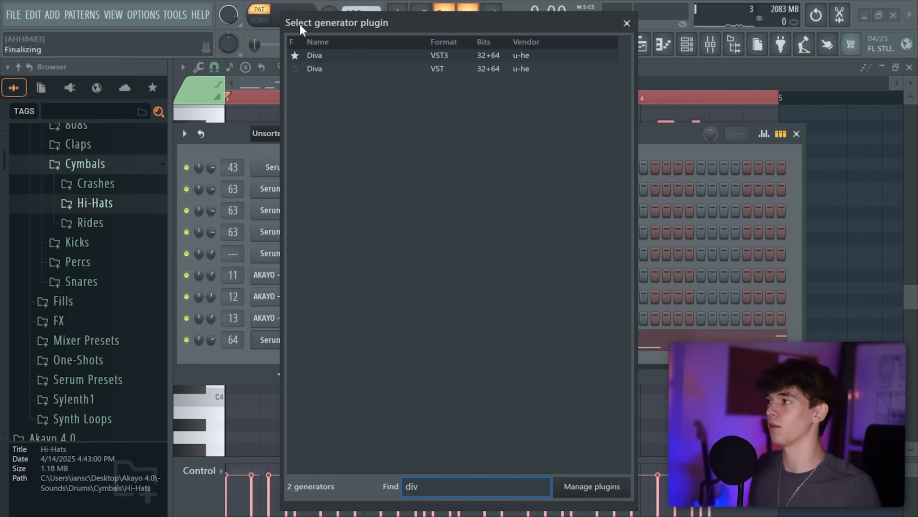
{"action": "double_click", "coordinate": [343, 55]}
{"action": "left_click", "coordinate": [565, 409]}
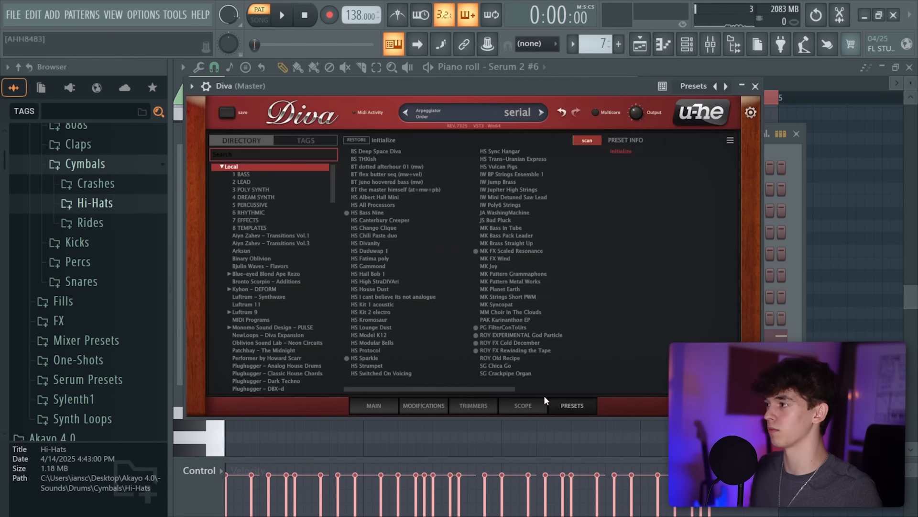
{"action": "left_click", "coordinate": [369, 211]}
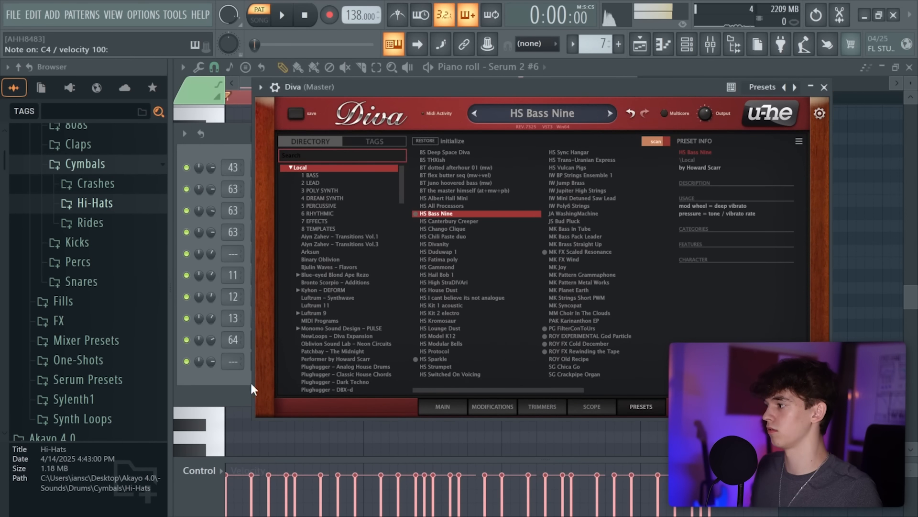
Step: Copy the Serum 2 #6 notes into the Diva channel and lower them one octave
{"action": "left_click", "coordinate": [251, 381]}
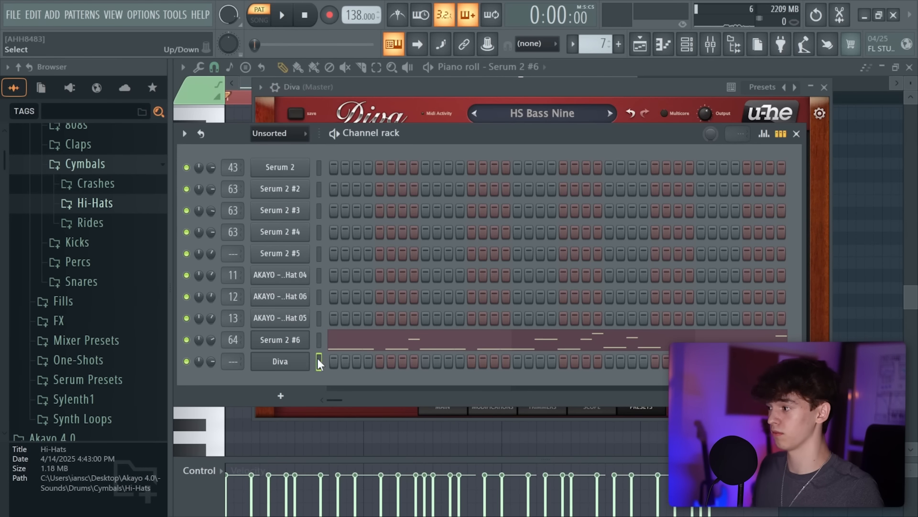
{"action": "right_click", "coordinate": [286, 360]}
{"action": "key", "text": "space"}
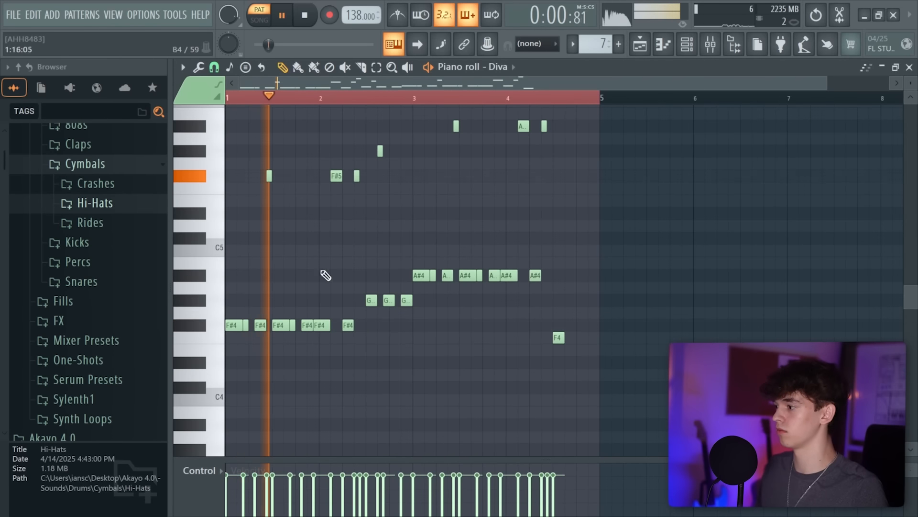
{"action": "key", "text": "ctrl+Down"}
Step: Raise the F# notes in Diva's first two bars by one octave to F#4 and F#5
{"action": "left_click_drag", "start_coordinate": [291, 308], "coordinate": [646, 113]}
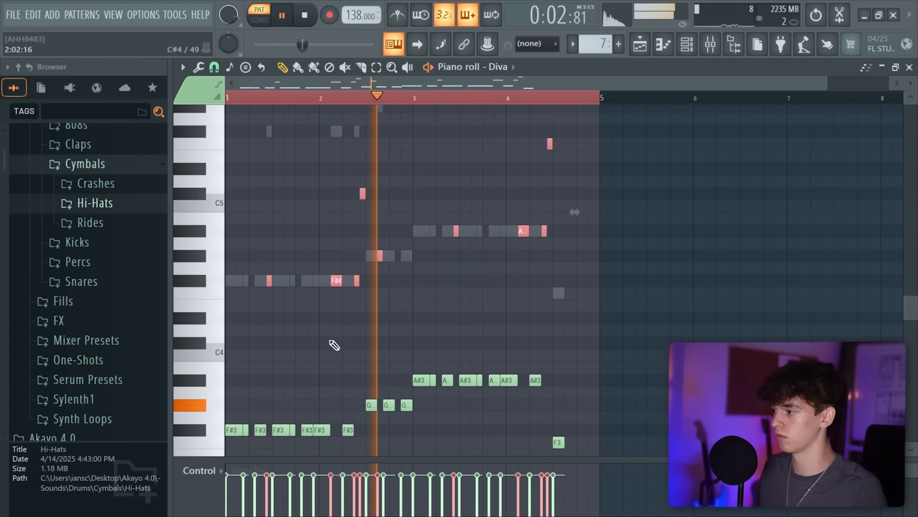
{"action": "scroll", "coordinate": [326, 339], "scroll_direction": "down", "scroll_amount": 4}
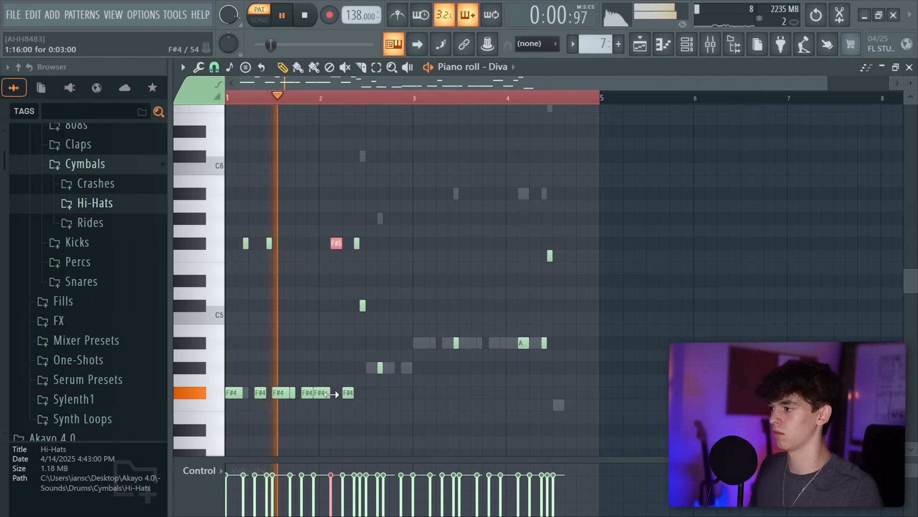
{"action": "scroll", "coordinate": [354, 397], "scroll_direction": "down", "scroll_amount": 3}
{"action": "left_click", "coordinate": [687, 44]}
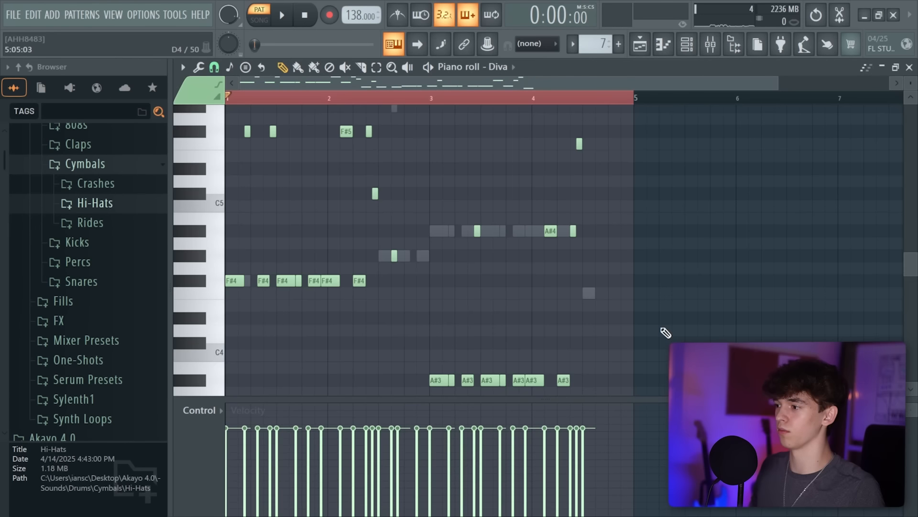
Step: Scale the velocities of all Diva notes with a multiplier of 84% and play the pattern
{"action": "scroll", "coordinate": [681, 282], "scroll_direction": "down", "scroll_amount": 3}
{"action": "key", "text": "ctrl+a"}
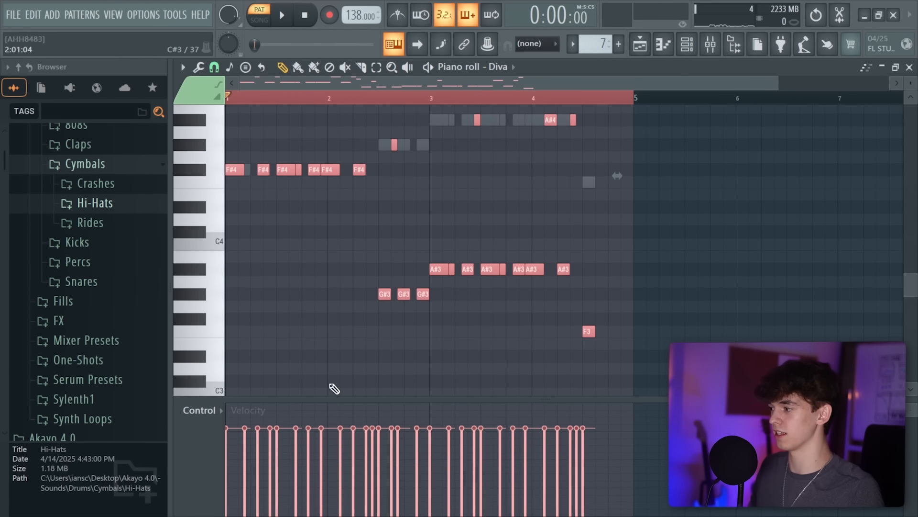
{"action": "key", "text": "alt+x"}
{"action": "left_click_drag", "start_coordinate": [474, 246], "coordinate": [473, 235]}
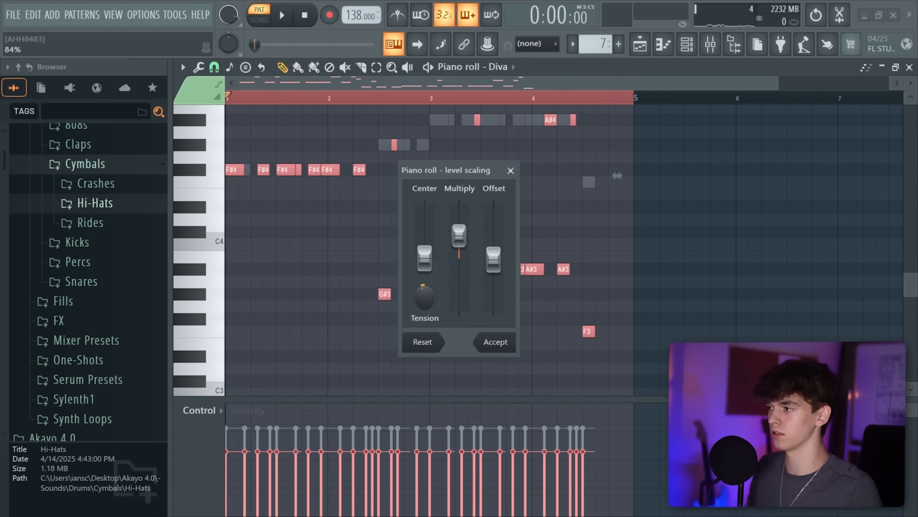
{"action": "left_click", "coordinate": [496, 343]}
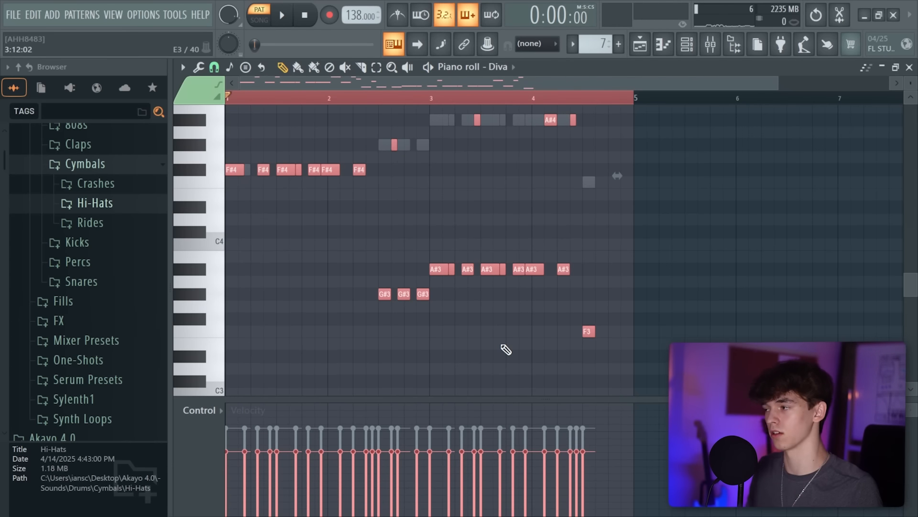
{"action": "key", "text": "space"}
Step: Place Pattern 7 on Track 26, duplicate the four-bar arrangement through bar 8 and play it in song mode
{"action": "scroll", "coordinate": [574, 183], "scroll_direction": "up", "scroll_amount": 2}
{"action": "left_click", "coordinate": [640, 44]}
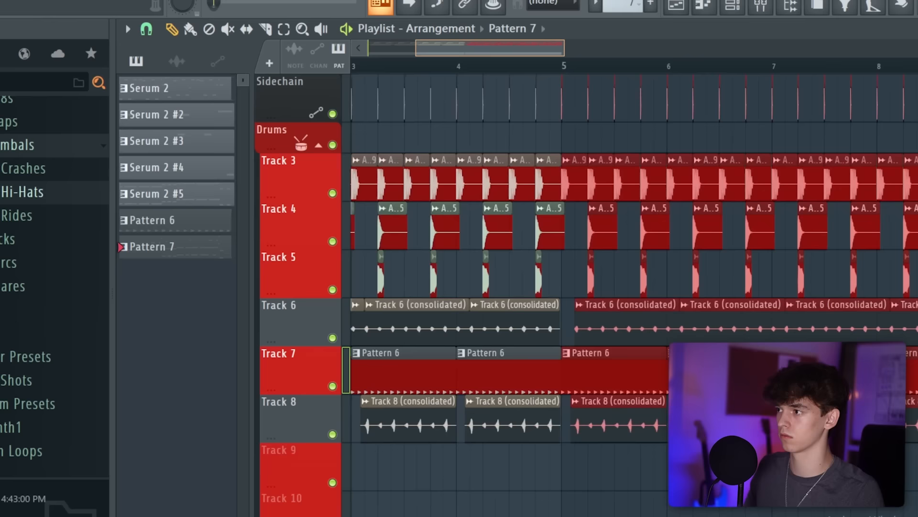
{"action": "key", "text": "l"}
{"action": "scroll", "coordinate": [541, 372], "scroll_direction": "down", "scroll_amount": 4}
{"action": "scroll", "coordinate": [558, 395], "scroll_direction": "down", "scroll_amount": 10}
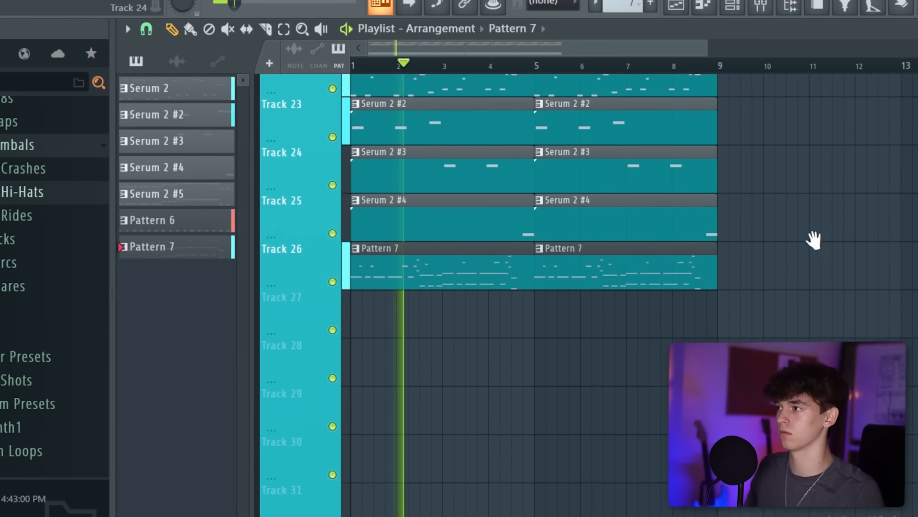
{"action": "scroll", "coordinate": [506, 362], "scroll_direction": "up", "scroll_amount": 1}
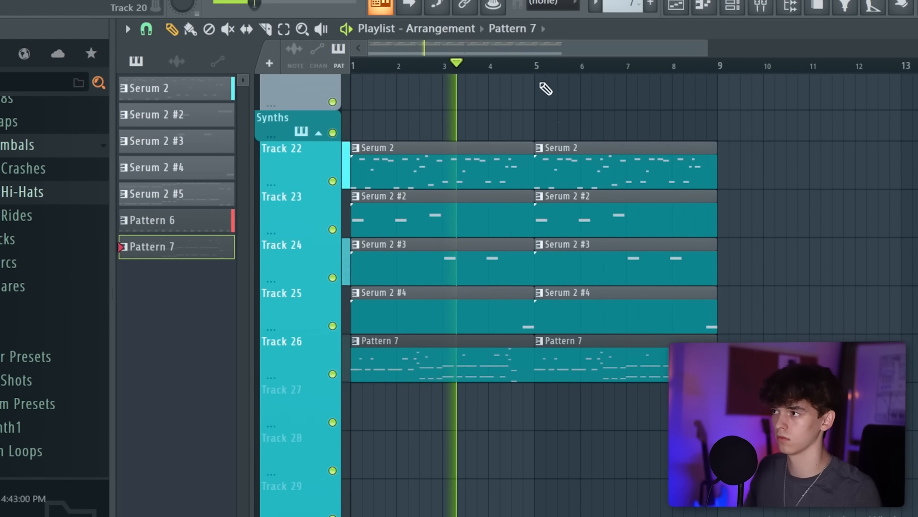
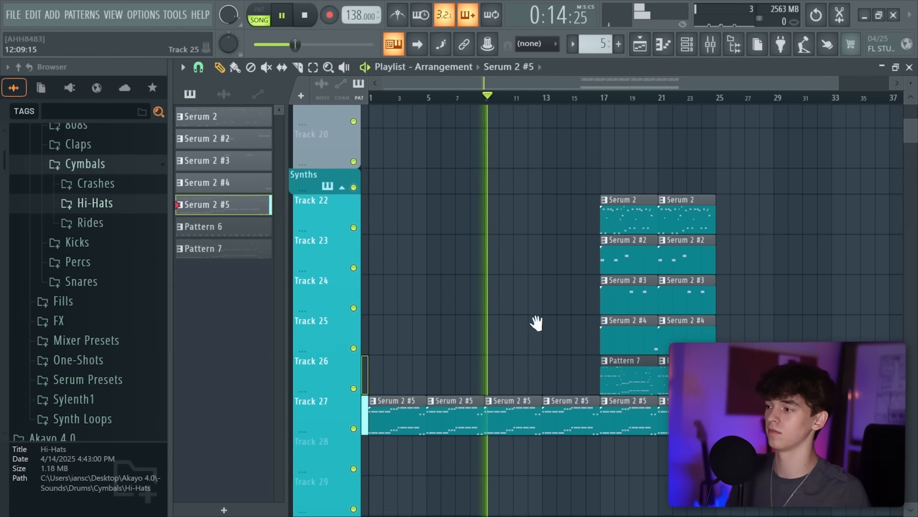
Step: Open the Serum 2 #5 pattern from Track 27 and select the first hit of each chord across its four bars
{"action": "scroll", "coordinate": [535, 323], "scroll_direction": "down", "scroll_amount": 3}
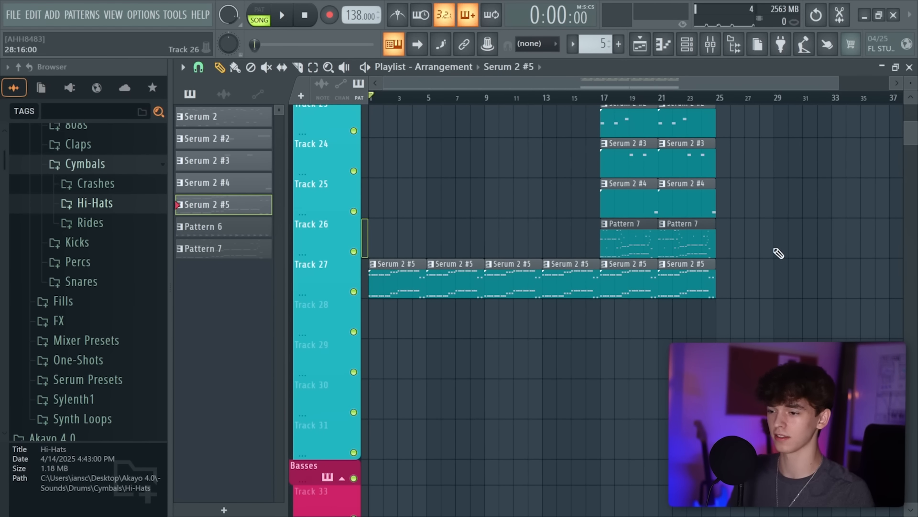
{"action": "double_click", "coordinate": [369, 285]}
{"action": "scroll", "coordinate": [461, 272], "scroll_direction": "down", "scroll_amount": 1}
{"action": "scroll", "coordinate": [487, 99], "scroll_direction": "up", "scroll_amount": 2}
{"action": "scroll", "coordinate": [326, 172], "scroll_direction": "up", "scroll_amount": 5}
{"action": "left_click_drag", "start_coordinate": [233, 187], "coordinate": [213, 448]}
{"action": "scroll", "coordinate": [401, 157], "scroll_direction": "up", "scroll_amount": 4}
{"action": "left_click_drag", "start_coordinate": [373, 207], "coordinate": [375, 421]}
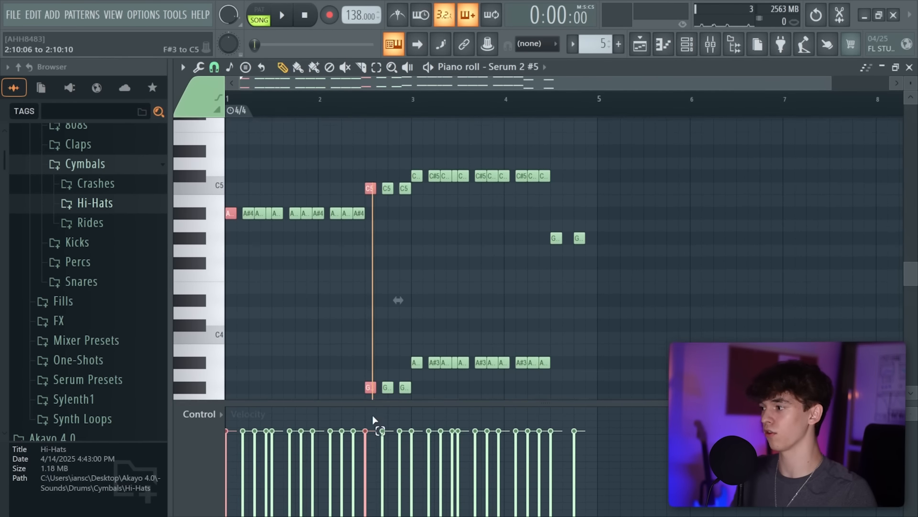
{"action": "left_click_drag", "start_coordinate": [420, 170], "coordinate": [416, 345]}
{"action": "left_click_drag", "start_coordinate": [554, 154], "coordinate": [564, 401]}
Step: Add another Serum 2 instrument channel with its initial patch
{"action": "left_click", "coordinate": [687, 44]}
{"action": "left_click", "coordinate": [286, 416]}
{"action": "left_click", "coordinate": [293, 72]}
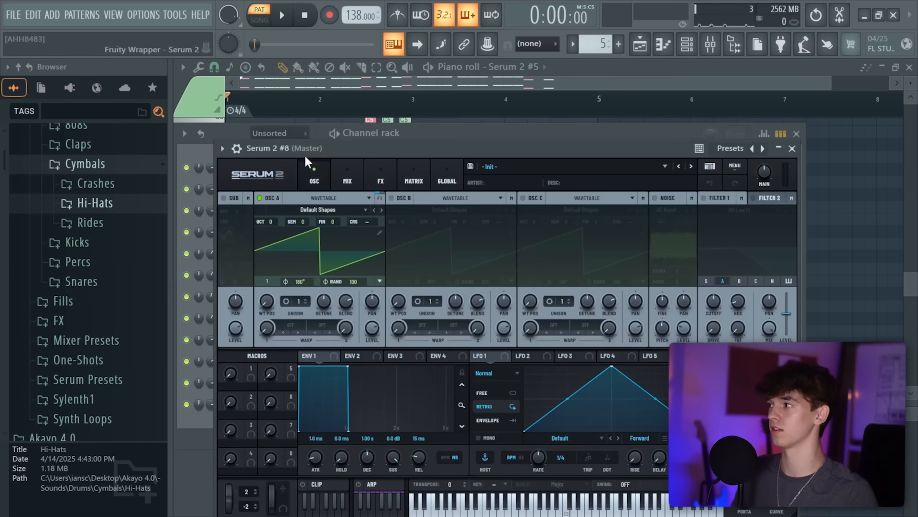
Step: Paste the copied chord notes into the Serum 2 #8 piano roll and transpose the middle voice up to C#4, D#4, F4 and C4
{"action": "left_click_drag", "start_coordinate": [334, 137], "coordinate": [475, 110]}
{"action": "key", "text": "F6"}
{"action": "key", "text": "ctrl+v"}
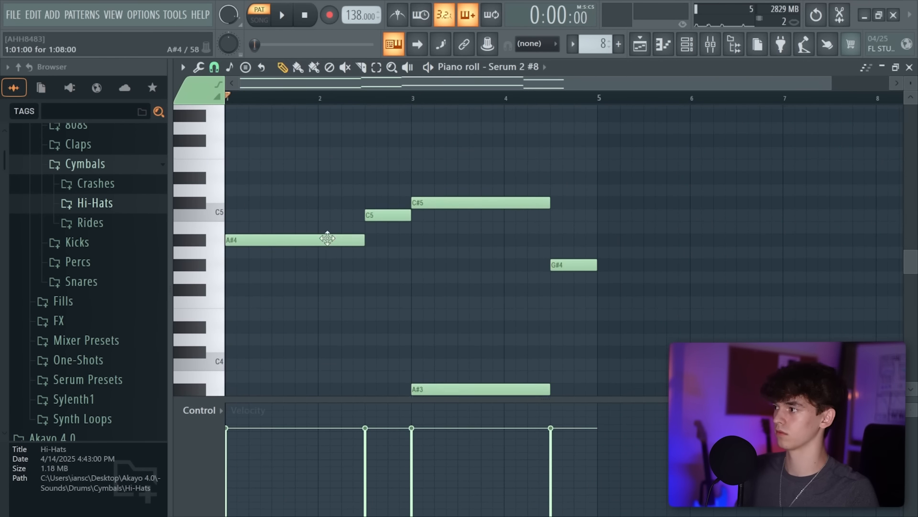
{"action": "key", "text": "Up"}
{"action": "key", "text": "Up"}
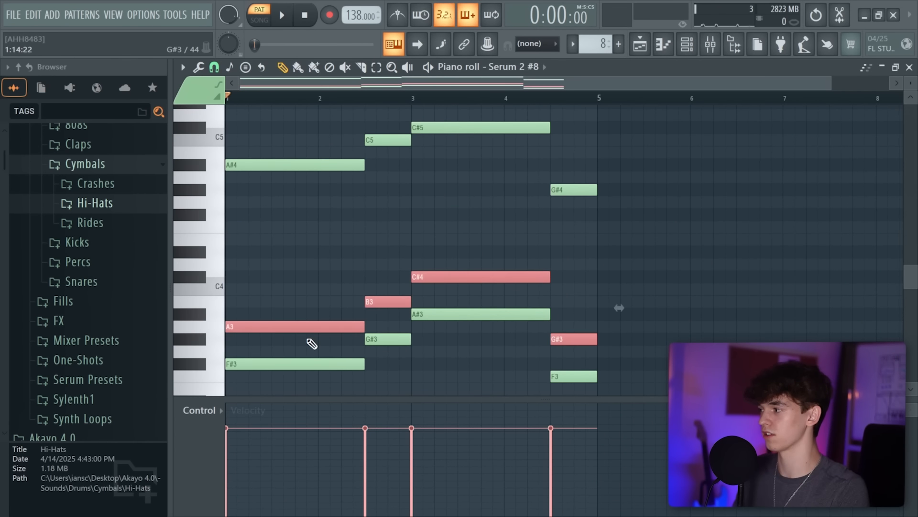
{"action": "key", "text": "Up"}
{"action": "key", "text": "Up"}
{"action": "key", "text": "Up"}
{"action": "key", "text": "Up"}
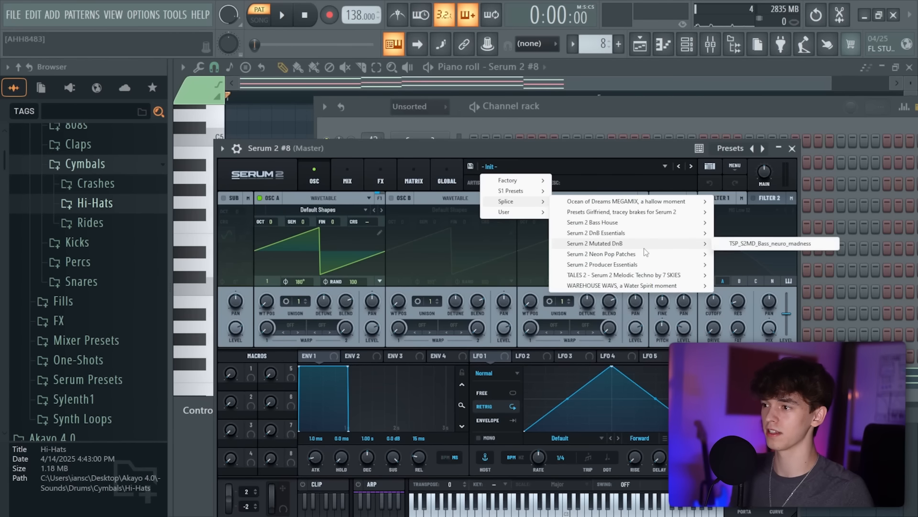
Step: Shape the pad on Insert 47 in Fruity Parametric EQ 2 by adjusting the low-cut and high-cut bands
{"action": "mouse_move", "coordinate": [618, 212]}
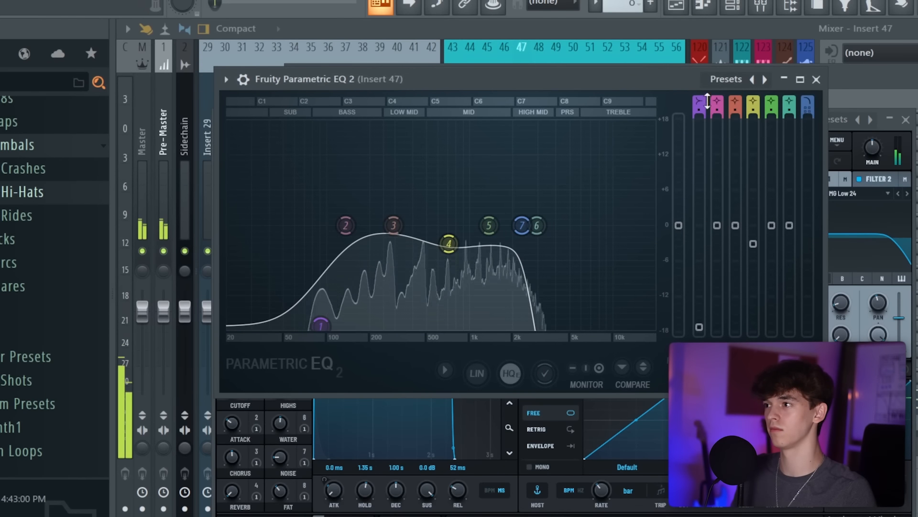
{"action": "left_click_drag", "start_coordinate": [700, 102], "coordinate": [701, 111]}
{"action": "left_click_drag", "start_coordinate": [320, 226], "coordinate": [337, 225]}
{"action": "mouse_move", "coordinate": [537, 225]}
{"action": "left_mouse_down"}
{"action": "mouse_move", "coordinate": [523, 264]}
{"action": "mouse_move", "coordinate": [543, 225]}
{"action": "left_mouse_up"}
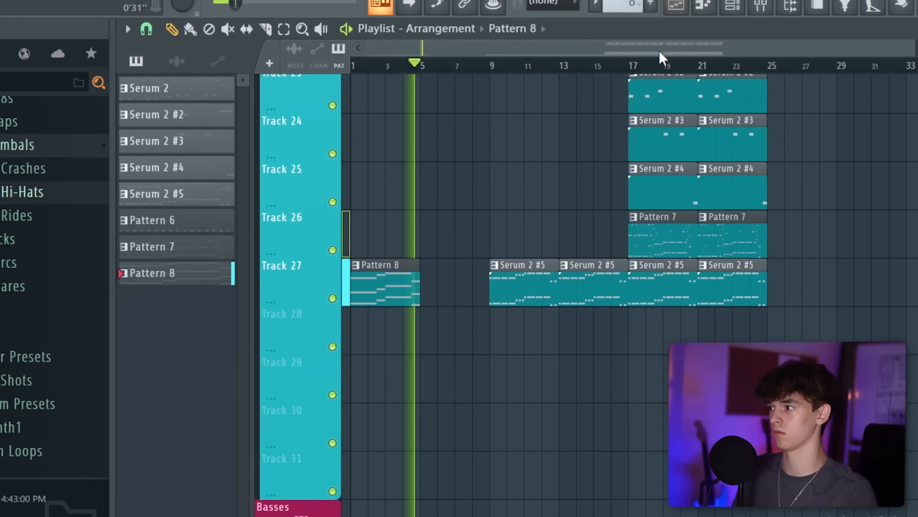
Step: Add another Serum 2 channel and write F#2 and G#2 roots, short C#4 and C4 notes and a lengthened A#3 at bar 3
{"action": "scroll", "coordinate": [584, 286], "scroll_direction": "up", "scroll_amount": 4}
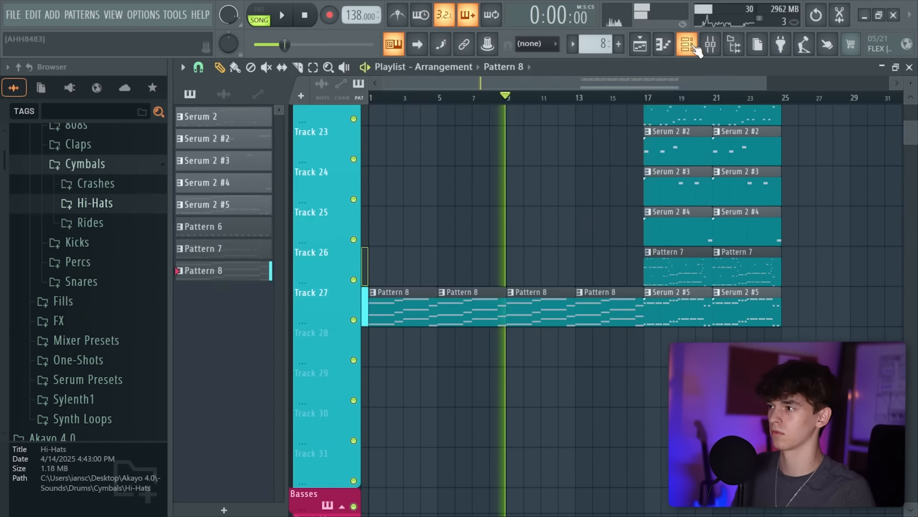
{"action": "key", "text": "F6"}
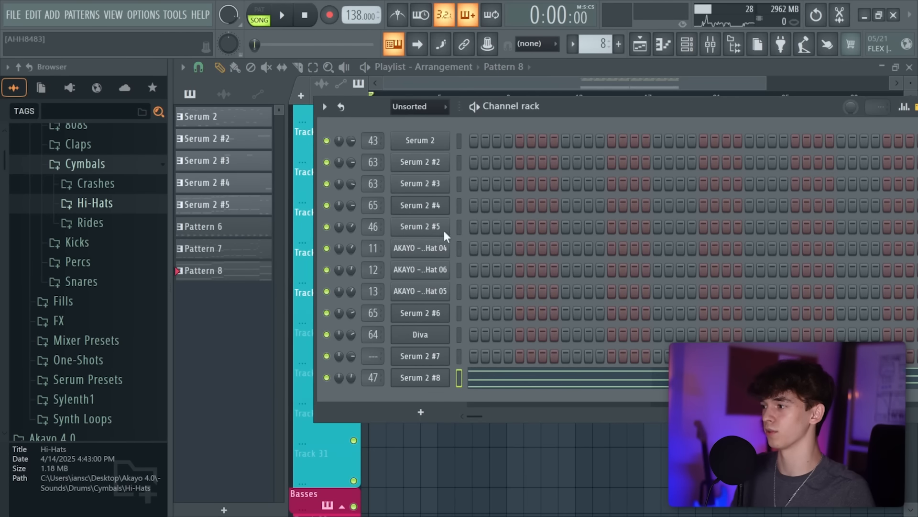
{"action": "left_click", "coordinate": [424, 411]}
{"action": "left_click", "coordinate": [454, 73]}
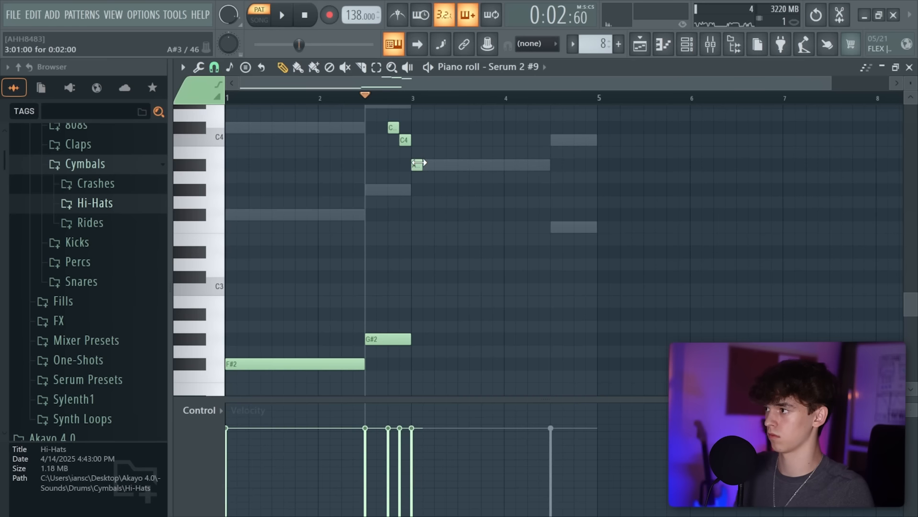
{"action": "left_click_drag", "start_coordinate": [423, 165], "coordinate": [495, 168]}
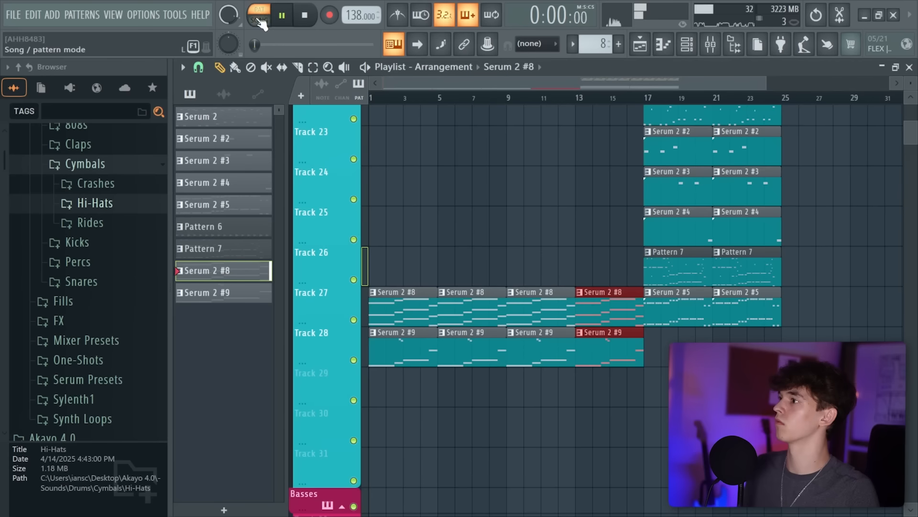
Step: Play the arrangement and move the Serum 2 #8 and Serum 2 #9 clips down to Tracks 28 and 29
{"action": "key", "text": "space"}
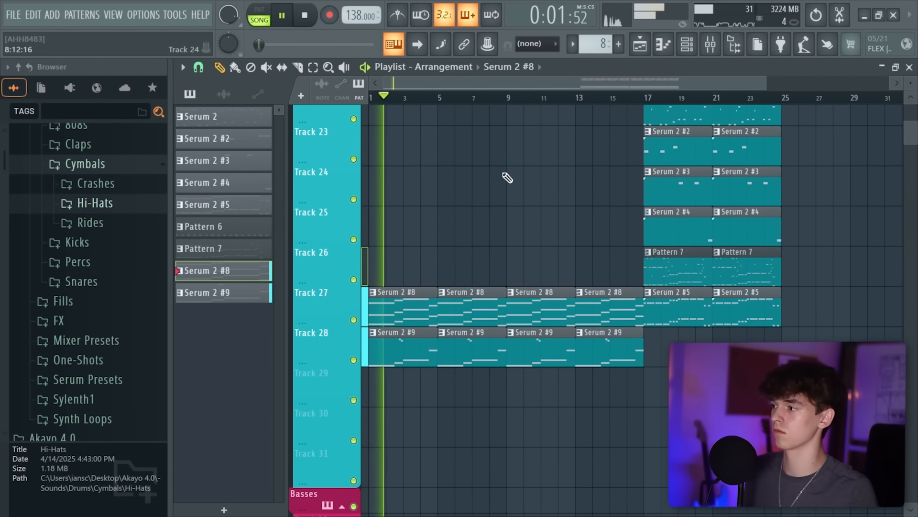
{"action": "scroll", "coordinate": [519, 187], "scroll_direction": "up", "scroll_amount": 2}
{"action": "left_click_drag", "start_coordinate": [626, 371], "coordinate": [421, 463]}
{"action": "left_click", "coordinate": [484, 320], "text": "ctrl"}
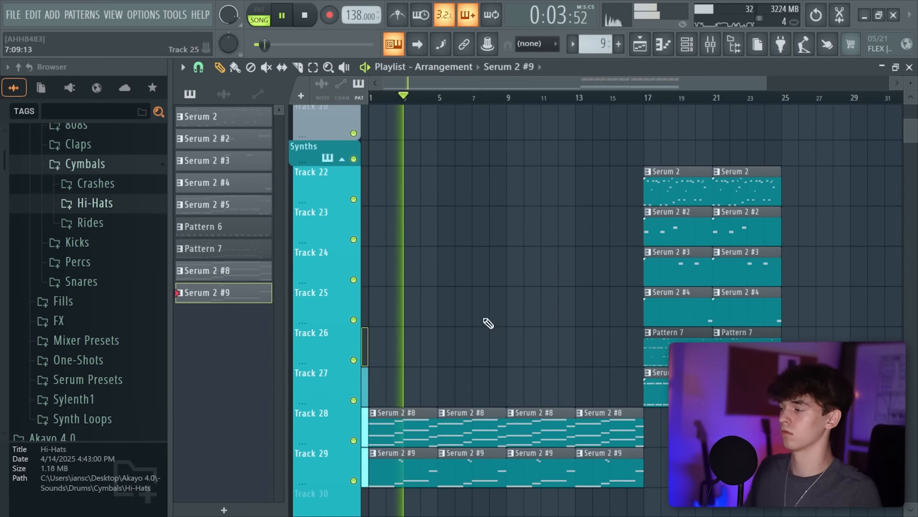
{"action": "scroll", "coordinate": [471, 311], "scroll_direction": "down", "scroll_amount": 2}
{"action": "left_click_drag", "start_coordinate": [577, 256], "coordinate": [586, 160]}
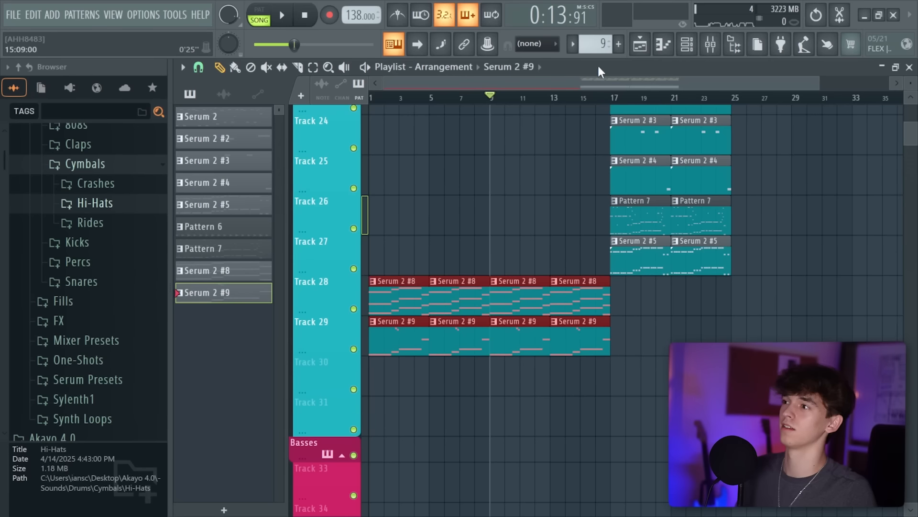
Step: Paste copies of the Serum 2 #8 and #9 clips from bar 25 and add the AKAYO - Ride 02 sample to the playlist
{"action": "left_click_drag", "start_coordinate": [588, 86], "coordinate": [765, 98]}
{"action": "key", "text": "ctrl+v"}
{"action": "scroll", "coordinate": [583, 192], "scroll_direction": "down", "scroll_amount": 5}
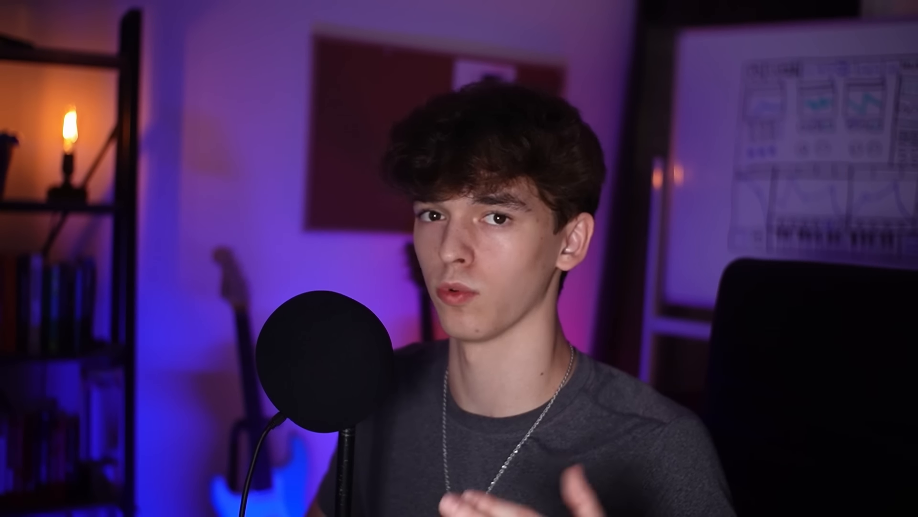
{"action": "left_click_drag", "start_coordinate": [127, 259], "coordinate": [436, 325]}
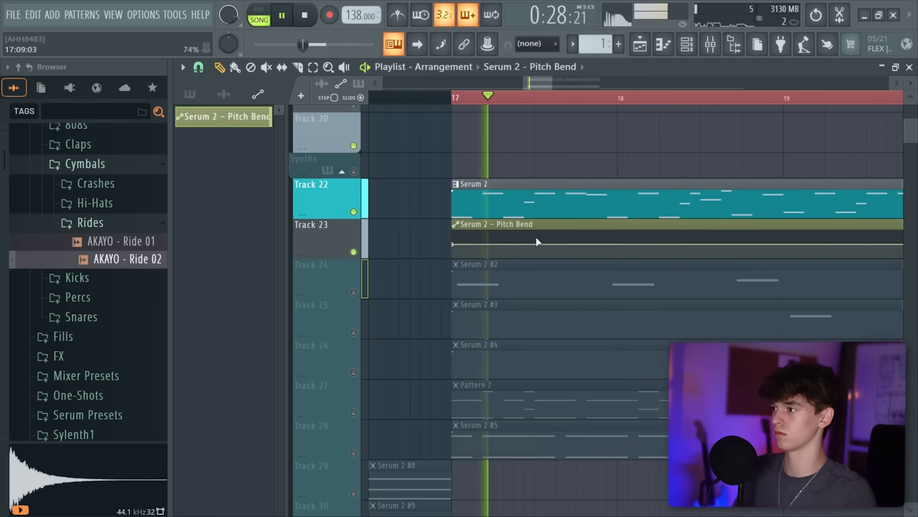
Step: Shape pitch dips with 50% resting points in the Serum 2 pitch bend automation on Track 23 and repeat the clip through bar 24
{"action": "right_click", "coordinate": [550, 242]}
{"action": "left_click", "coordinate": [607, 492]}
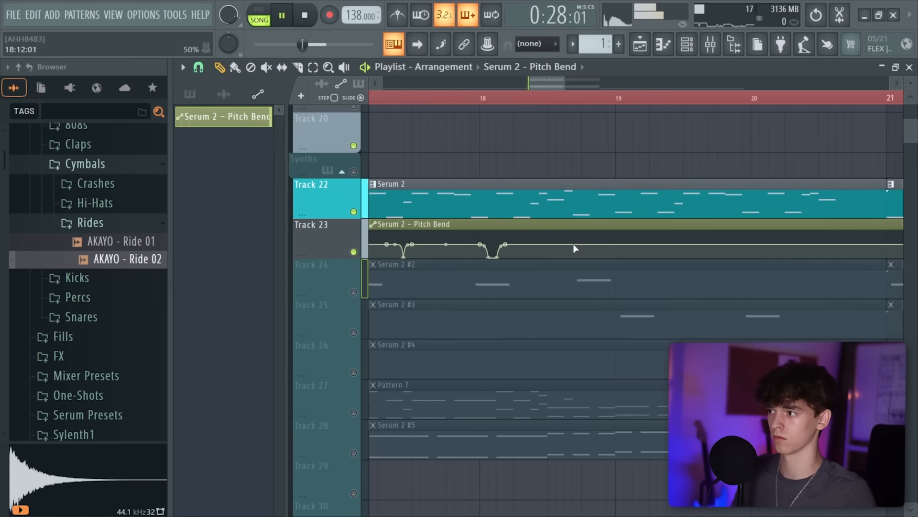
{"action": "right_click", "coordinate": [597, 243]}
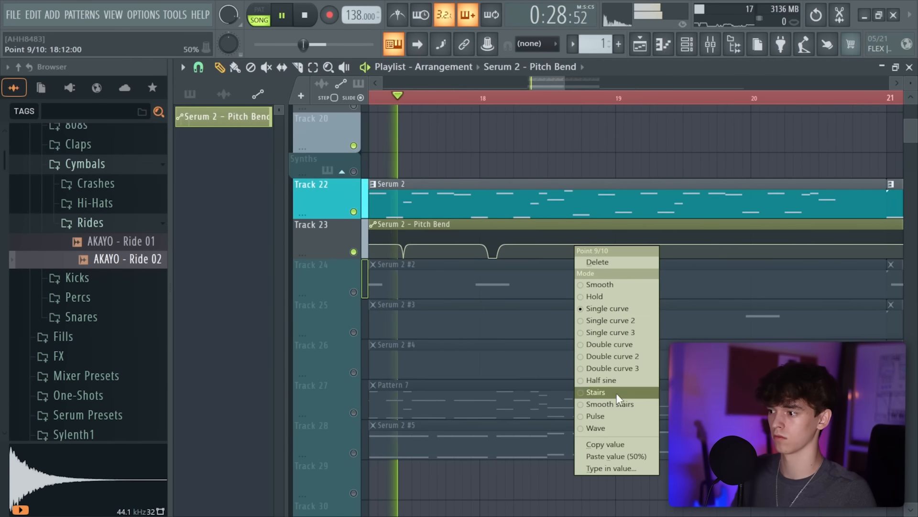
{"action": "left_click", "coordinate": [649, 494]}
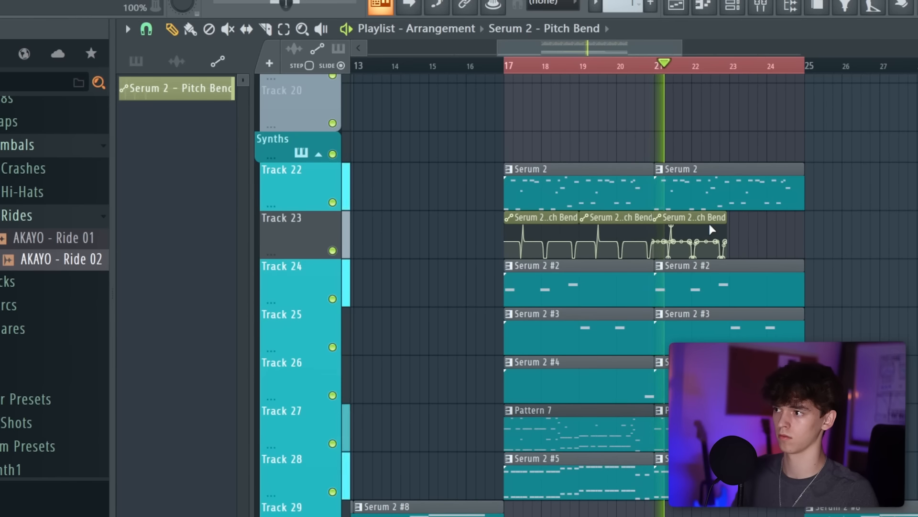
{"action": "left_click", "coordinate": [146, 30]}
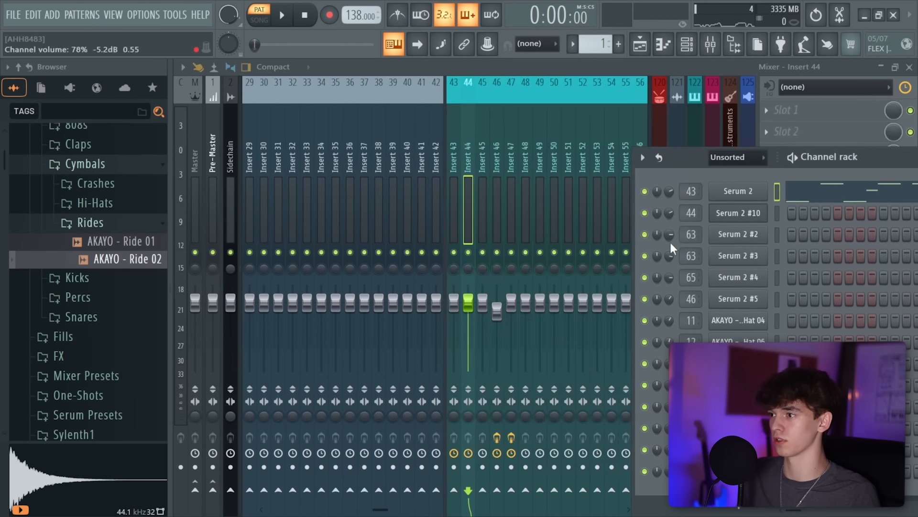
Step: Play the pattern and browse onward from the KEY Clank preset in Serum 2 #10
{"action": "key", "text": "space"}
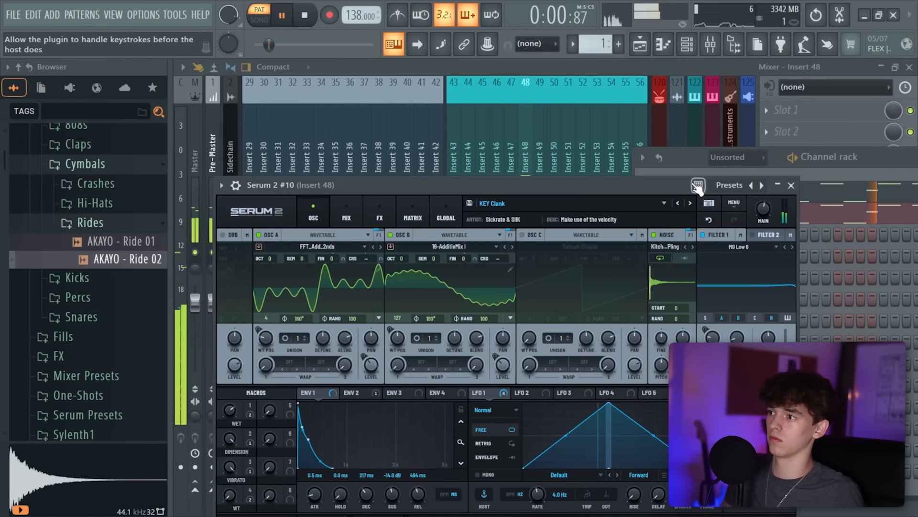
{"action": "left_click", "coordinate": [689, 203]}
{"action": "left_click", "coordinate": [688, 203]}
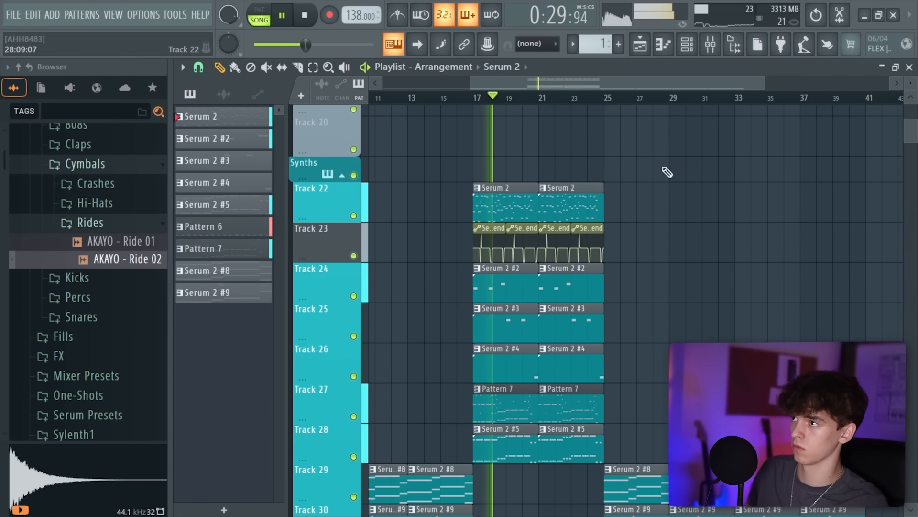
Step: Set the Serum 2 #10 channel volume to 33%, then open its piano roll and the mixer
{"action": "left_click", "coordinate": [687, 45]}
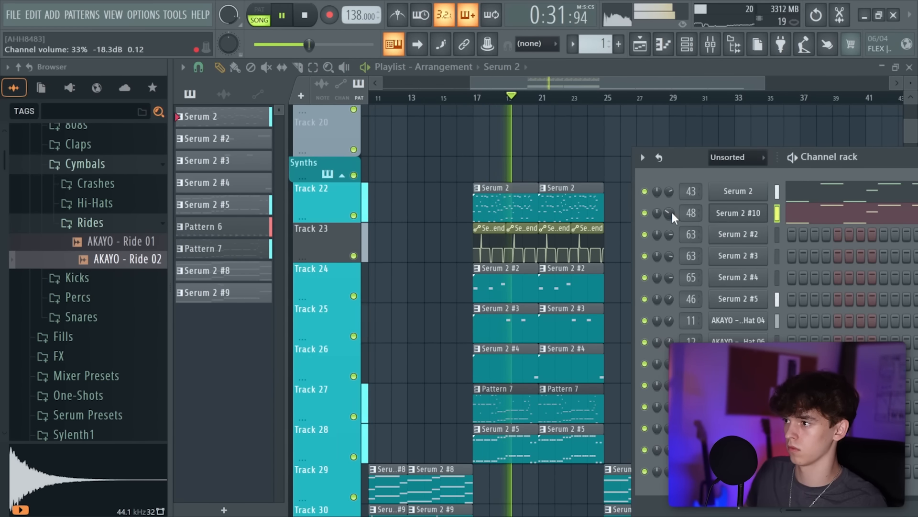
{"action": "left_click", "coordinate": [665, 50]}
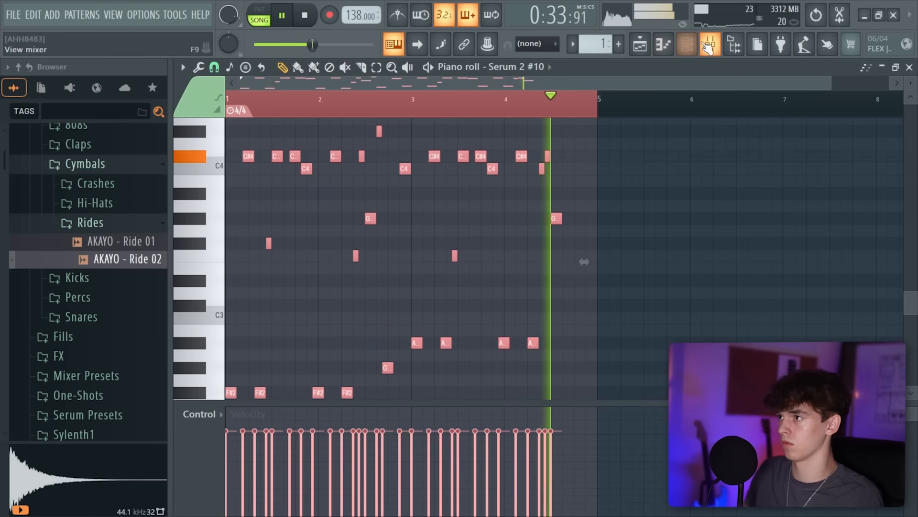
{"action": "left_click", "coordinate": [710, 47]}
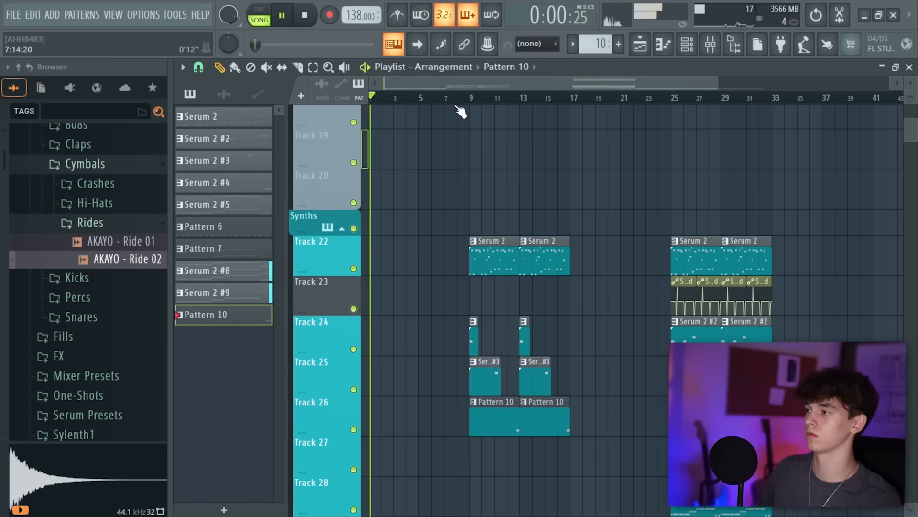
Step: Search the browser for "city ambi" and cut the ambience sample's low end with Fruity Parametric EQ 2 on Insert 23
{"action": "scroll", "coordinate": [446, 287], "scroll_direction": "down", "scroll_amount": 5}
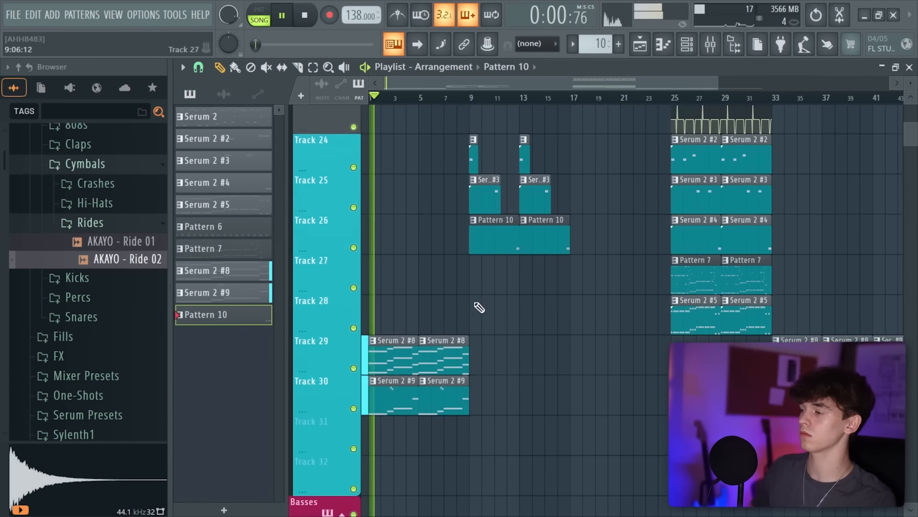
{"action": "scroll", "coordinate": [552, 99], "scroll_direction": "up", "scroll_amount": 3}
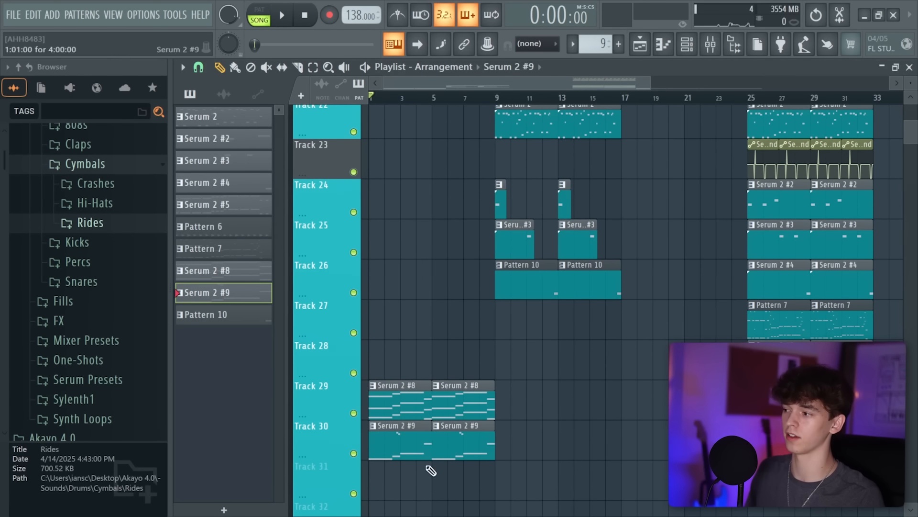
{"action": "scroll", "coordinate": [521, 393], "scroll_direction": "down", "scroll_amount": 2}
{"action": "left_click", "coordinate": [131, 109]}
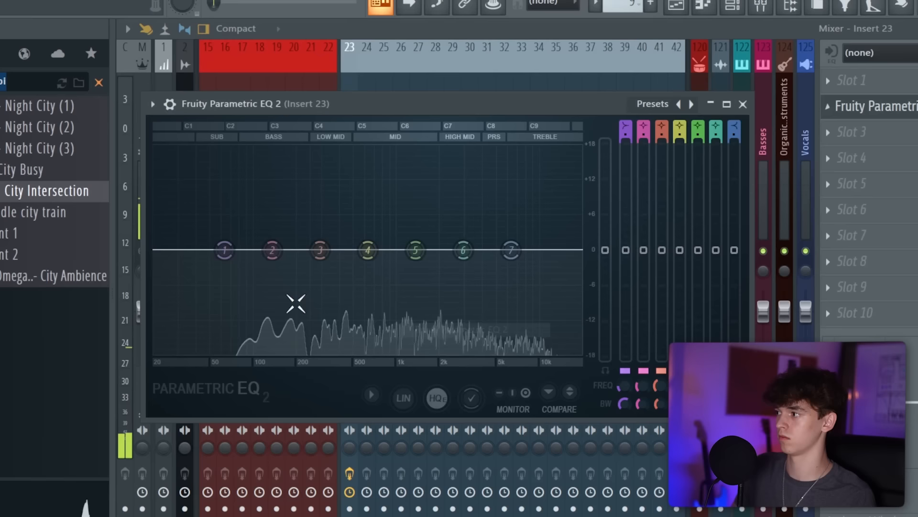
{"action": "left_click_drag", "start_coordinate": [294, 304], "coordinate": [290, 351]}
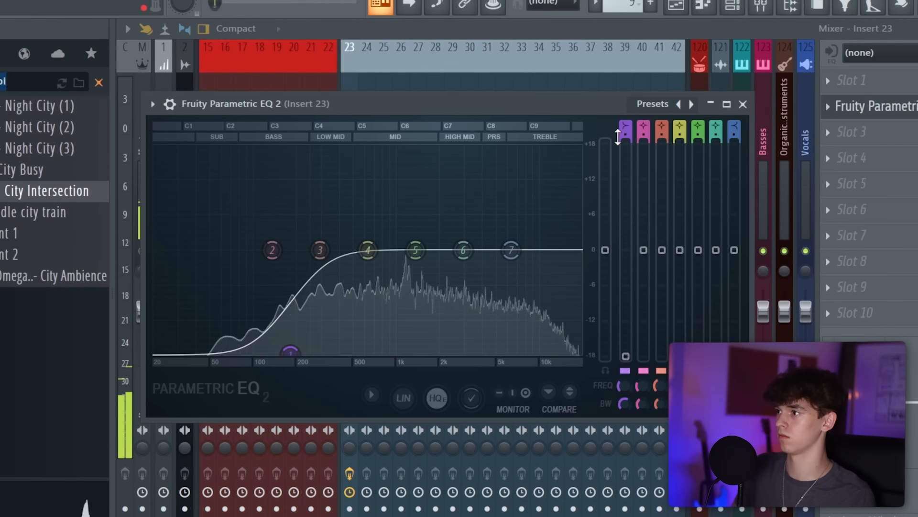
Step: Select every clip in the playlist and shift the whole arrangement eight bars later
{"action": "scroll", "coordinate": [626, 135], "scroll_direction": "up", "scroll_amount": 3}
{"action": "scroll", "coordinate": [625, 125], "scroll_direction": "down", "scroll_amount": 2}
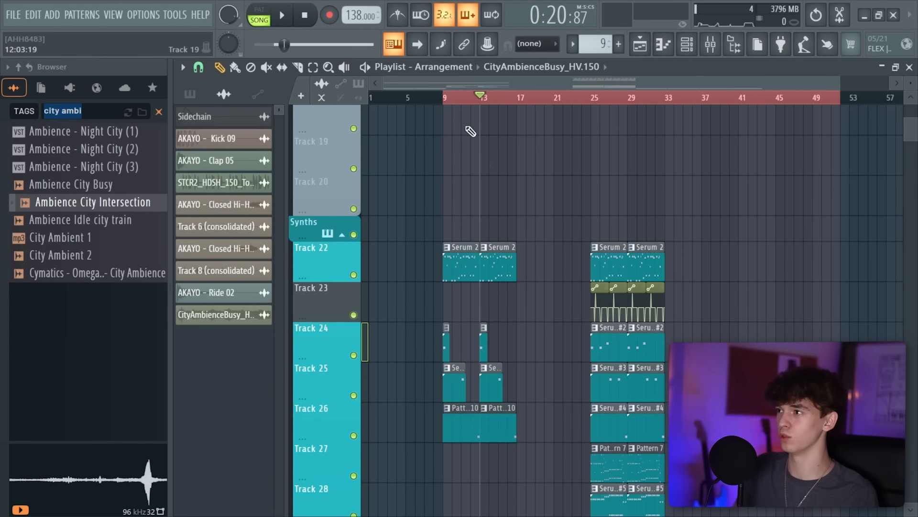
{"action": "key", "text": "ctrl+a"}
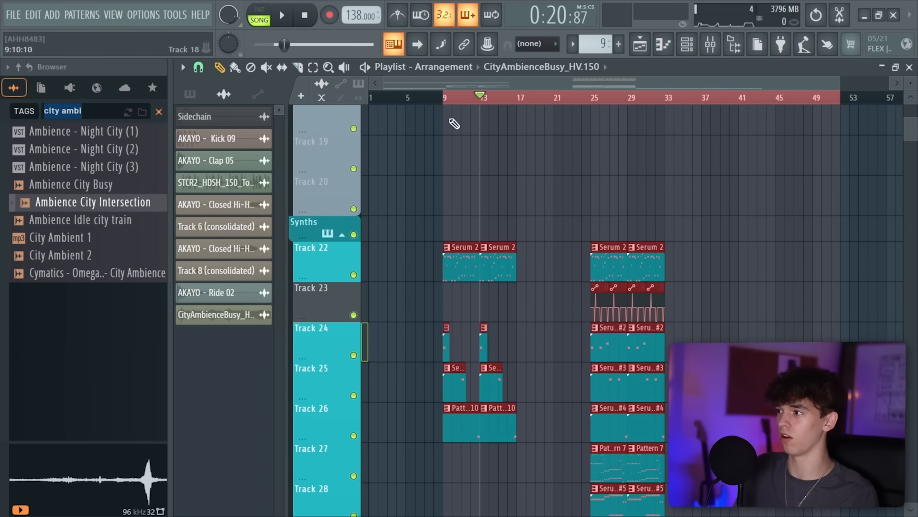
{"action": "left_click_drag", "start_coordinate": [456, 252], "coordinate": [531, 263]}
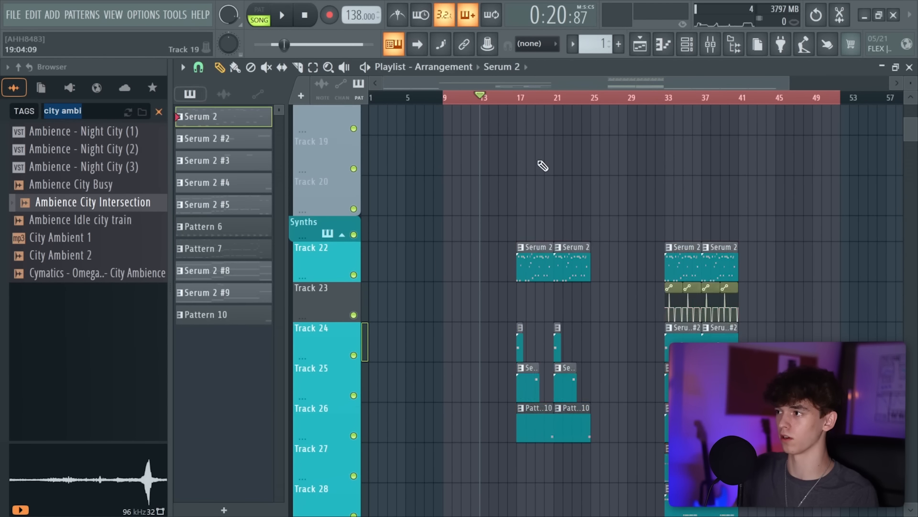
Step: Fill bars 1 to 16 of the intro with Serum 2 #8 and Serum 2 #9 clips on Tracks 29 and 30
{"action": "scroll", "coordinate": [525, 335], "scroll_direction": "up", "scroll_amount": 5}
{"action": "left_click_drag", "start_coordinate": [500, 459], "coordinate": [426, 461]}
{"action": "scroll", "coordinate": [478, 297], "scroll_direction": "down", "scroll_amount": 12}
{"action": "left_click_drag", "start_coordinate": [391, 98], "coordinate": [1, 177]}
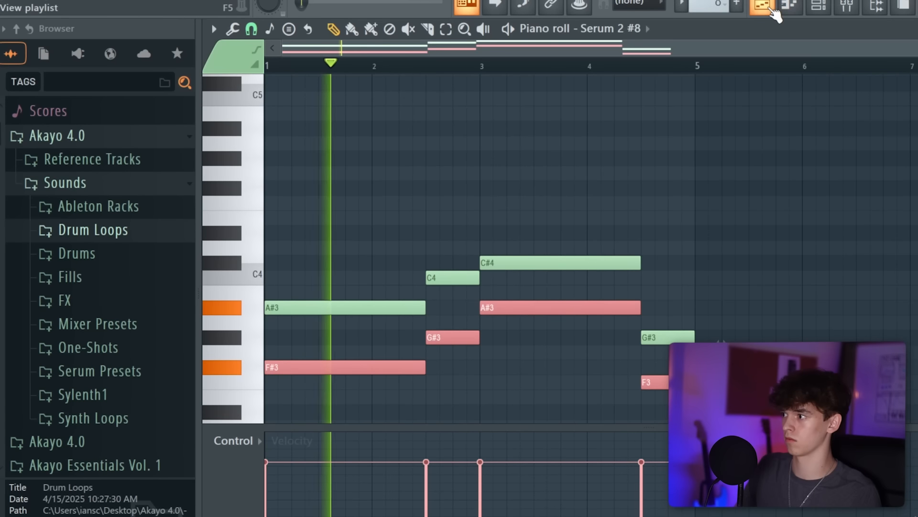
Step: Select all chord notes in the Serum 2 #8 piano roll and bring up the channel rack
{"action": "left_click", "coordinate": [819, 6]}
{"action": "left_click", "coordinate": [819, 7]}
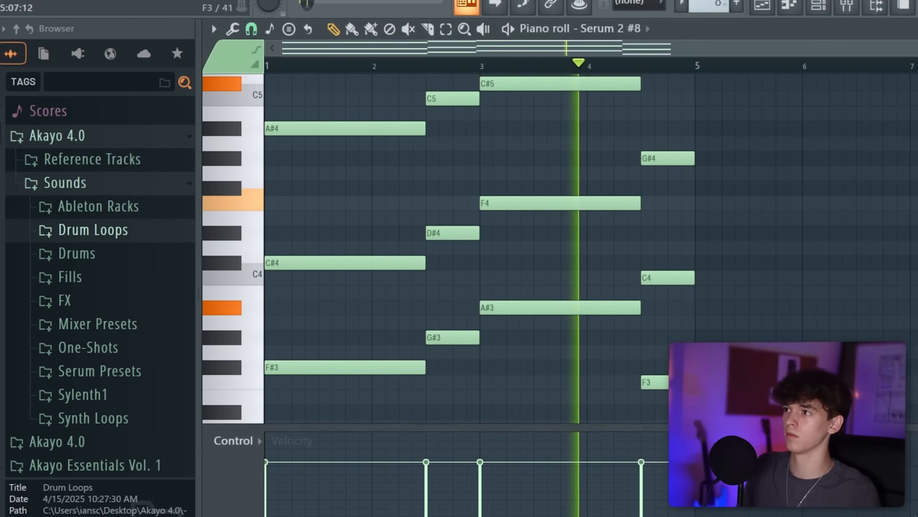
{"action": "key", "text": "ctrl+a"}
{"action": "left_click", "coordinate": [821, 7]}
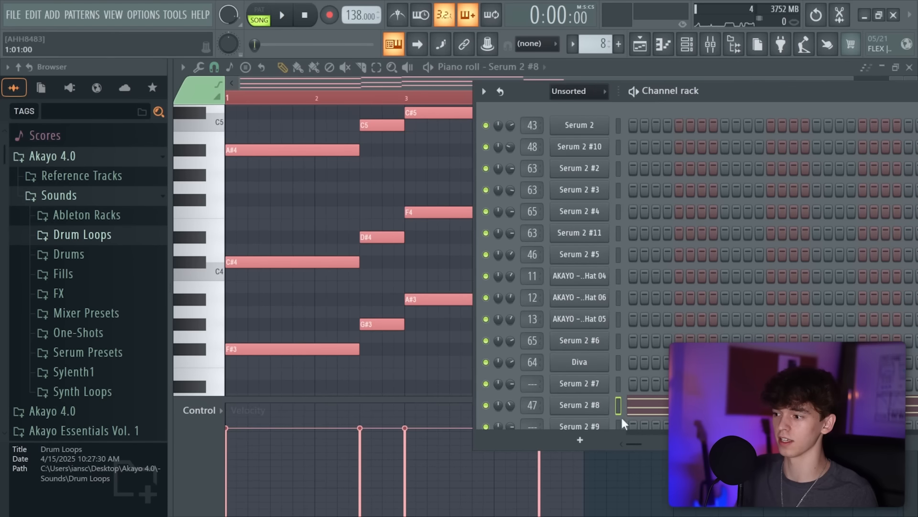
Step: Clone the Serum 2 #8 pad channel as a second layer and return to the playlist to play the song
{"action": "right_click", "coordinate": [606, 406]}
{"action": "left_click", "coordinate": [632, 474]}
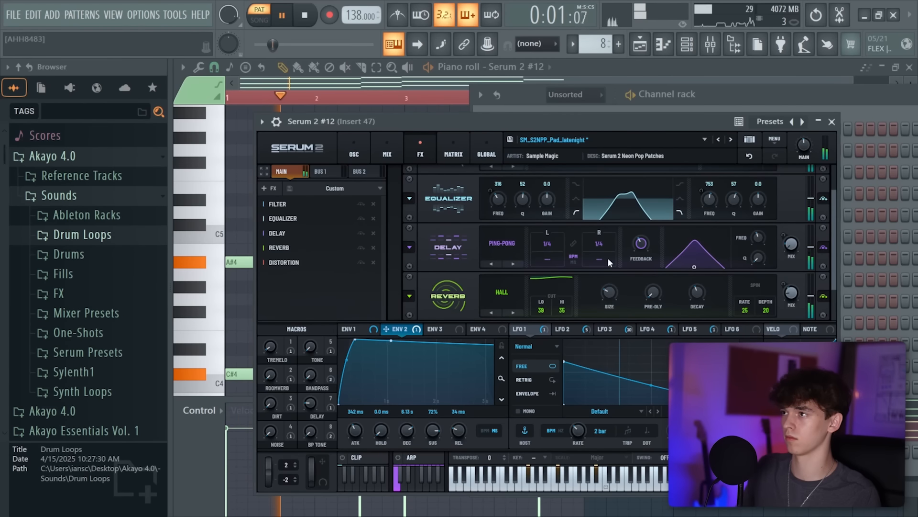
{"action": "left_click", "coordinate": [646, 50]}
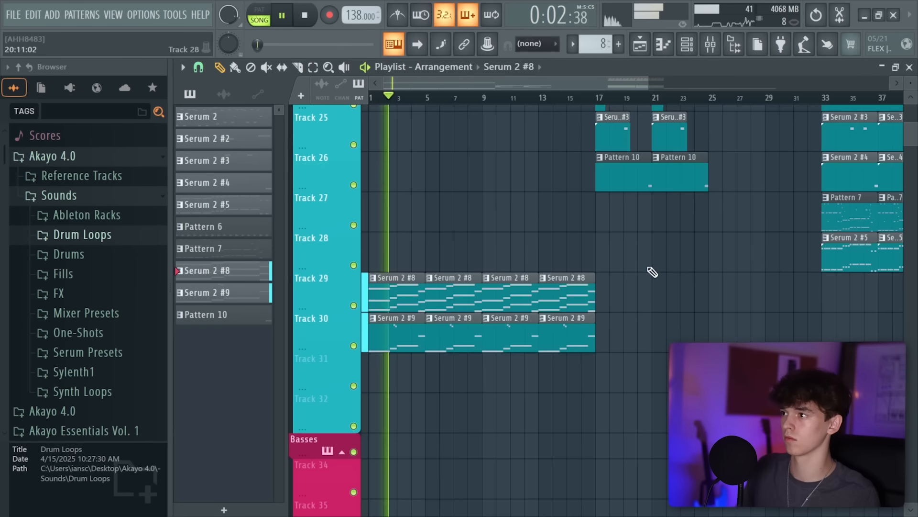
Step: Open the piano roll of the new Serum 2 #13 channel and set the synth's reverb type to Nitrous
{"action": "scroll", "coordinate": [652, 270], "scroll_direction": "up", "scroll_amount": 6}
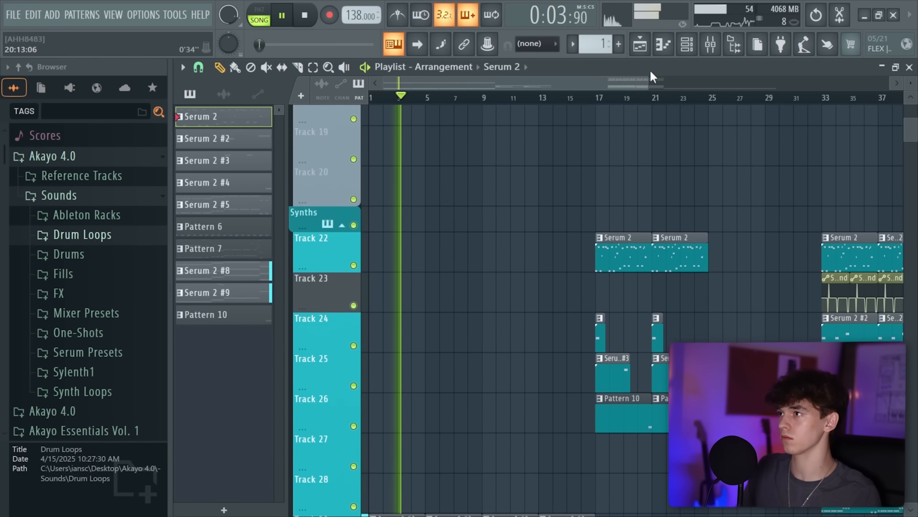
{"action": "left_click", "coordinate": [687, 44]}
{"action": "left_click", "coordinate": [588, 480]}
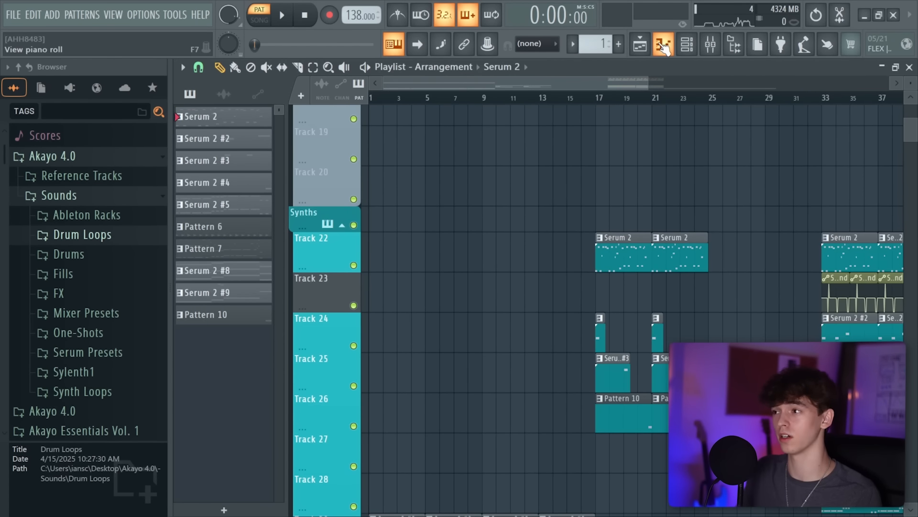
{"action": "left_click", "coordinate": [663, 45]}
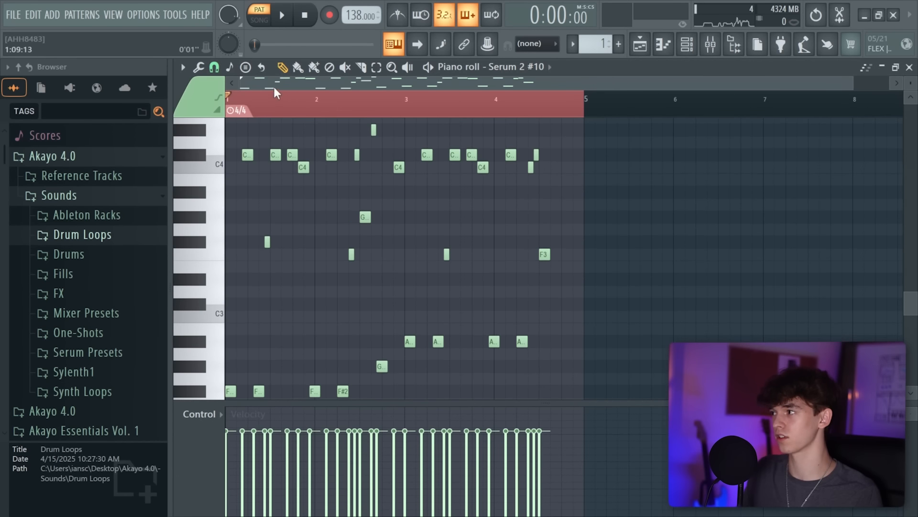
{"action": "scroll", "coordinate": [291, 178], "scroll_direction": "up", "scroll_amount": 3}
{"action": "right_click", "coordinate": [601, 442]}
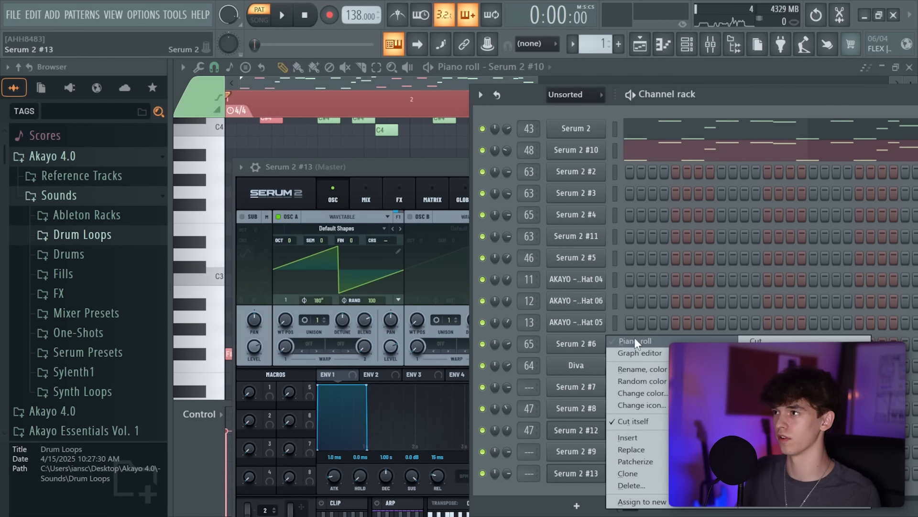
{"action": "left_click", "coordinate": [636, 341]}
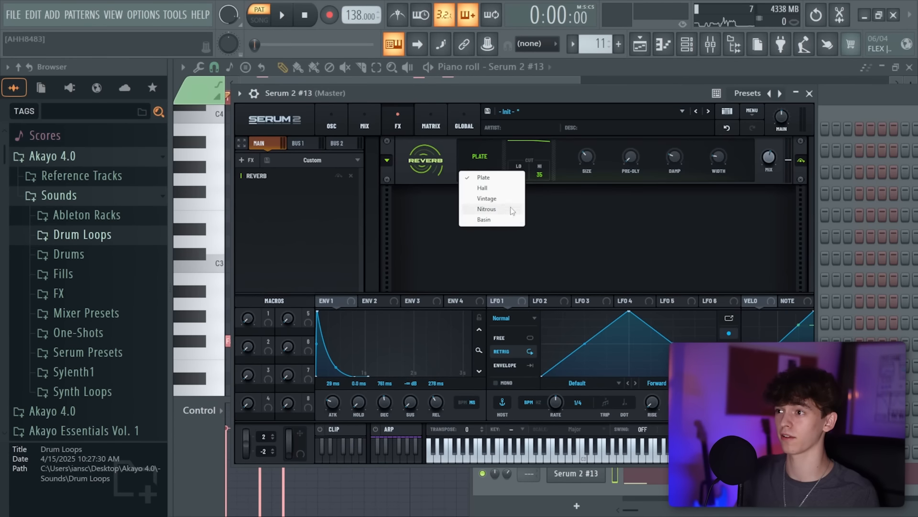
{"action": "left_click", "coordinate": [511, 209]}
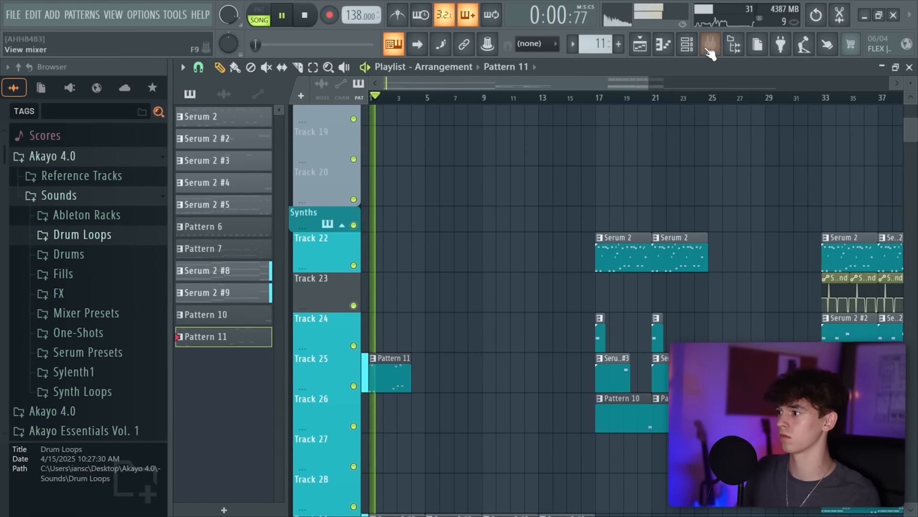
Step: Route Serum 2 #13 to mixer Insert 54, adjust the slope of its EQ's band 1 low cut, and pull band 7 down
{"action": "left_click", "coordinate": [711, 46]}
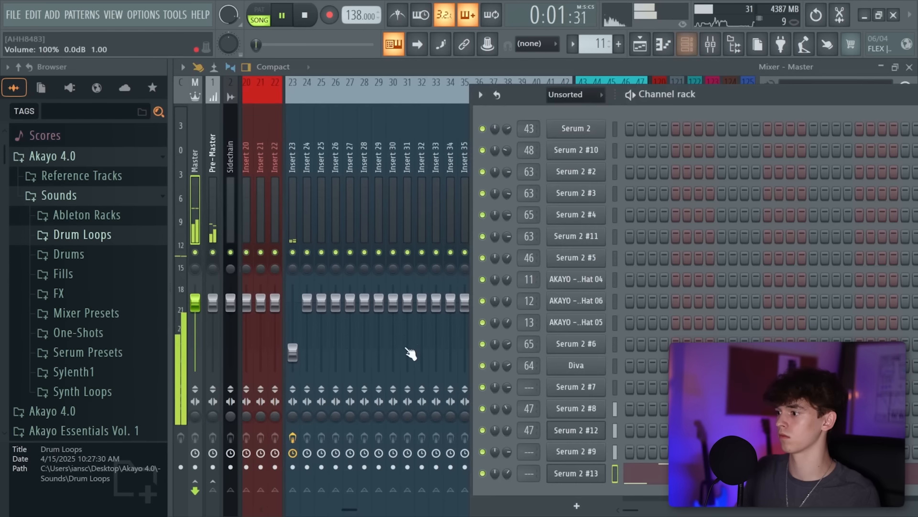
{"action": "left_click_drag", "start_coordinate": [516, 472], "coordinate": [516, 440]}
{"action": "key", "text": "F6"}
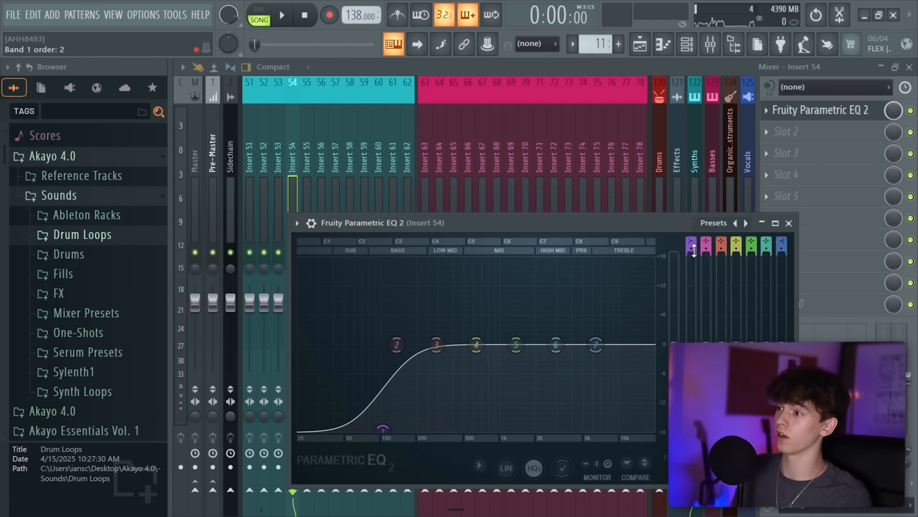
{"action": "mouse_move", "coordinate": [691, 241]}
{"action": "left_mouse_down"}
{"action": "mouse_move", "coordinate": [690, 252]}
{"action": "mouse_move", "coordinate": [692, 238]}
{"action": "left_mouse_up"}
{"action": "left_click_drag", "start_coordinate": [597, 345], "coordinate": [578, 431]}
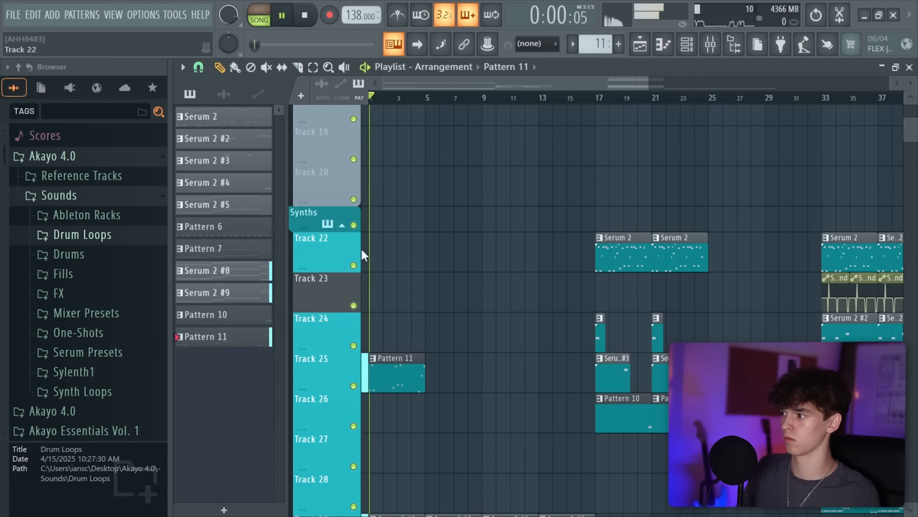
Step: Duplicate the Pattern 11 clip along Track 25 to fill bars 1 to 16 of the intro
{"action": "left_click_drag", "start_coordinate": [488, 371], "coordinate": [274, 386]}
{"action": "key", "text": "ctrl+b"}
{"action": "left_click", "coordinate": [545, 448], "text": "ctrl"}
{"action": "scroll", "coordinate": [562, 410], "scroll_direction": "down", "scroll_amount": 2}
Step: Move the Pattern 11 clips up to Track 23, inserting a new playlist track there to separate them from the pitch-bend automation
{"action": "left_click_drag", "start_coordinate": [593, 270], "coordinate": [375, 318], "text": "ctrl"}
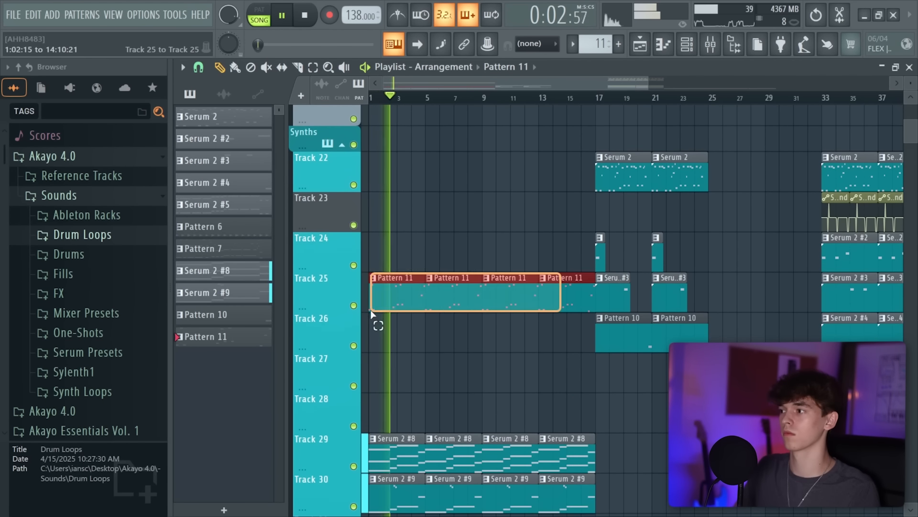
{"action": "left_click_drag", "start_coordinate": [396, 287], "coordinate": [386, 194]}
{"action": "right_click", "coordinate": [347, 208]}
{"action": "left_click", "coordinate": [386, 449]}
{"action": "left_click", "coordinate": [436, 304], "text": "ctrl"}
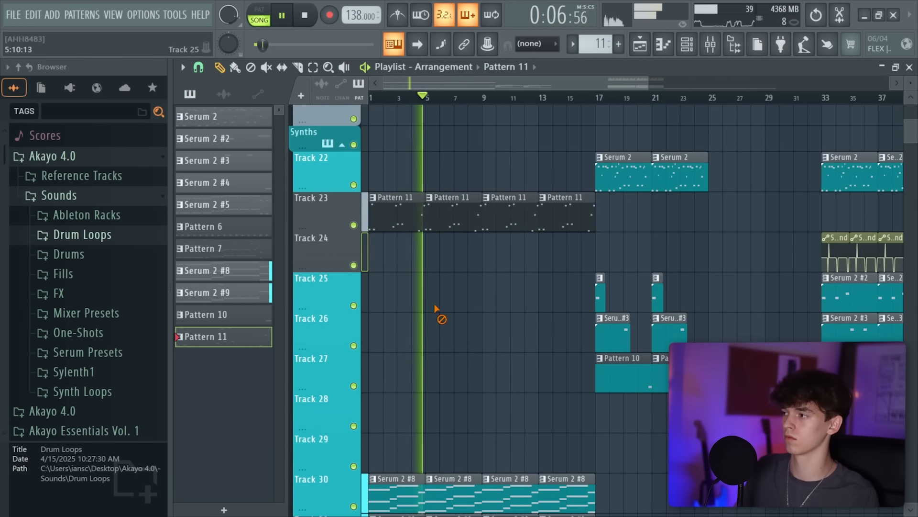
Step: Set oscillator A's unison to 3 in Serum 2 #13 and clone the channel as another layer
{"action": "left_click", "coordinate": [332, 122]}
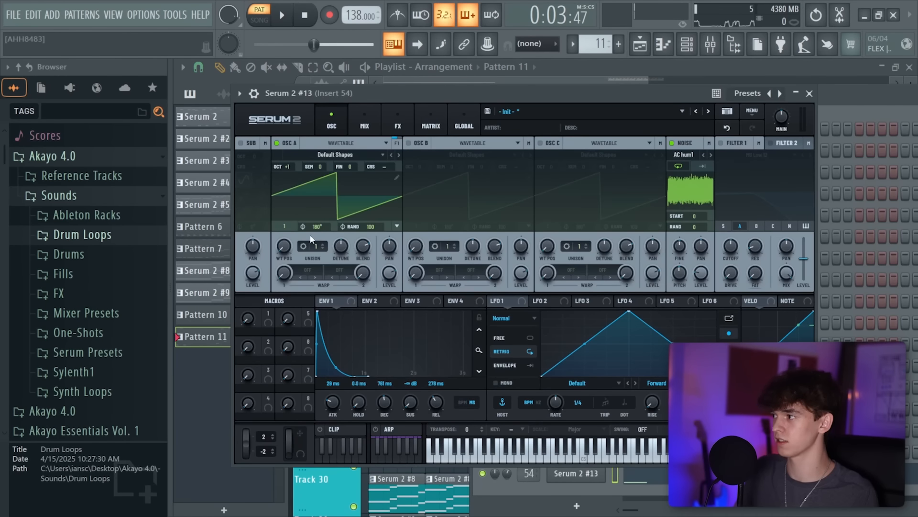
{"action": "right_click", "coordinate": [577, 486]}
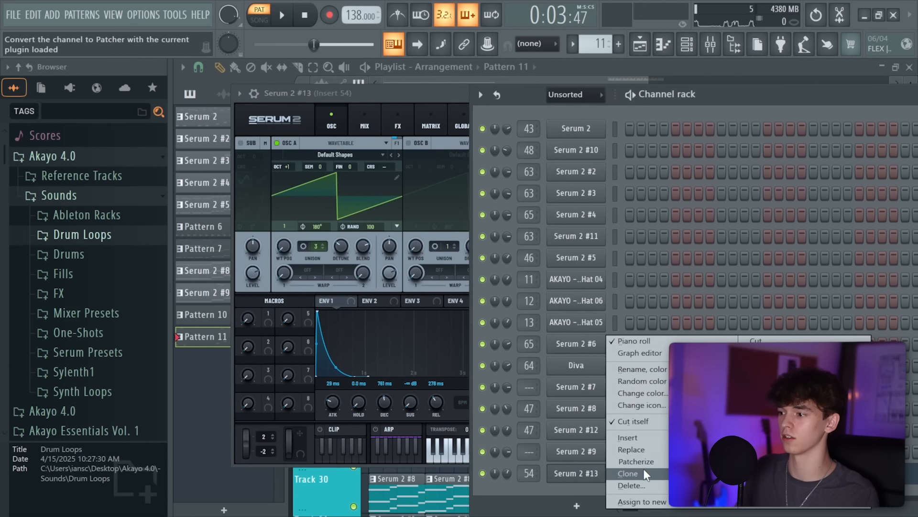
{"action": "left_click", "coordinate": [641, 478]}
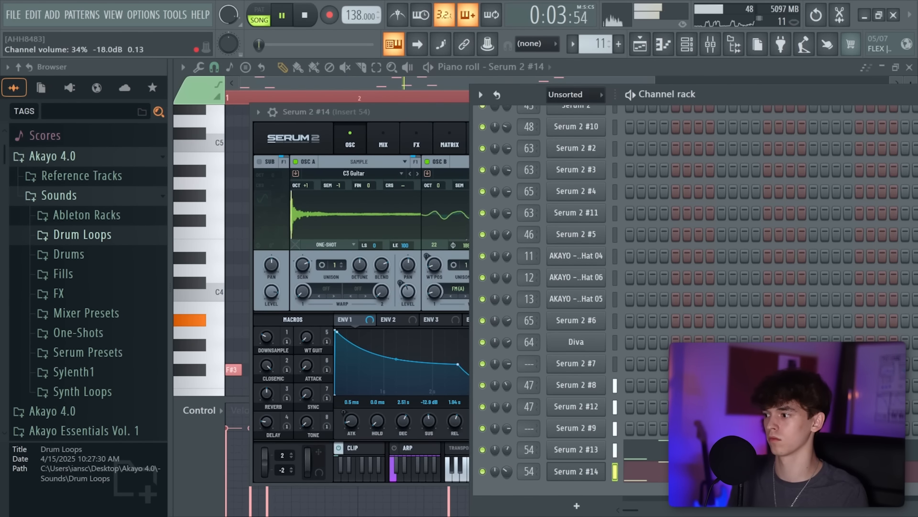
{"action": "left_click", "coordinate": [457, 81]}
{"action": "key", "text": "F5"}
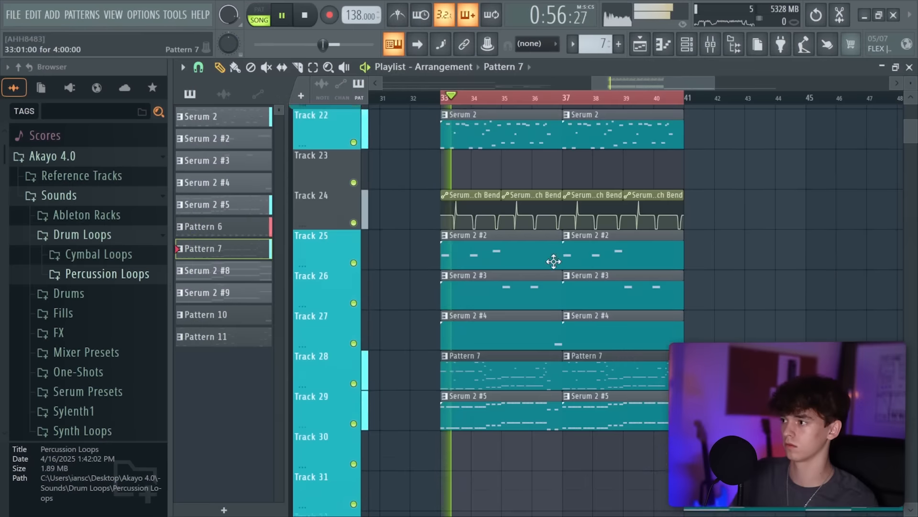
Step: Look over the synth and drum clips of the drop at bars 33 to 41 during playback
{"action": "scroll", "coordinate": [553, 261], "scroll_direction": "up", "scroll_amount": 3}
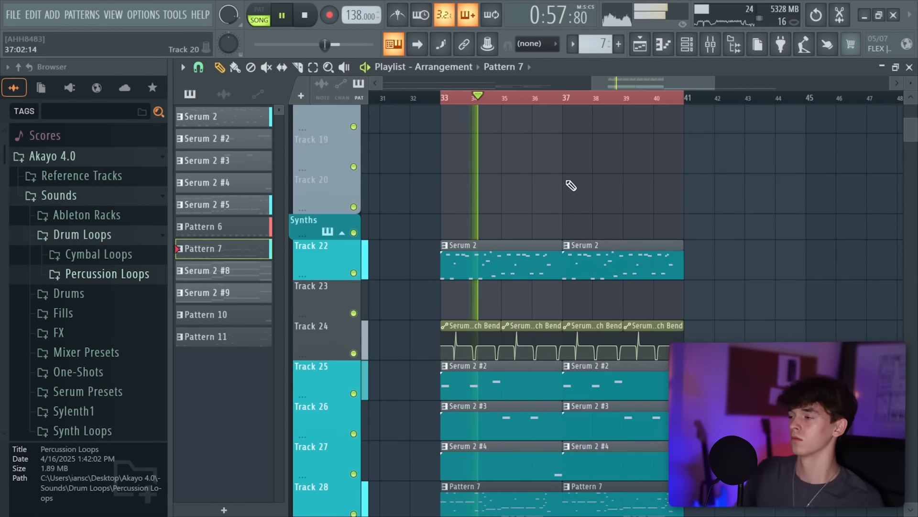
{"action": "scroll", "coordinate": [564, 194], "scroll_direction": "up", "scroll_amount": 10}
{"action": "scroll", "coordinate": [614, 228], "scroll_direction": "up", "scroll_amount": 6}
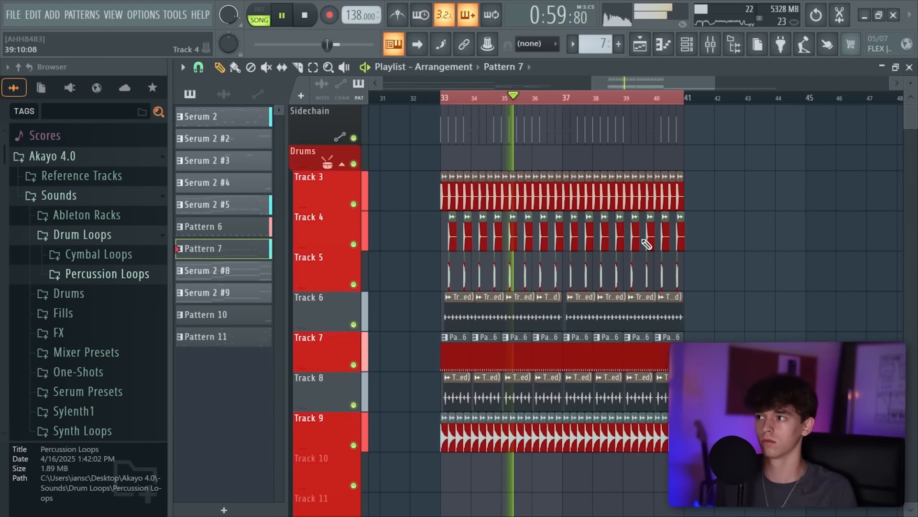
{"action": "scroll", "coordinate": [614, 229], "scroll_direction": "down", "scroll_amount": 3, "text": "ctrl"}
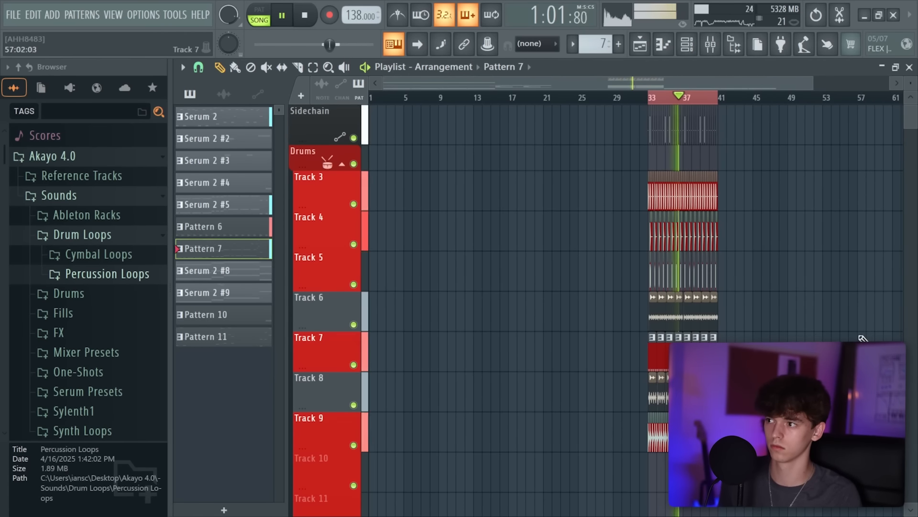
{"action": "scroll", "coordinate": [707, 242], "scroll_direction": "down", "scroll_amount": 15}
{"action": "scroll", "coordinate": [707, 242], "scroll_direction": "down", "scroll_amount": 3, "text": "ctrl"}
{"action": "key", "text": "space"}
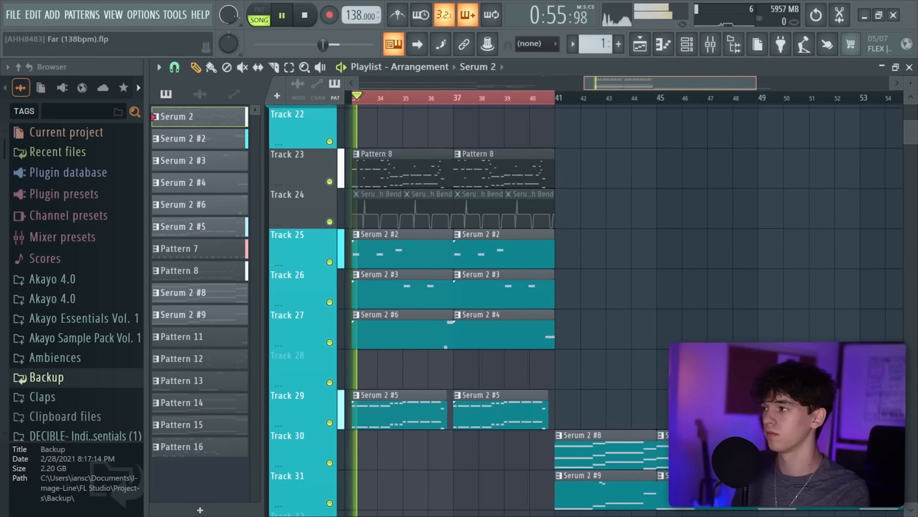
Step: Examine the Effects and Synths tracks before and within the drop while the Far (138bpm) project plays
{"action": "left_click", "coordinate": [472, 83]}
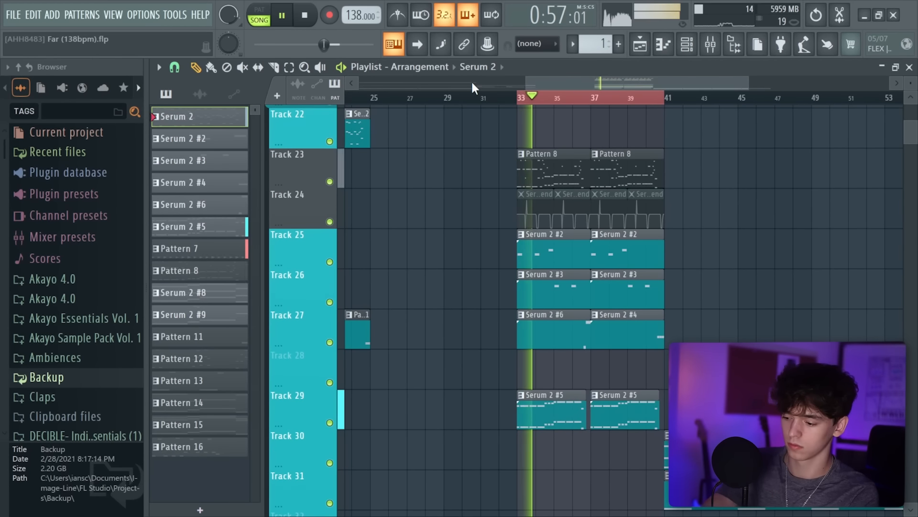
{"action": "left_click", "coordinate": [636, 81]}
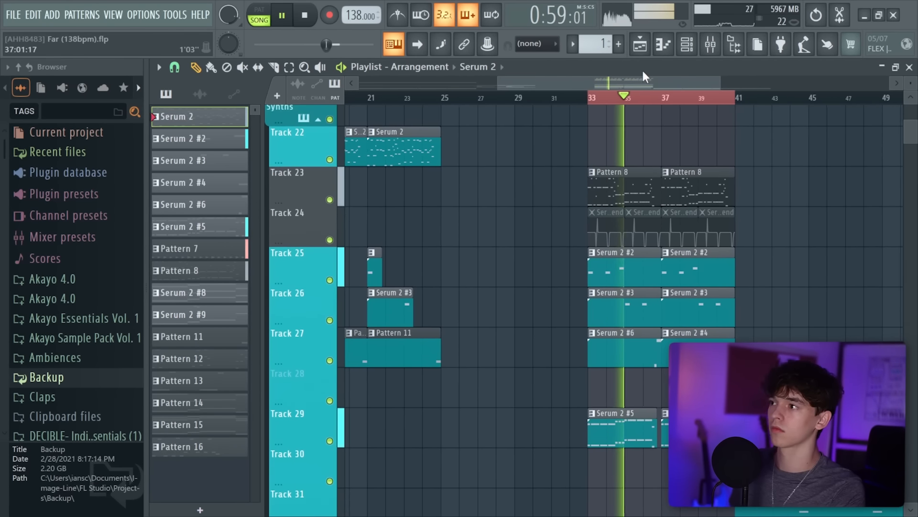
{"action": "scroll", "coordinate": [733, 303], "scroll_direction": "down", "scroll_amount": 3, "text": "ctrl"}
{"action": "scroll", "coordinate": [734, 304], "scroll_direction": "up", "scroll_amount": 6}
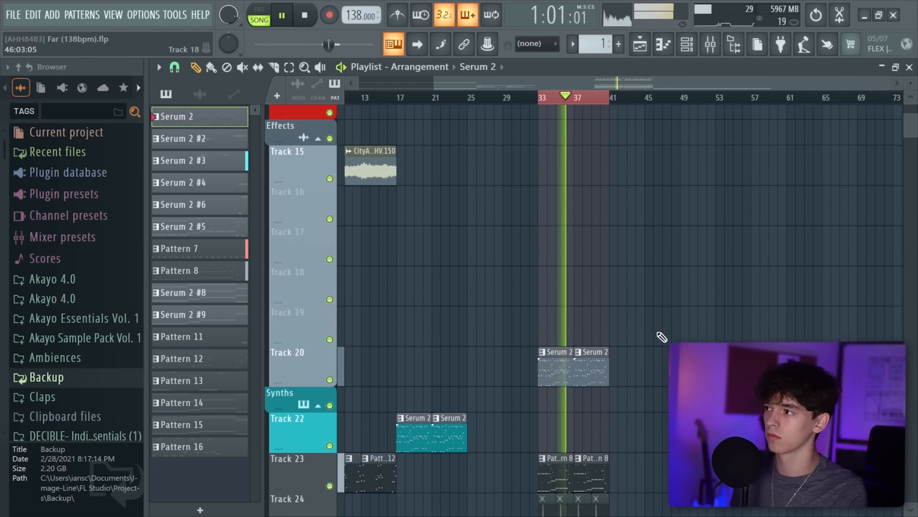
{"action": "scroll", "coordinate": [636, 296], "scroll_direction": "up", "scroll_amount": 1}
{"action": "key", "text": "space"}
{"action": "scroll", "coordinate": [506, 85], "scroll_direction": "up", "scroll_amount": 3}
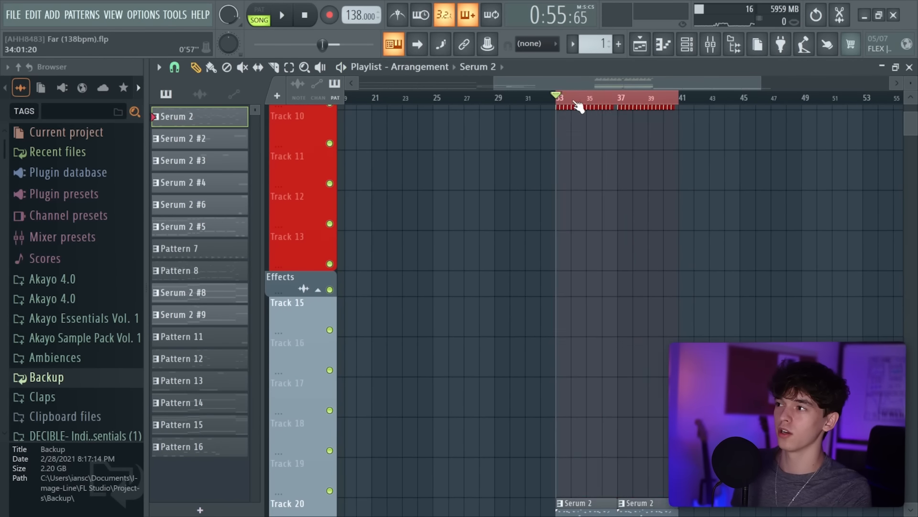
Step: Select bars 33 to 41 of the playlist and inspect the notes in the Serum 2 #6 piano roll
{"action": "left_click_drag", "start_coordinate": [679, 99], "coordinate": [669, 101]}
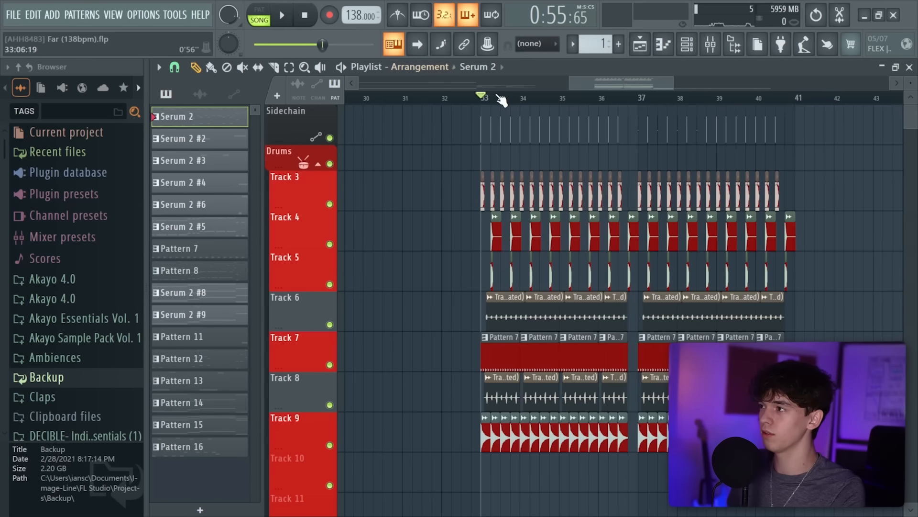
{"action": "left_click_drag", "start_coordinate": [498, 97], "coordinate": [772, 112]}
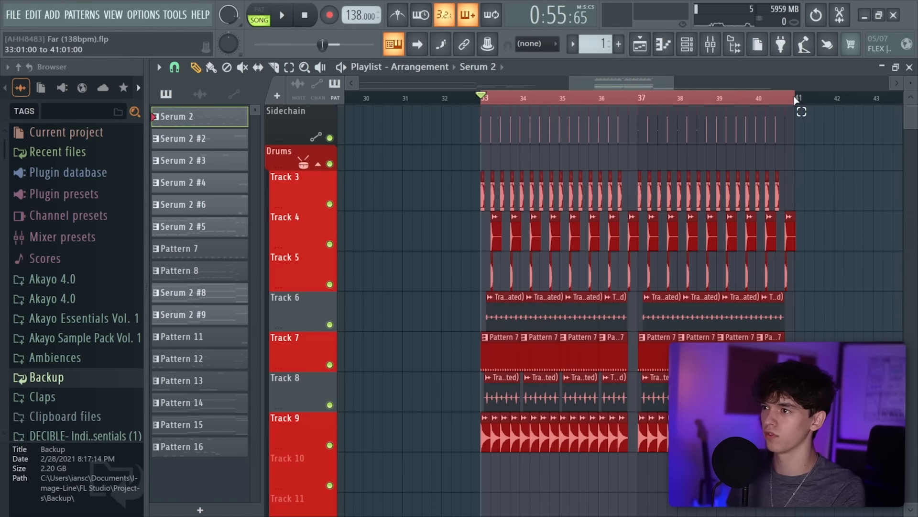
{"action": "scroll", "coordinate": [828, 324], "scroll_direction": "down", "scroll_amount": 8}
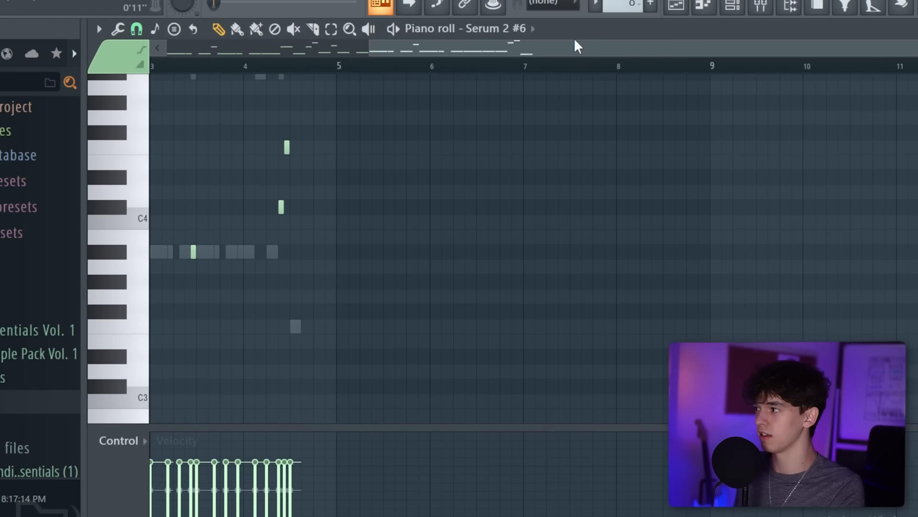
{"action": "left_click_drag", "start_coordinate": [574, 42], "coordinate": [371, 247]}
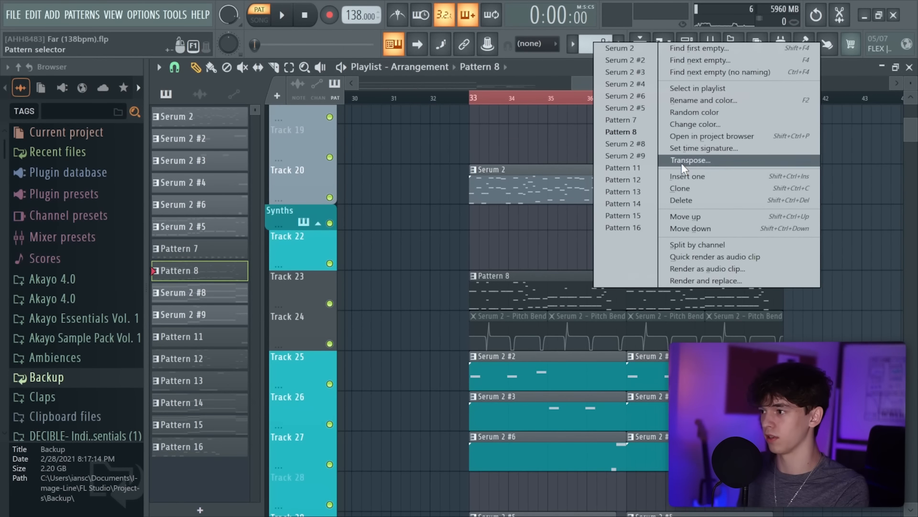
Step: Transpose the Serum 2 pattern, and transpose patterns Serum 2 #2, #3 and #4 together by -2 semitones
{"action": "left_click", "coordinate": [682, 161]}
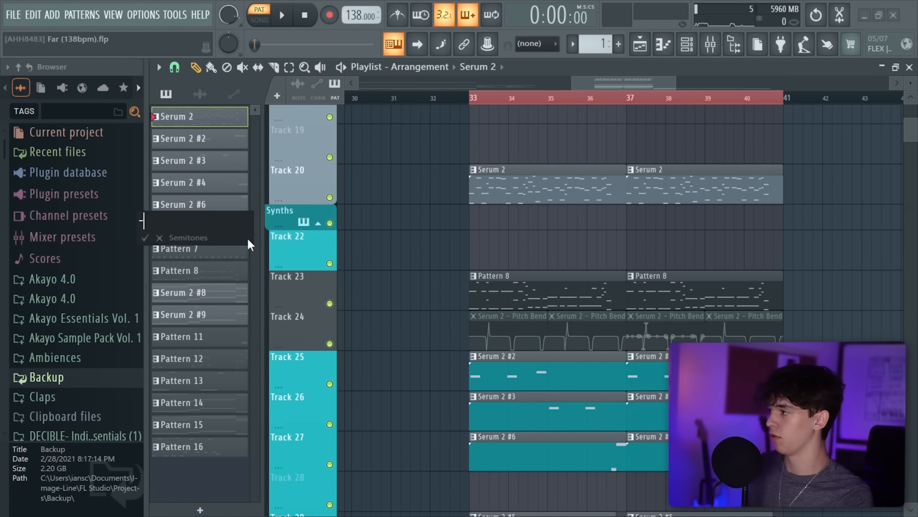
{"action": "key", "text": "Return"}
{"action": "right_click", "coordinate": [227, 186]}
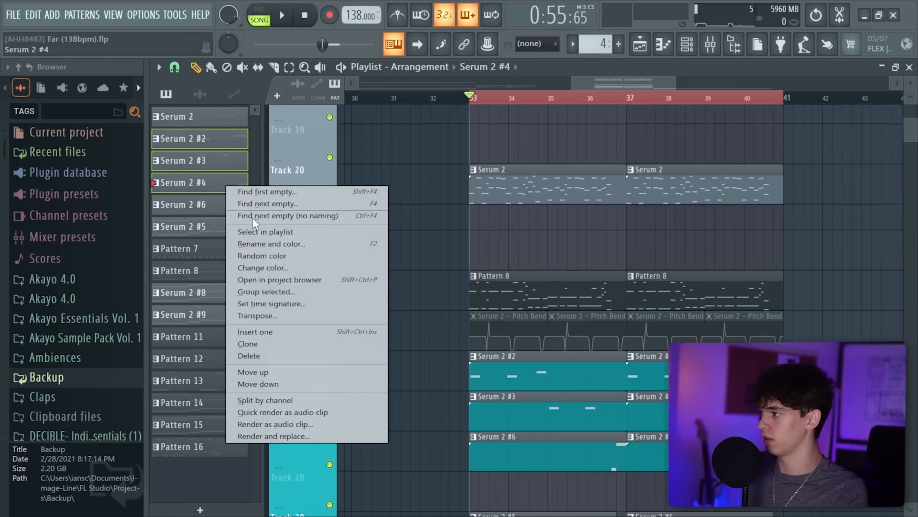
{"action": "left_click", "coordinate": [264, 316]}
{"action": "type", "text": "-2"}
{"action": "key", "text": "Return"}
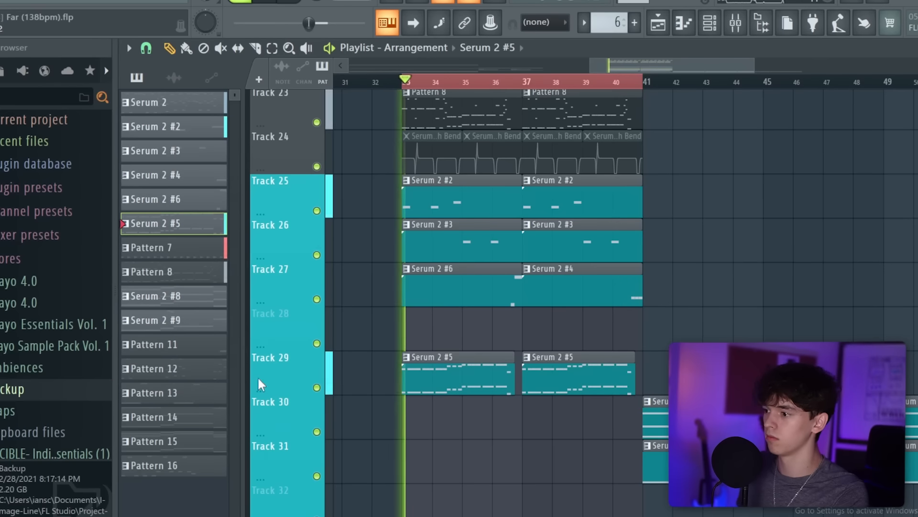
Step: Listen to the transposed drop from bar 33 and look over its synth and effects tracks
{"action": "scroll", "coordinate": [728, 262], "scroll_direction": "up", "scroll_amount": 2}
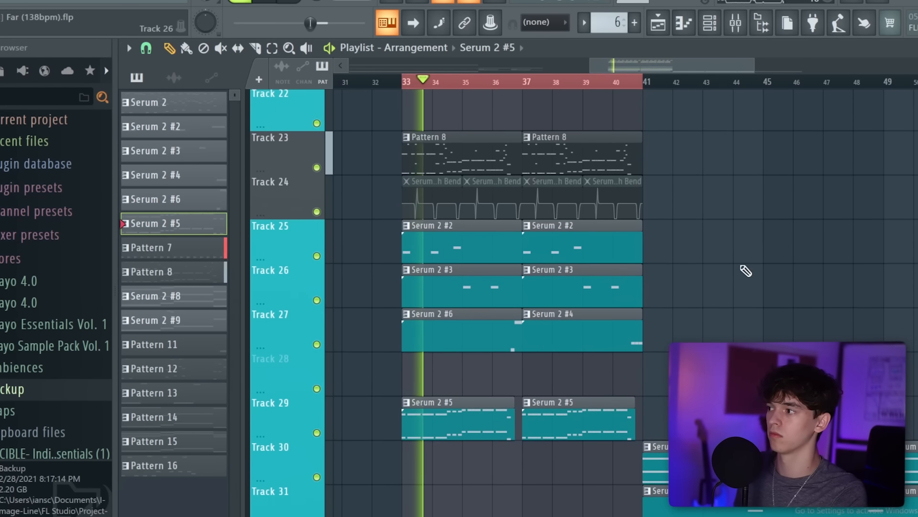
{"action": "scroll", "coordinate": [756, 223], "scroll_direction": "up", "scroll_amount": 2}
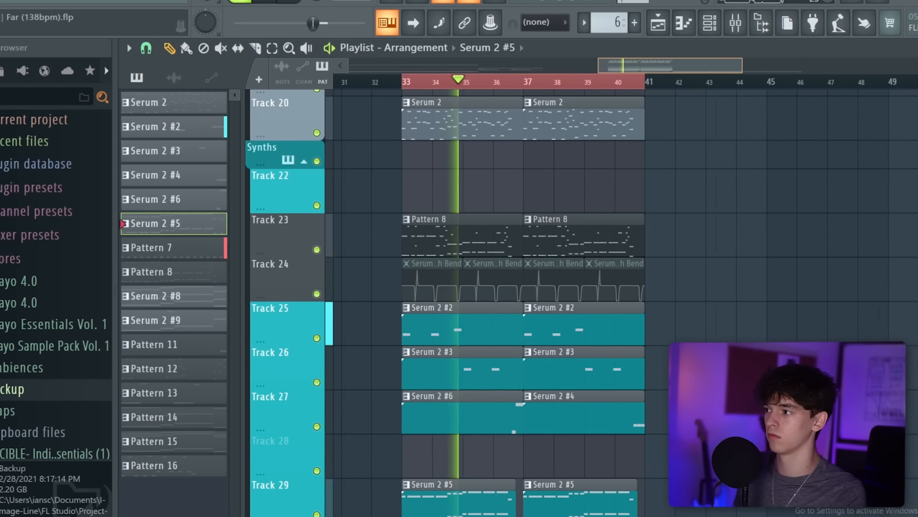
{"action": "scroll", "coordinate": [597, 72], "scroll_direction": "up", "scroll_amount": 2}
{"action": "left_click_drag", "start_coordinate": [760, 192], "coordinate": [799, 297]}
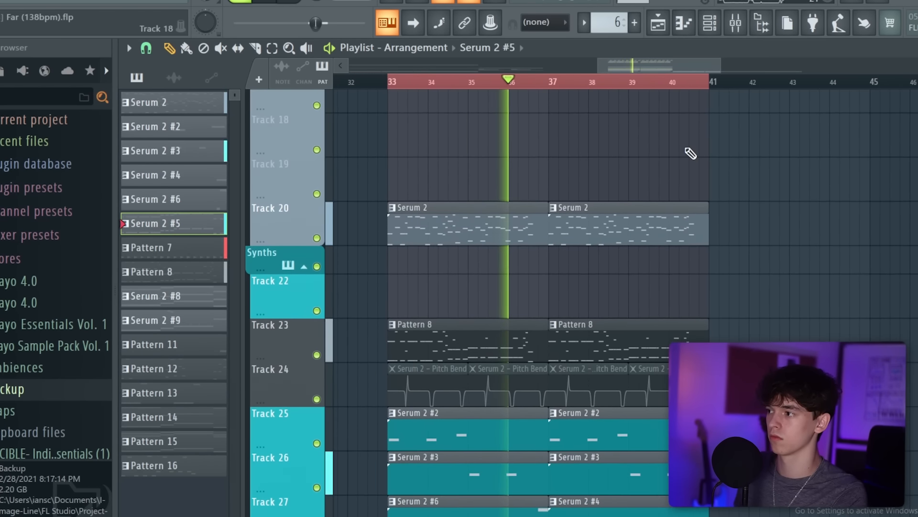
{"action": "left_click_drag", "start_coordinate": [814, 257], "coordinate": [816, 156]}
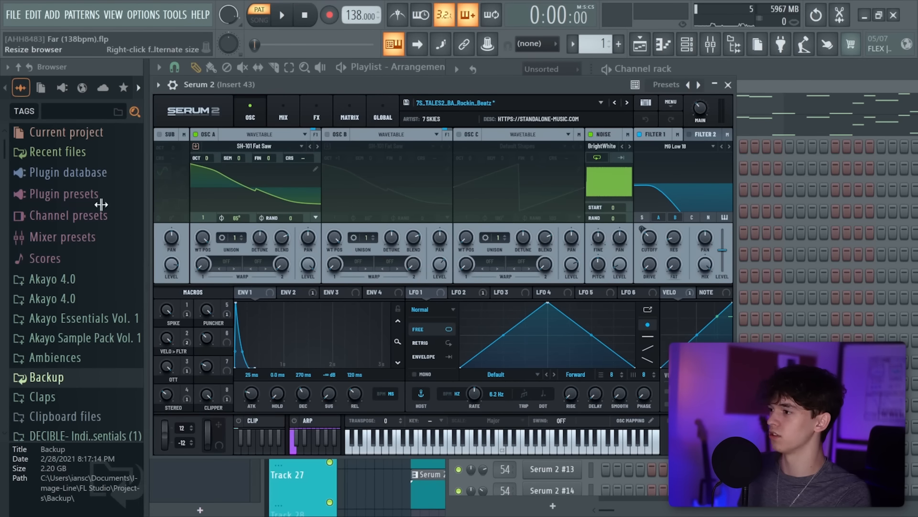
Step: Shrink the plugin window of the Serum 2 synth on Insert 43
{"action": "left_click_drag", "start_coordinate": [734, 454], "coordinate": [657, 396]}
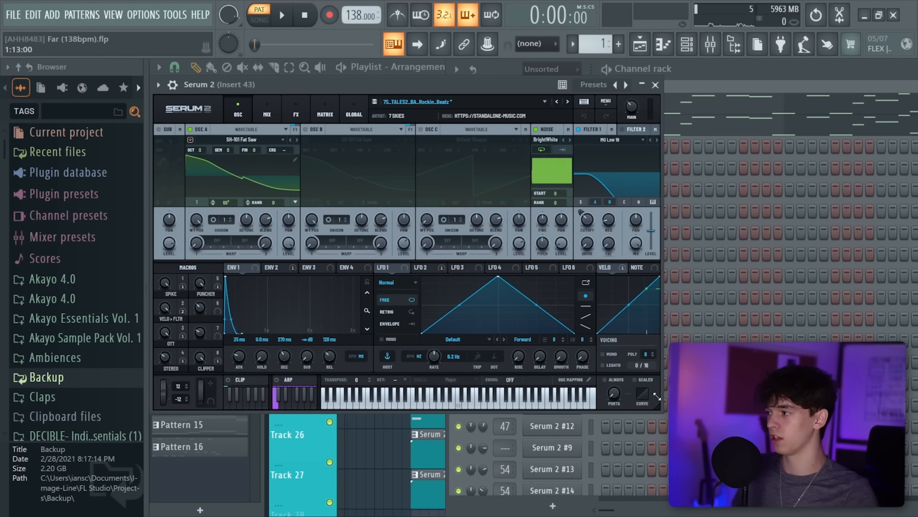
Step: Set Envelope 1 of the Serum 2 synth on Insert 43 to 0.0 dB sustain and 22 ms release, shorten its attack and audition it
{"action": "left_click_drag", "start_coordinate": [328, 356], "coordinate": [328, 366]}
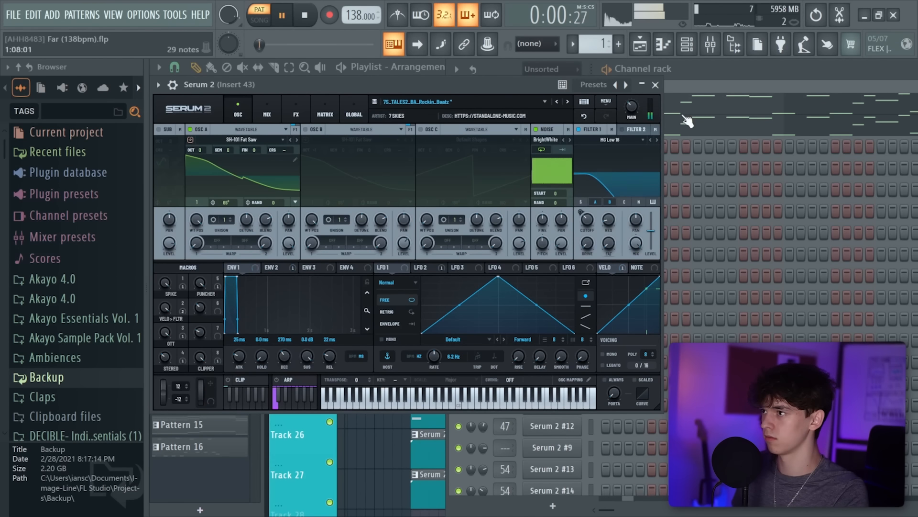
{"action": "left_click", "coordinate": [687, 120]}
{"action": "left_click", "coordinate": [238, 355]}
{"action": "left_click_drag", "start_coordinate": [239, 357], "coordinate": [238, 363]}
{"action": "key", "text": "space"}
Step: Load a saved effects chain with Saturn 2, parametric EQ, OTT and delays onto mixer track Insert 43, play it and open its OTT
{"action": "key", "text": "F9"}
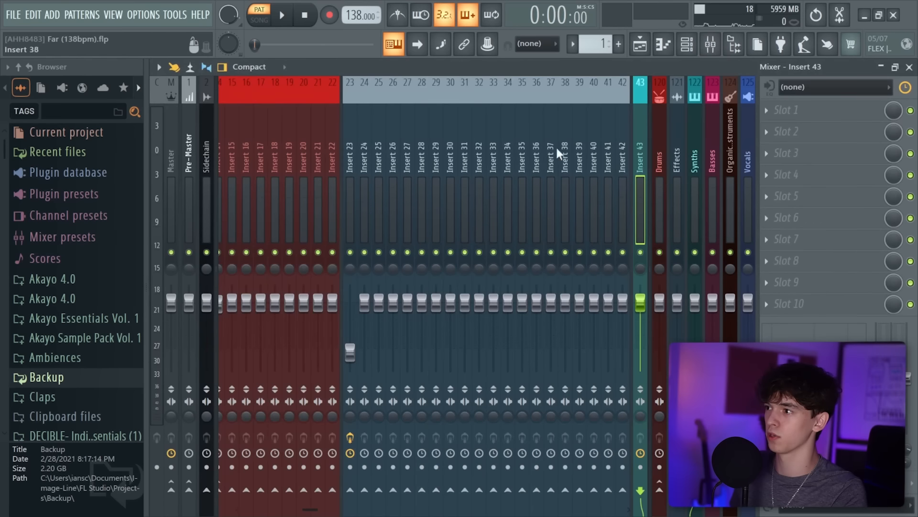
{"action": "right_click", "coordinate": [440, 141]}
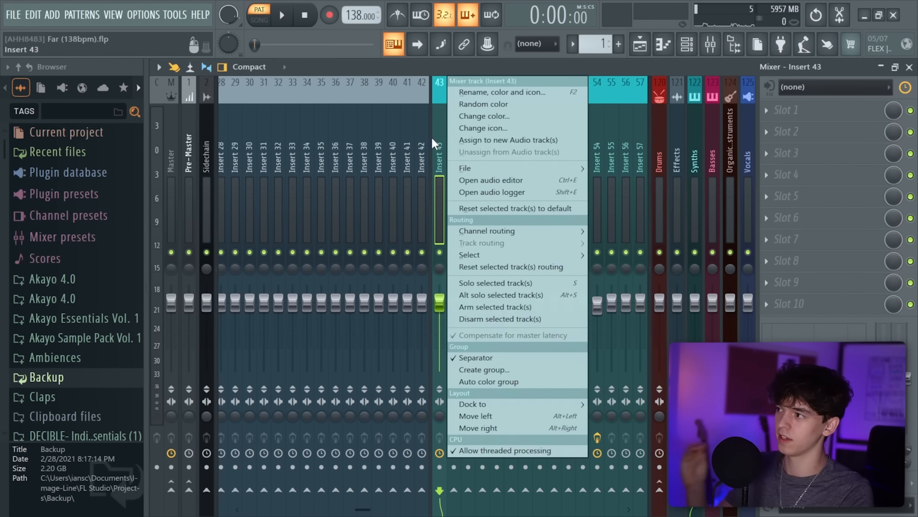
{"action": "mouse_move", "coordinate": [451, 168]}
{"action": "mouse_move", "coordinate": [622, 83]}
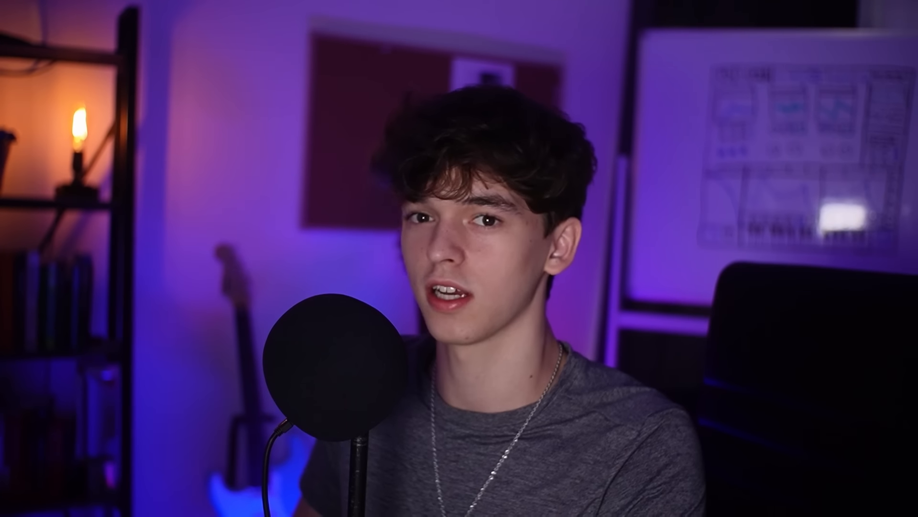
{"action": "key", "text": "space"}
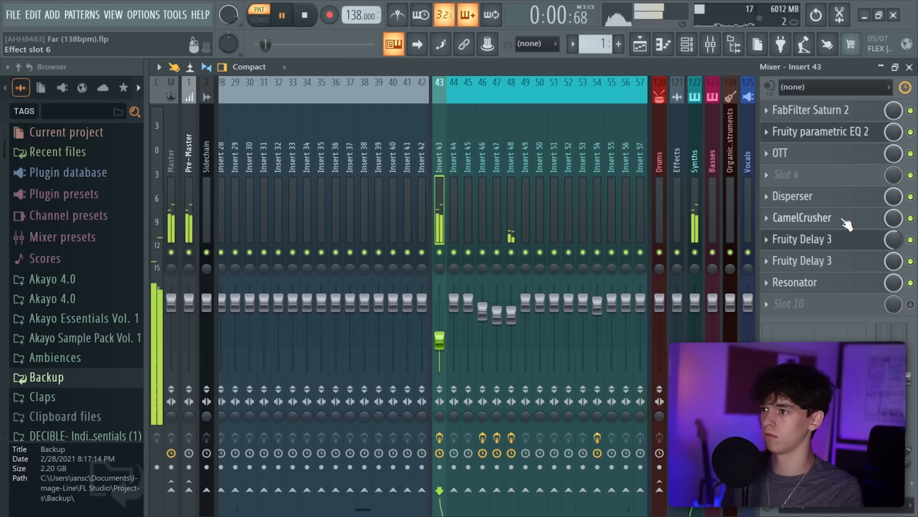
{"action": "left_click", "coordinate": [784, 153]}
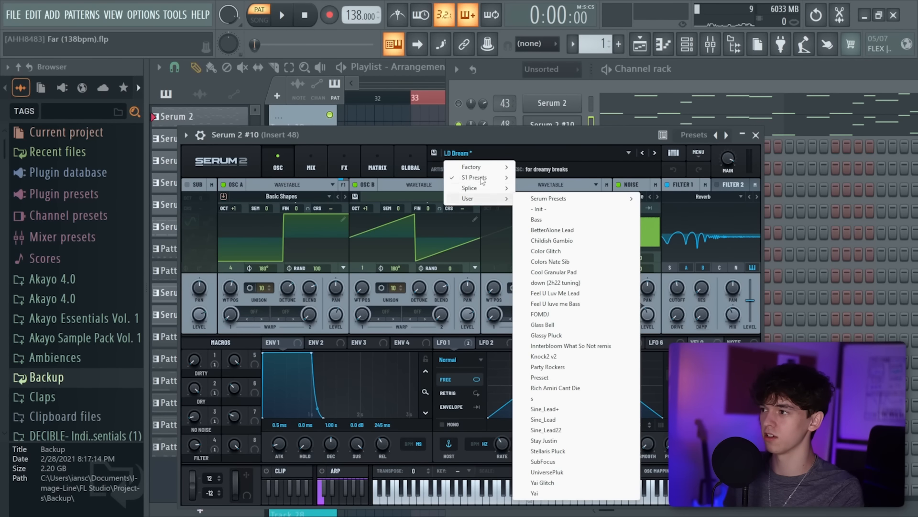
{"action": "mouse_move", "coordinate": [494, 179]}
{"action": "mouse_move", "coordinate": [536, 303]}
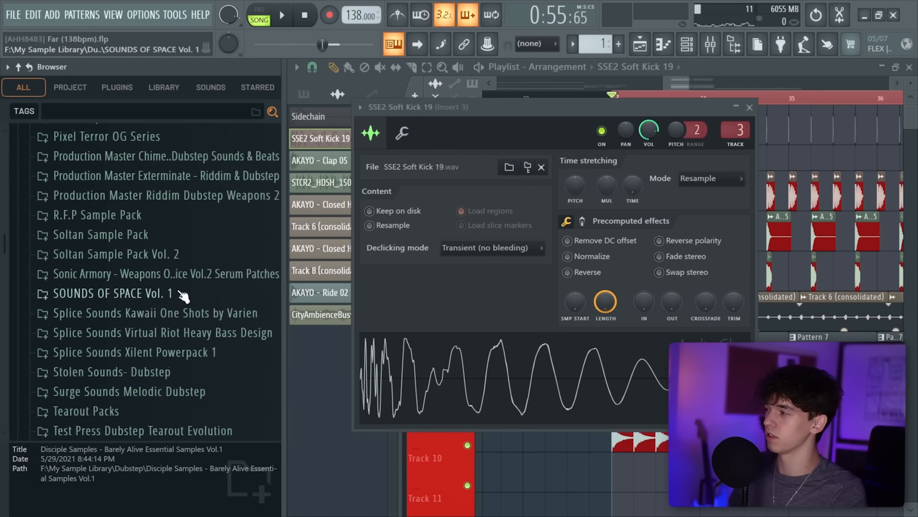
Step: Audition kicks from the Moonboy sample pack and replace SSE2 Soft Kick 19 with MOONBOY - Hard Kick 6
{"action": "scroll", "coordinate": [183, 296], "scroll_direction": "down", "scroll_amount": 1}
{"action": "scroll", "coordinate": [241, 268], "scroll_direction": "down", "scroll_amount": 4}
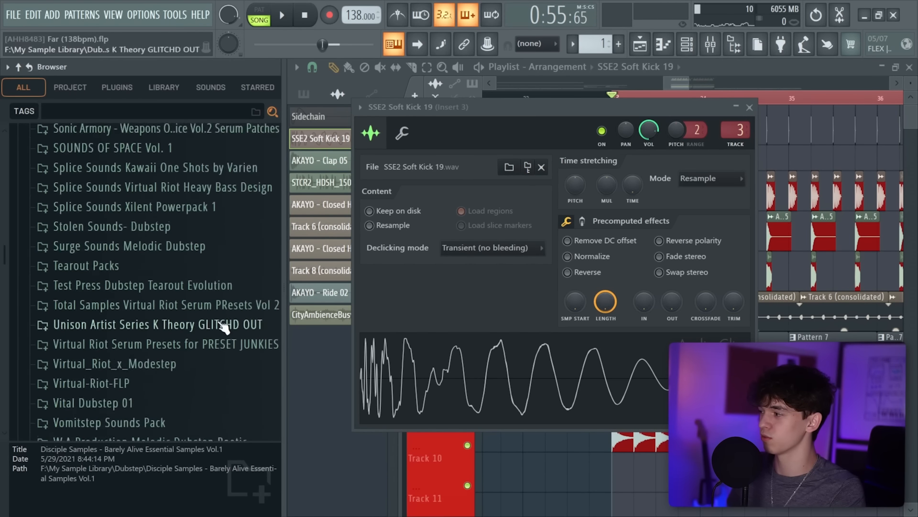
{"action": "scroll", "coordinate": [234, 273], "scroll_direction": "up", "scroll_amount": 9}
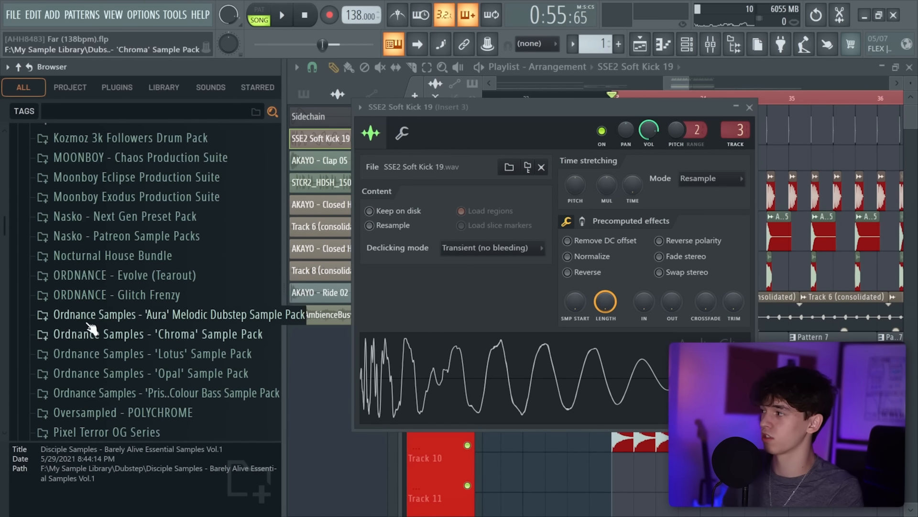
{"action": "left_click", "coordinate": [163, 343]}
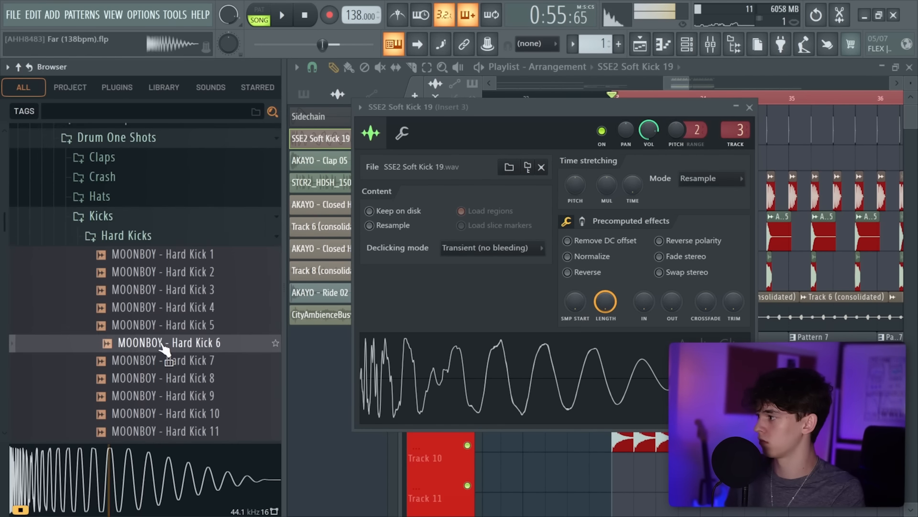
{"action": "left_click_drag", "start_coordinate": [148, 362], "coordinate": [306, 249]}
Step: Listen to the drop from bar 33 with the new kick and look over its playlist tracks
{"action": "key", "text": "space"}
{"action": "key", "text": "F9"}
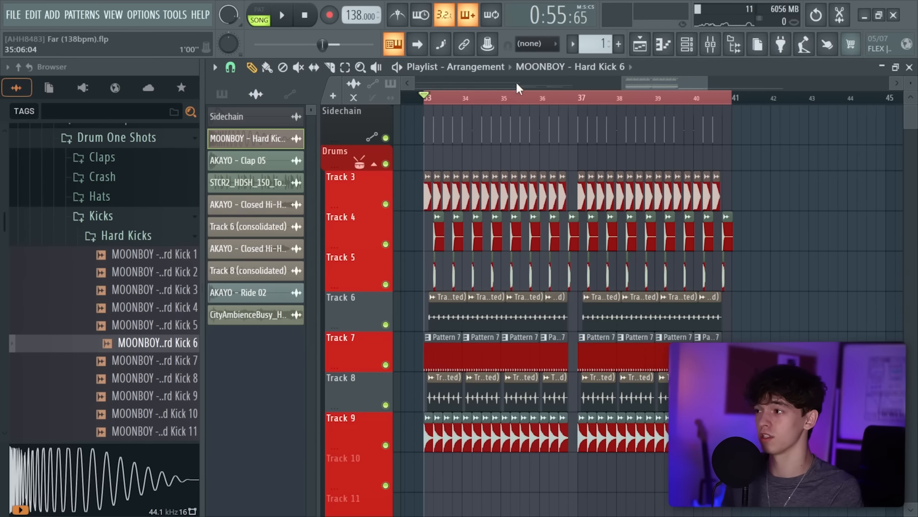
{"action": "left_click_drag", "start_coordinate": [518, 87], "coordinate": [410, 88]}
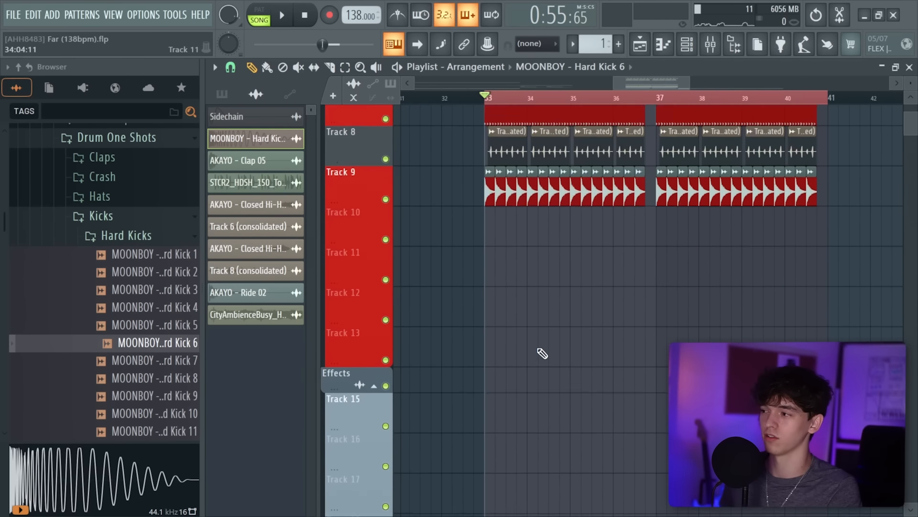
{"action": "scroll", "coordinate": [545, 354], "scroll_direction": "down", "scroll_amount": 6}
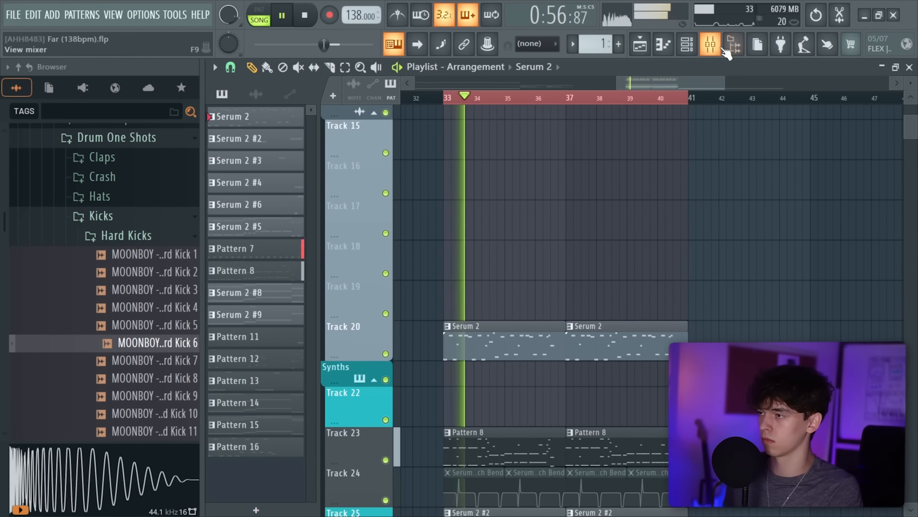
{"action": "key", "text": "alt+F8"}
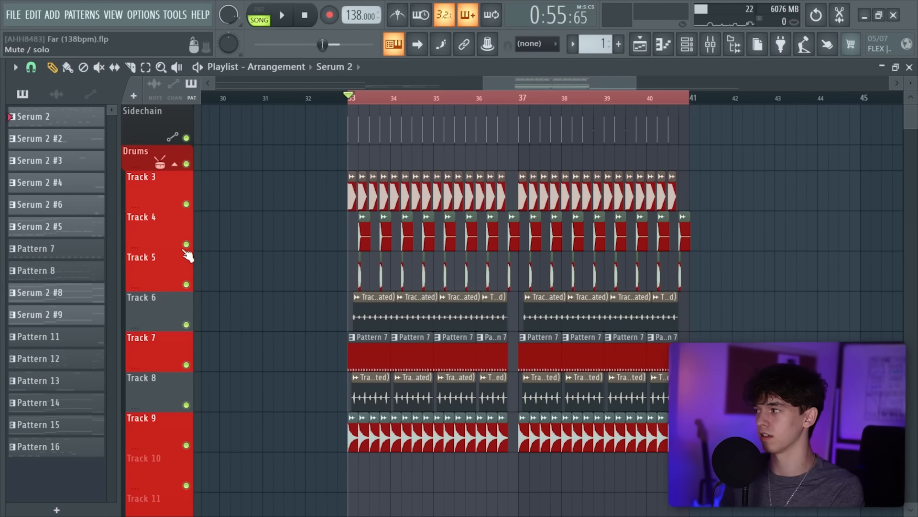
Step: Solo Track 4, then add OTT in slot 3 and a ValhallaVintageVerb reverb to mixer track Insert 6
{"action": "right_click", "coordinate": [186, 245]}
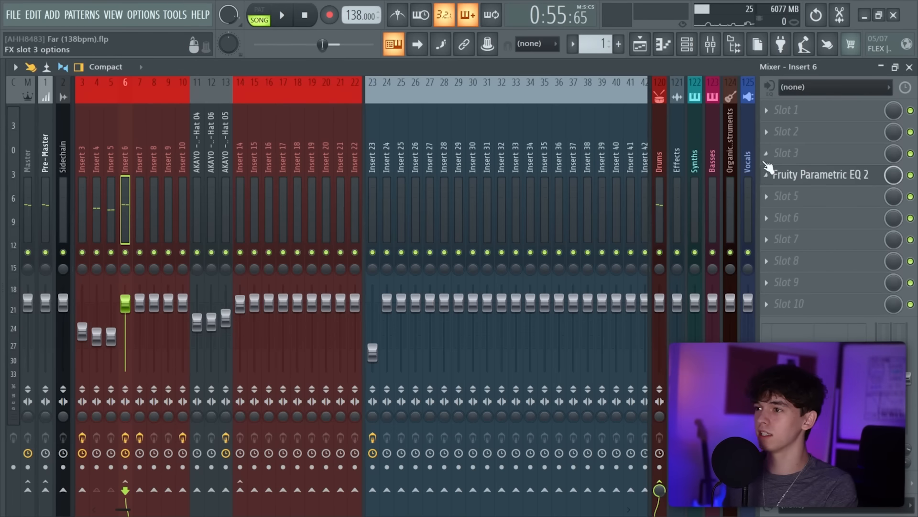
{"action": "left_click", "coordinate": [766, 153]}
{"action": "left_click", "coordinate": [450, 179]}
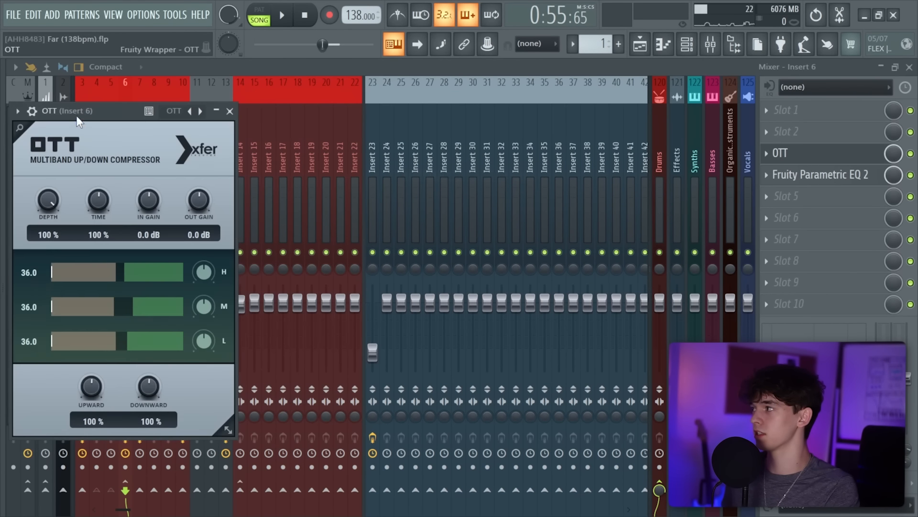
{"action": "left_click", "coordinate": [869, 206]}
{"action": "left_click", "coordinate": [376, 23]}
{"action": "type", "text": "va"}
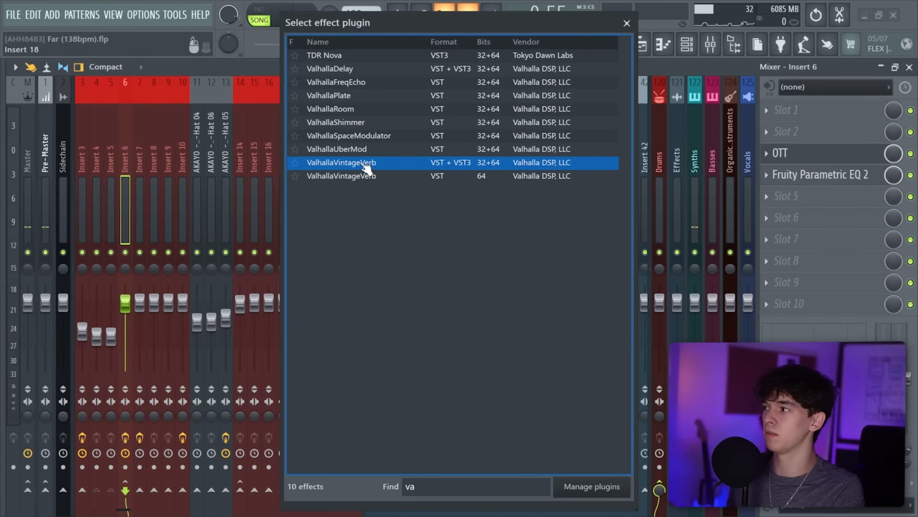
{"action": "double_click", "coordinate": [367, 163]}
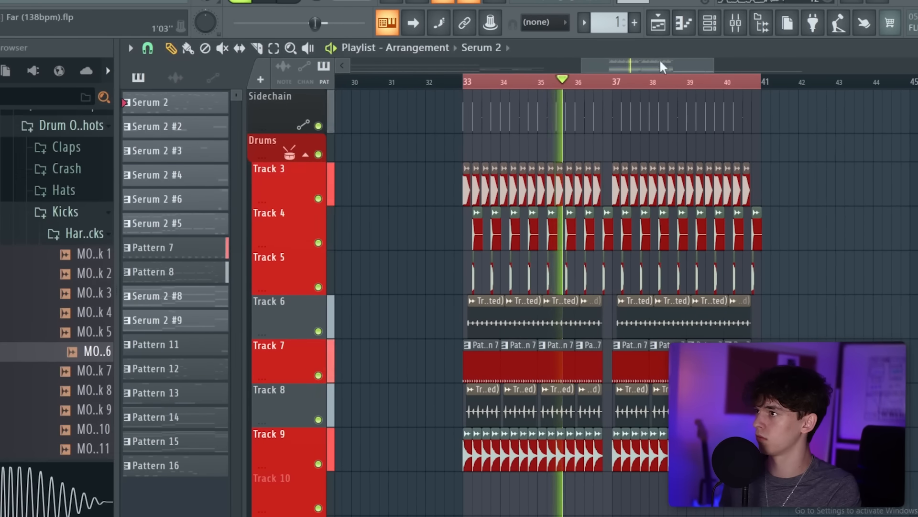
{"action": "left_click", "coordinate": [737, 25]}
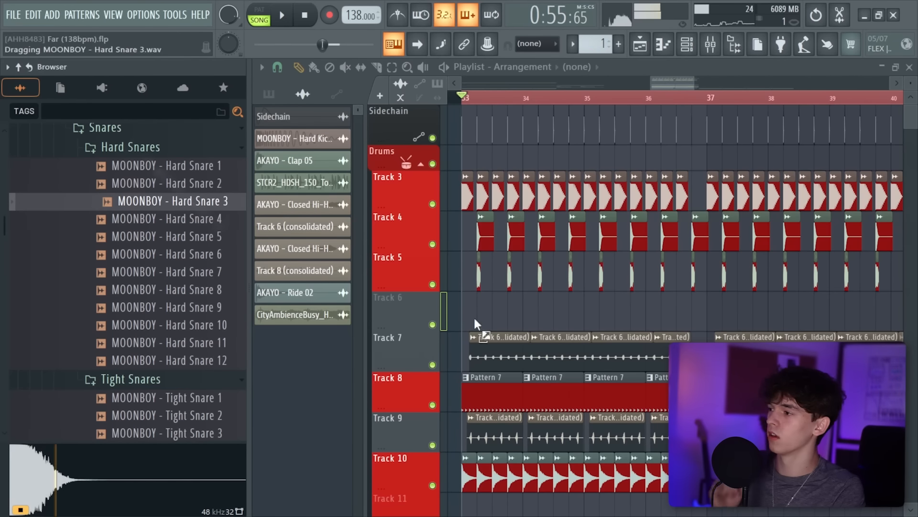
Step: Place MOONBOY - Hard Snare 3 hits along Track 6 from bar 33 and raise the high-pass frequency in the parametric EQ on Insert 8
{"action": "left_click_drag", "start_coordinate": [478, 322], "coordinate": [495, 314]}
{"action": "left_click", "coordinate": [546, 314]}
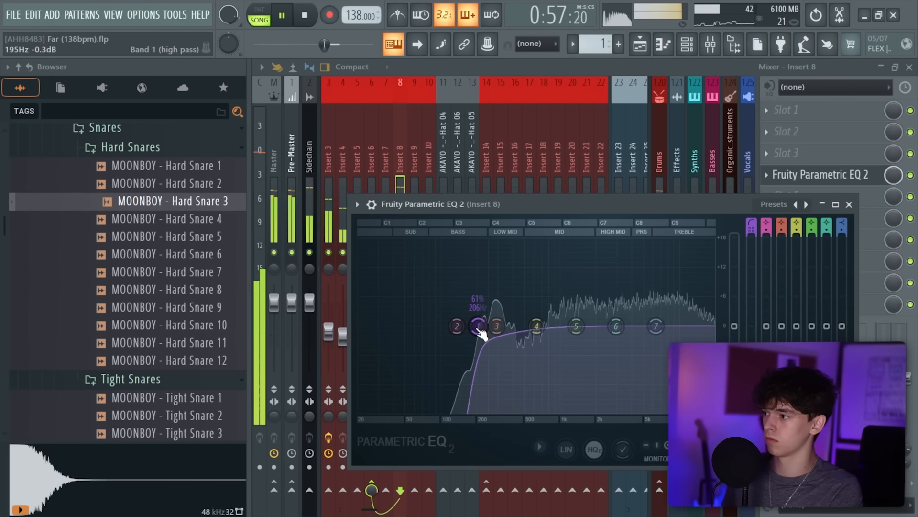
{"action": "left_click_drag", "start_coordinate": [479, 327], "coordinate": [514, 326]}
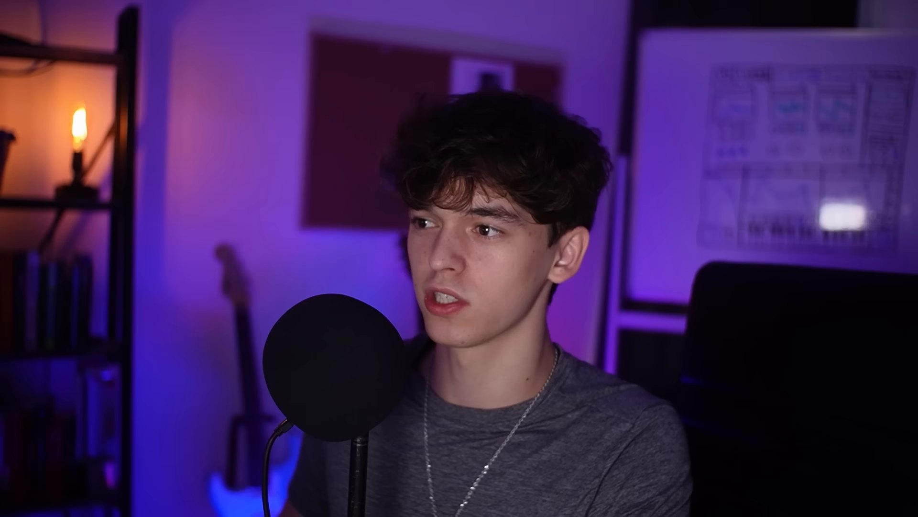
Step: Listen to bars 33 to 41 of the drop with the layered snare and review the drum tracks
{"action": "left_click_drag", "start_coordinate": [778, 299], "coordinate": [782, 290]}
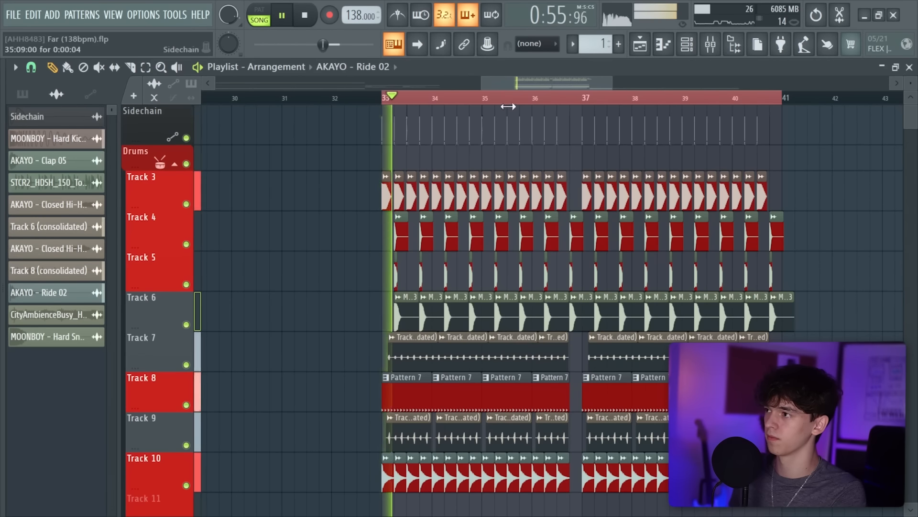
{"action": "scroll", "coordinate": [708, 239], "scroll_direction": "down", "scroll_amount": 3}
{"action": "scroll", "coordinate": [712, 249], "scroll_direction": "down", "scroll_amount": 2}
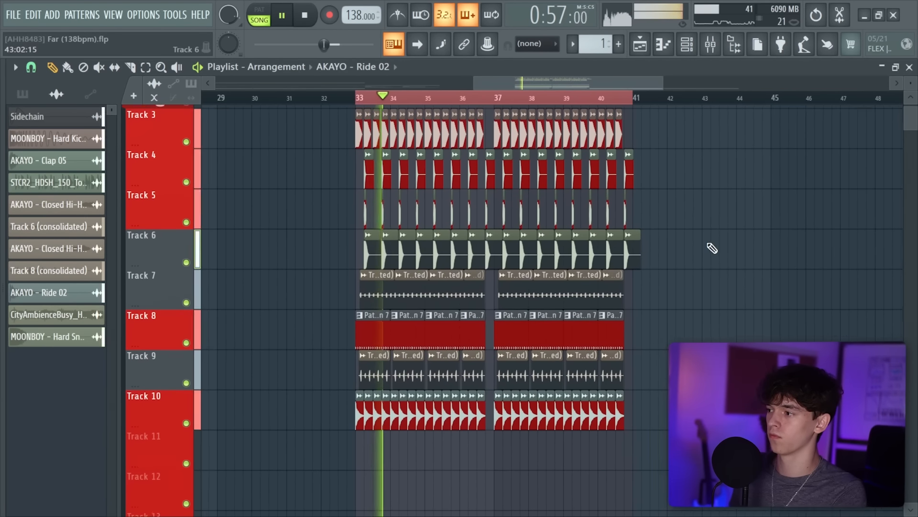
{"action": "right_click", "coordinate": [2, 276]}
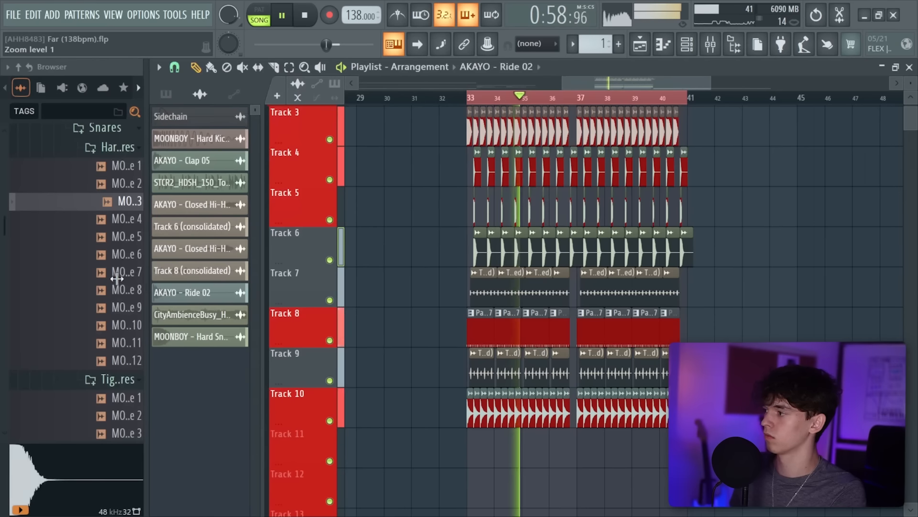
{"action": "scroll", "coordinate": [145, 280], "scroll_direction": "up", "scroll_amount": 2}
{"action": "scroll", "coordinate": [589, 404], "scroll_direction": "right", "scroll_amount": 2}
{"action": "scroll", "coordinate": [740, 306], "scroll_direction": "down", "scroll_amount": 2}
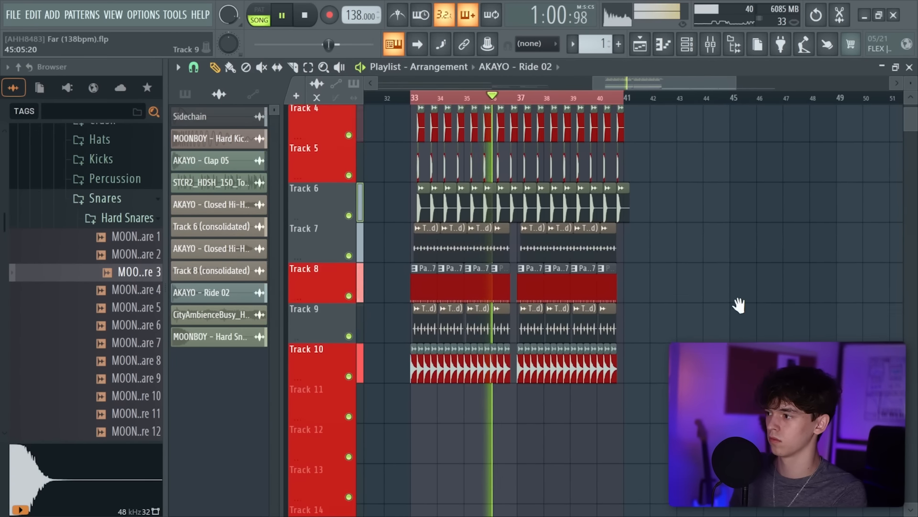
{"action": "scroll", "coordinate": [775, 340], "scroll_direction": "down", "scroll_amount": 2}
{"action": "key", "text": "space"}
Step: Clear the Pattern 8 clips from Track 24 and load the AKAYO - Bass 'Seth Pluck' preset in a new Serum 2 channel
{"action": "scroll", "coordinate": [510, 330], "scroll_direction": "down", "scroll_amount": 8}
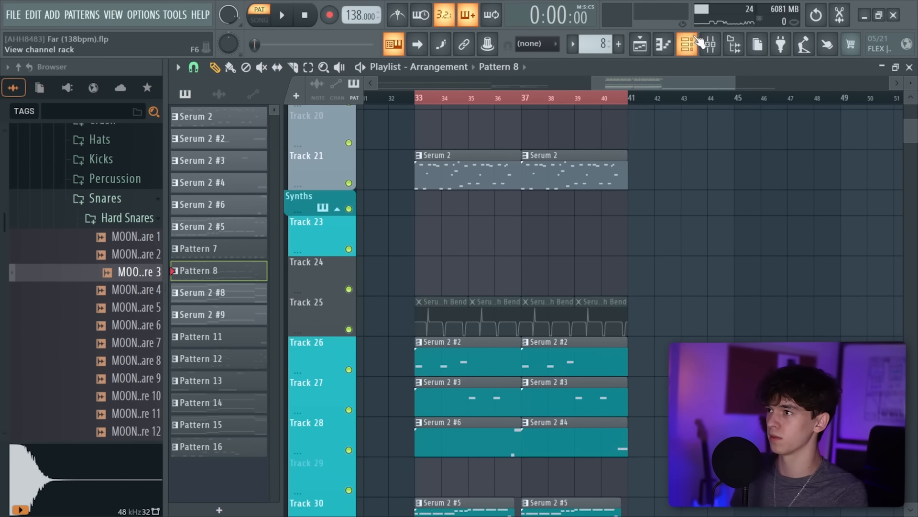
{"action": "left_click", "coordinate": [699, 43]}
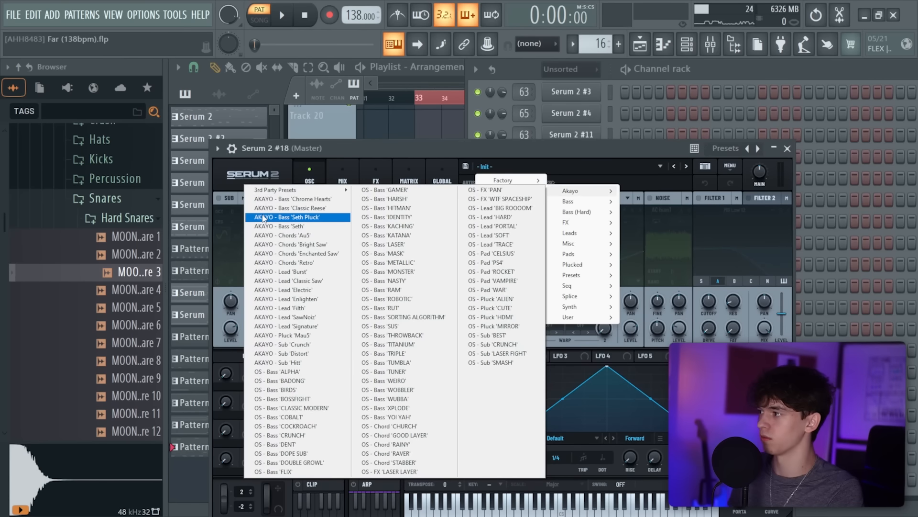
{"action": "left_click", "coordinate": [287, 217]}
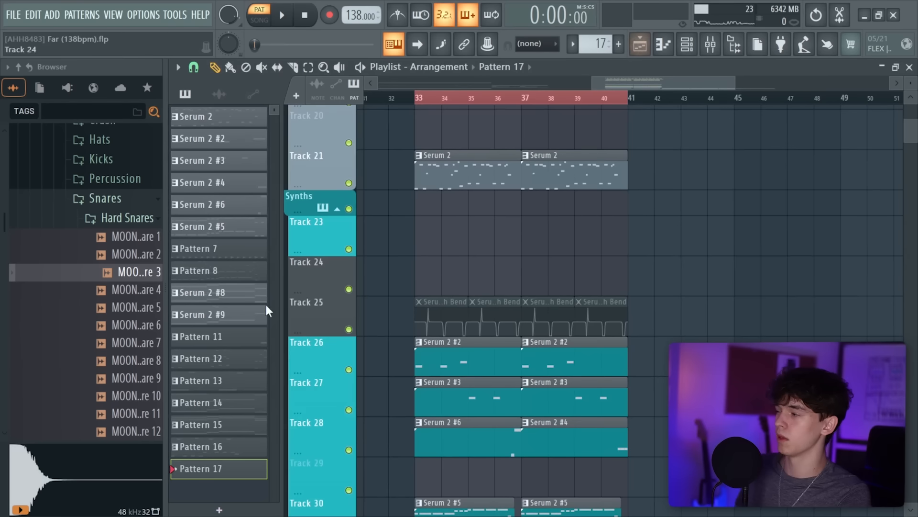
Step: Write a run of eight E5 notes followed by three G#5 notes for Serum 2 #18 in Pattern 17 and duplicate the phrase
{"action": "left_click", "coordinate": [663, 44]}
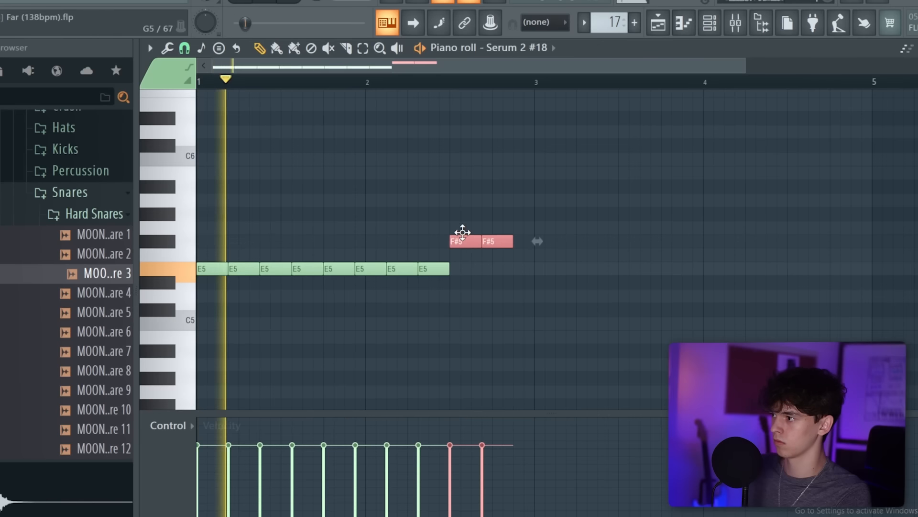
{"action": "left_click", "coordinate": [552, 233]}
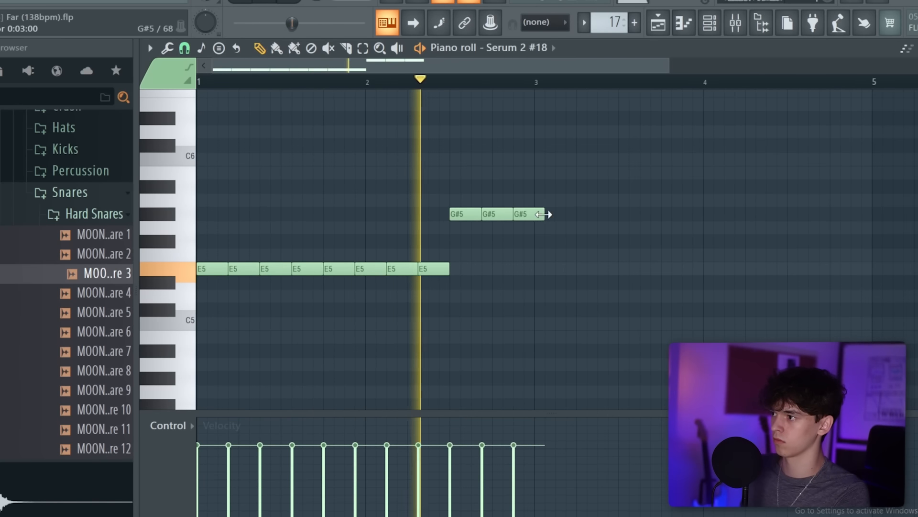
{"action": "key", "text": "ctrl+b"}
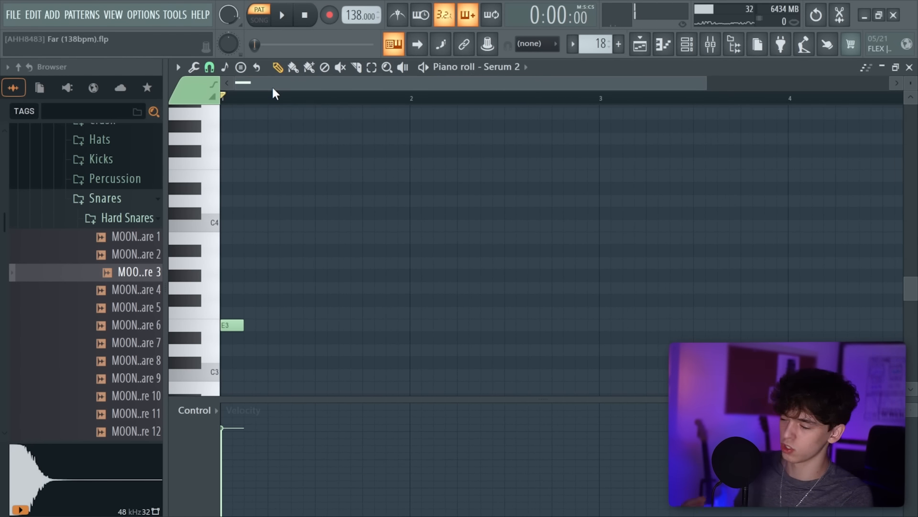
Step: Write a syncopated Serum 2 melody in Pattern 18 using E3, A#4, B4 and F#5, moving the low notes to G#3 in the second bar
{"action": "scroll", "coordinate": [320, 234], "scroll_direction": "up", "scroll_amount": 2}
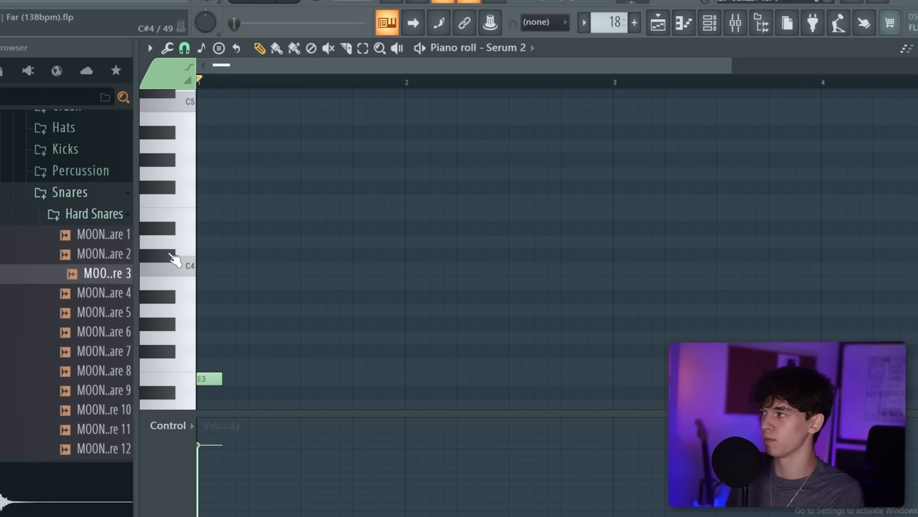
{"action": "key", "text": "space"}
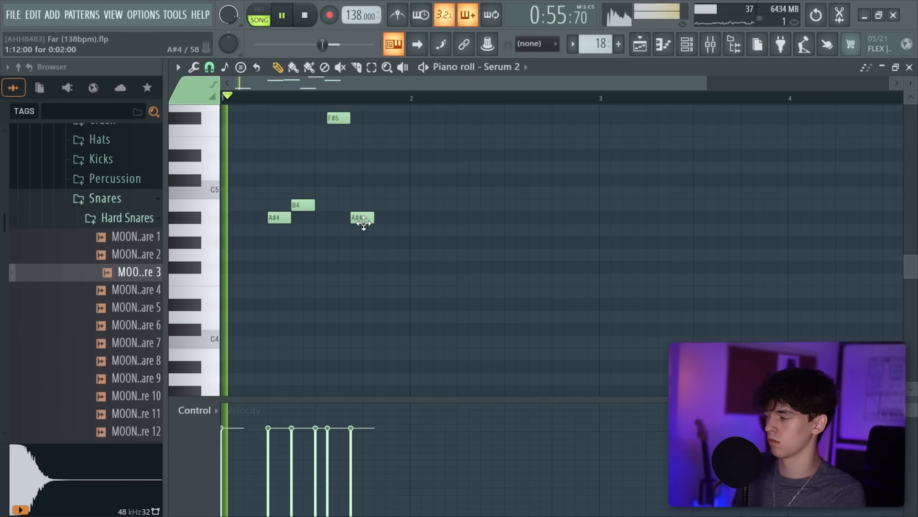
{"action": "scroll", "coordinate": [378, 282], "scroll_direction": "down", "scroll_amount": 4}
{"action": "left_click", "coordinate": [381, 329]}
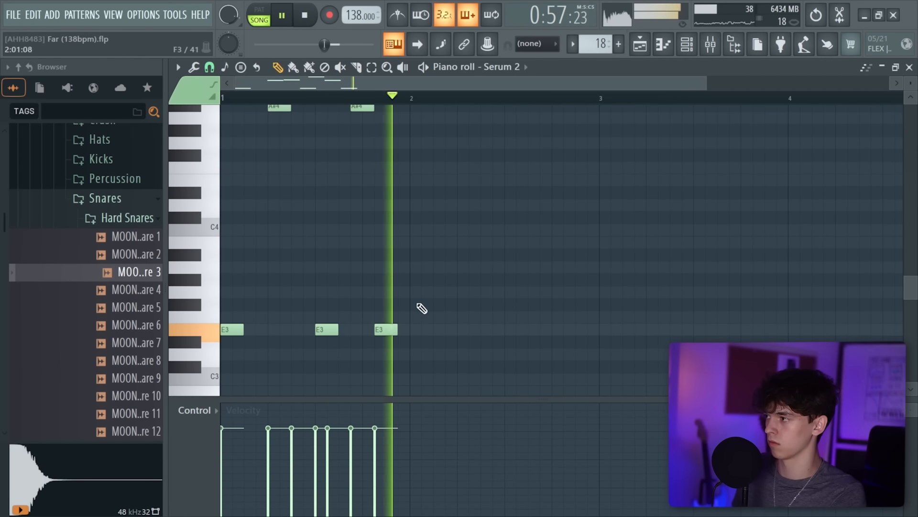
{"action": "left_click", "coordinate": [474, 285]}
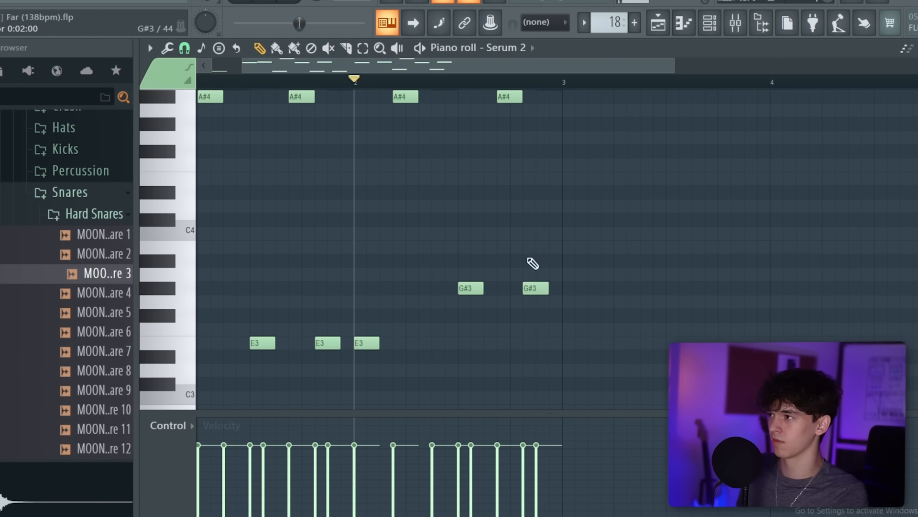
{"action": "scroll", "coordinate": [533, 263], "scroll_direction": "down", "scroll_amount": 2}
{"action": "scroll", "coordinate": [533, 354], "scroll_direction": "up", "scroll_amount": 5}
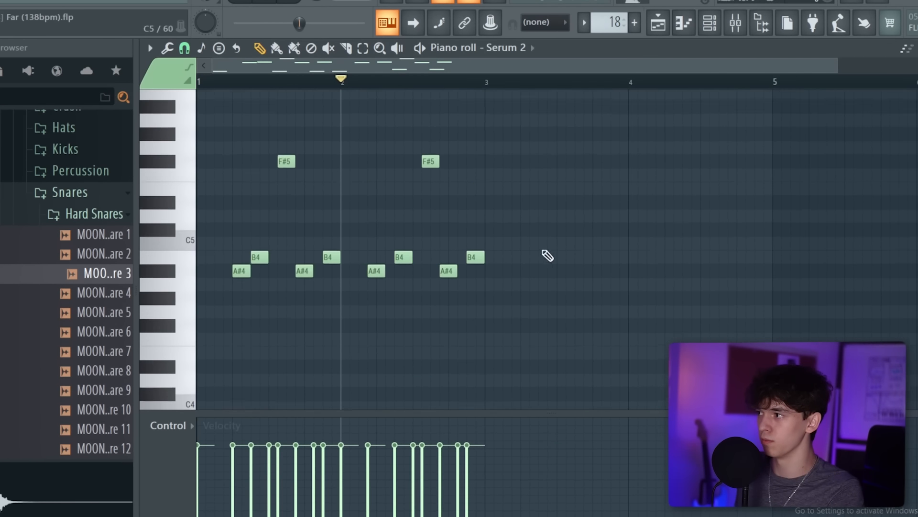
Step: Extend the Pattern 18 melody to four bars with F#3 low notes in bars 3 and 4, and copy it to Serum 2 #10
{"action": "key", "text": "ctrl+a"}
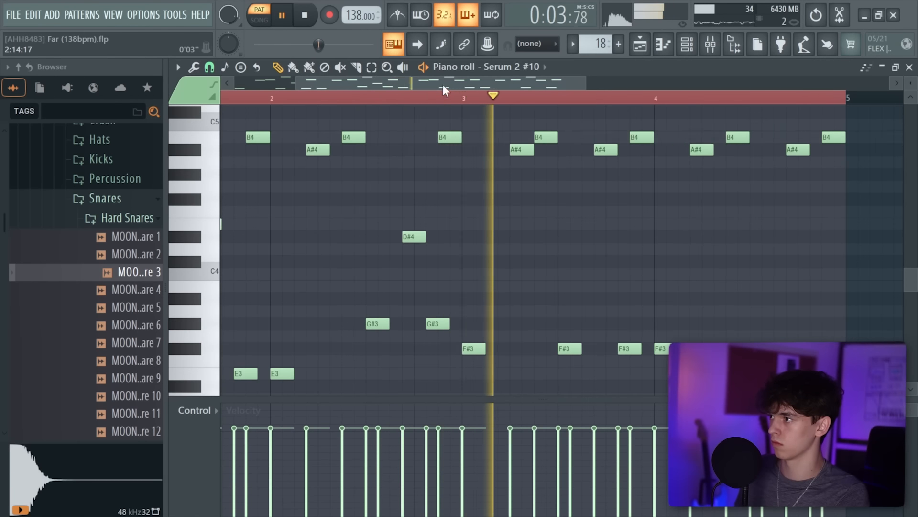
{"action": "mouse_move", "coordinate": [445, 89]}
{"action": "left_mouse_down"}
{"action": "mouse_move", "coordinate": [478, 90]}
{"action": "mouse_move", "coordinate": [430, 88]}
{"action": "left_mouse_up"}
{"action": "scroll", "coordinate": [529, 389], "scroll_direction": "up", "scroll_amount": 2}
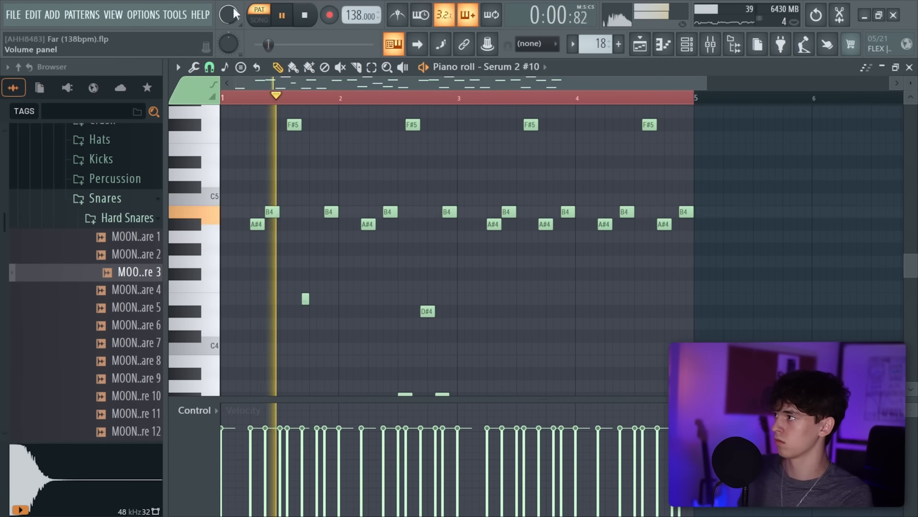
Step: Play the song from bar 33 to hear the layered Pattern 18 melody in the drop while following its notes
{"action": "left_click", "coordinate": [257, 15]}
{"action": "scroll", "coordinate": [593, 269], "scroll_direction": "down", "scroll_amount": 2}
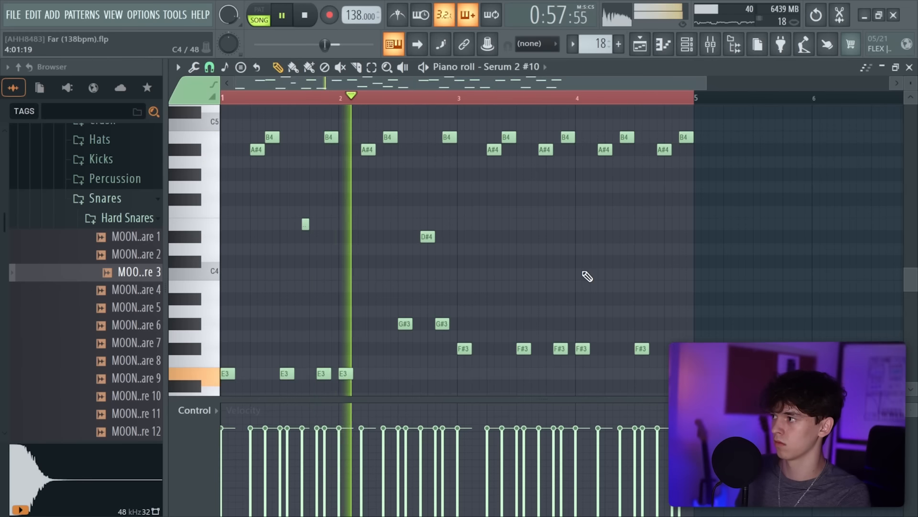
{"action": "scroll", "coordinate": [604, 293], "scroll_direction": "up", "scroll_amount": 2}
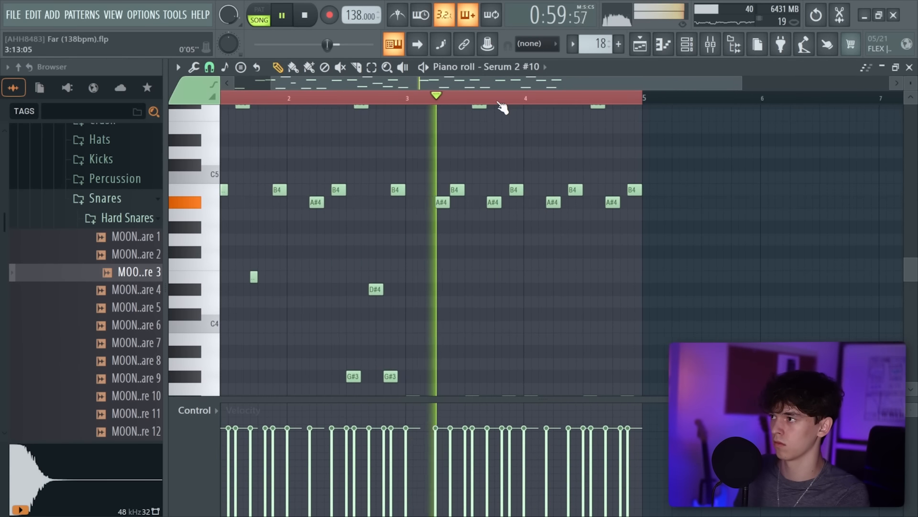
{"action": "scroll", "coordinate": [502, 104], "scroll_direction": "up", "scroll_amount": 2}
{"action": "left_click_drag", "start_coordinate": [494, 271], "coordinate": [347, 240]}
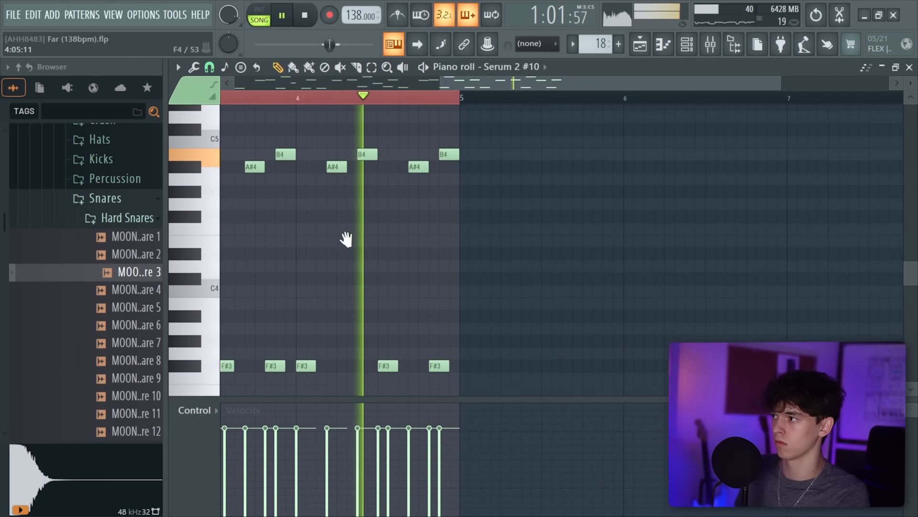
Step: Add a new Serum 2 channel and put a Distortion effect on its init patch
{"action": "left_click", "coordinate": [641, 45]}
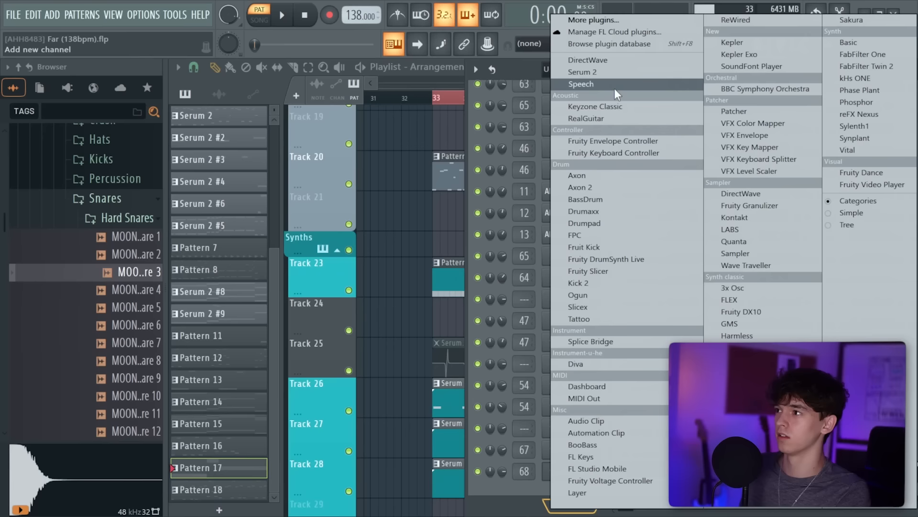
{"action": "left_click", "coordinate": [571, 128]}
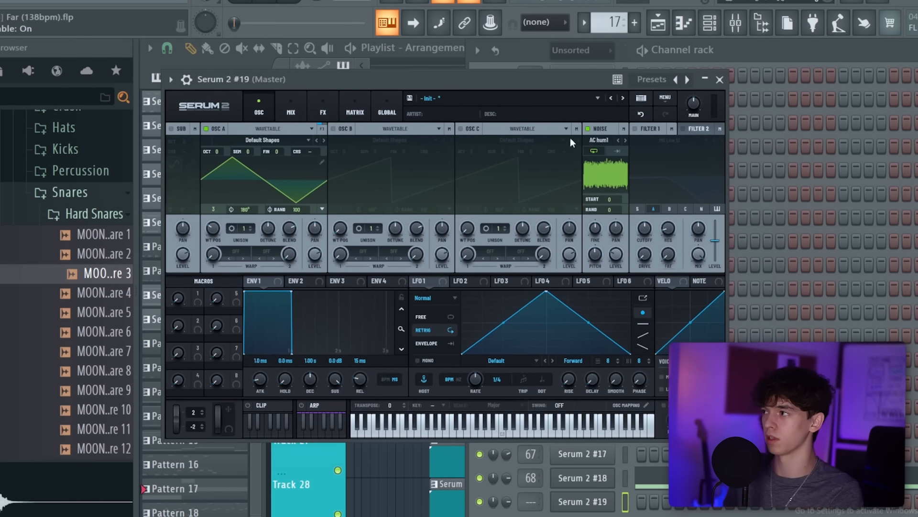
{"action": "left_click", "coordinate": [323, 110]}
{"action": "left_click", "coordinate": [227, 183]}
{"action": "left_click", "coordinate": [259, 259]}
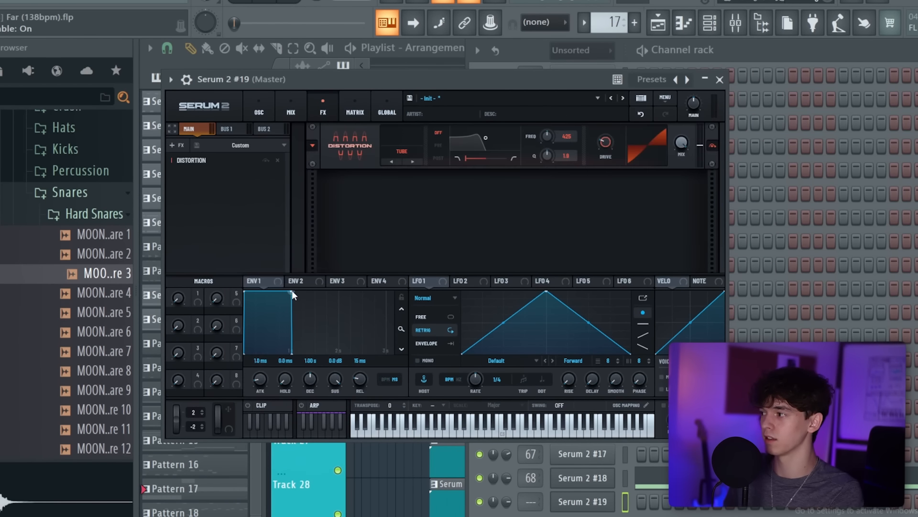
{"action": "left_click", "coordinate": [393, 413]}
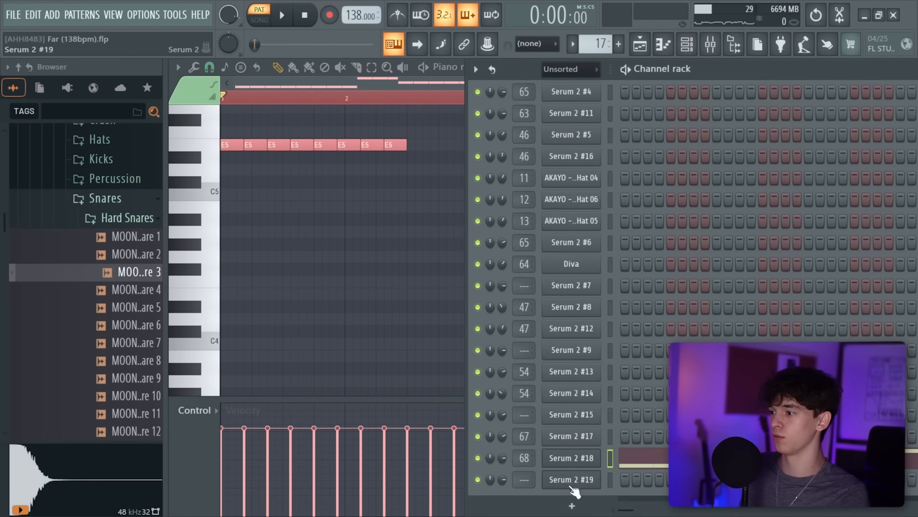
Step: Copy the Serum 2 #18 notes in Pattern 17 to Serum 2 #19 and play the drop from bar 33
{"action": "right_click", "coordinate": [576, 494]}
{"action": "left_click", "coordinate": [591, 302]}
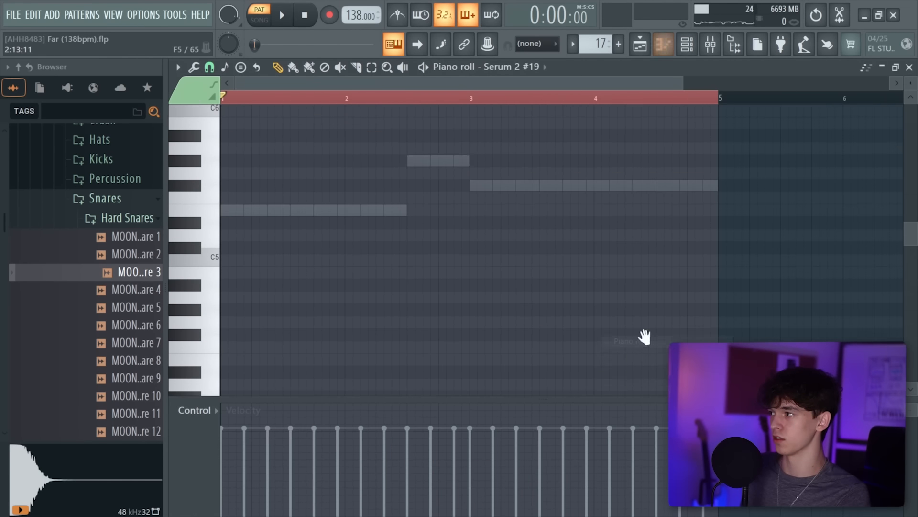
{"action": "key", "text": "space"}
{"action": "left_click", "coordinate": [710, 44]}
{"action": "left_click", "coordinate": [688, 45]}
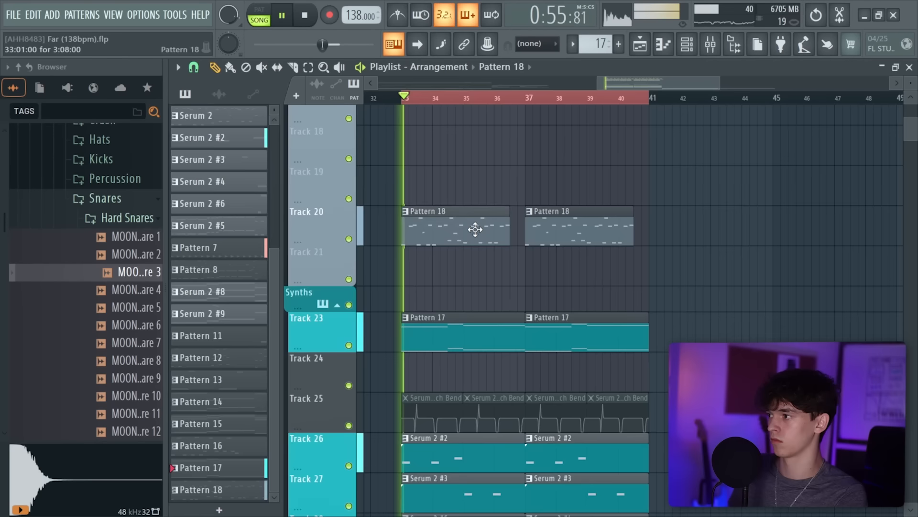
{"action": "key", "text": "F7"}
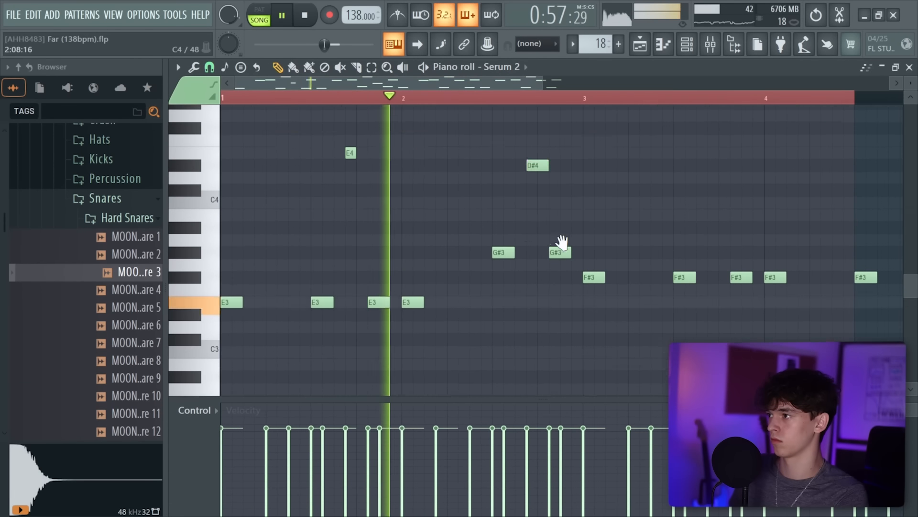
Step: Adjust the playlist snap and trim the starts of the first Pattern 17 and Pattern 18 clips to shortly after bar 33
{"action": "left_click", "coordinate": [640, 44]}
{"action": "key", "text": "space"}
{"action": "left_click", "coordinate": [194, 69]}
{"action": "left_click", "coordinate": [215, 231]}
{"action": "right_click", "coordinate": [338, 464]}
{"action": "left_click", "coordinate": [335, 465]}
{"action": "left_click", "coordinate": [194, 68]}
{"action": "left_click", "coordinate": [214, 210]}
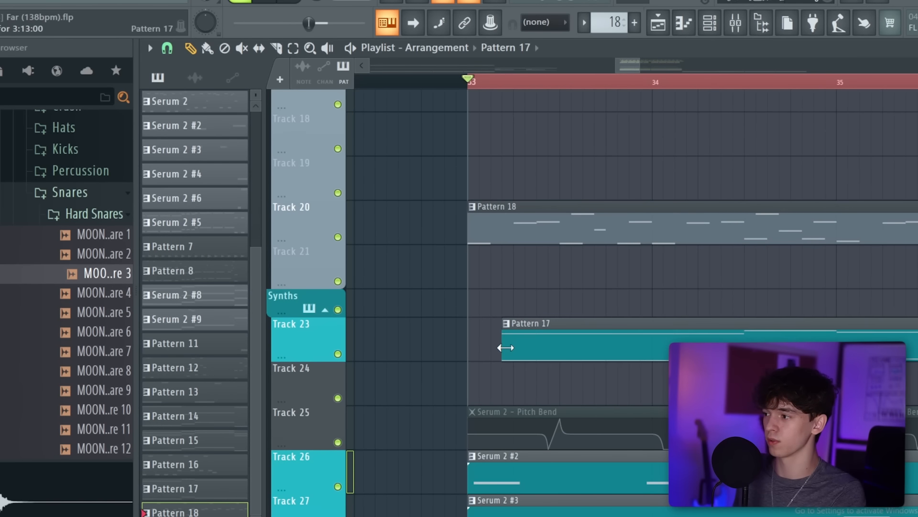
{"action": "key", "text": "space"}
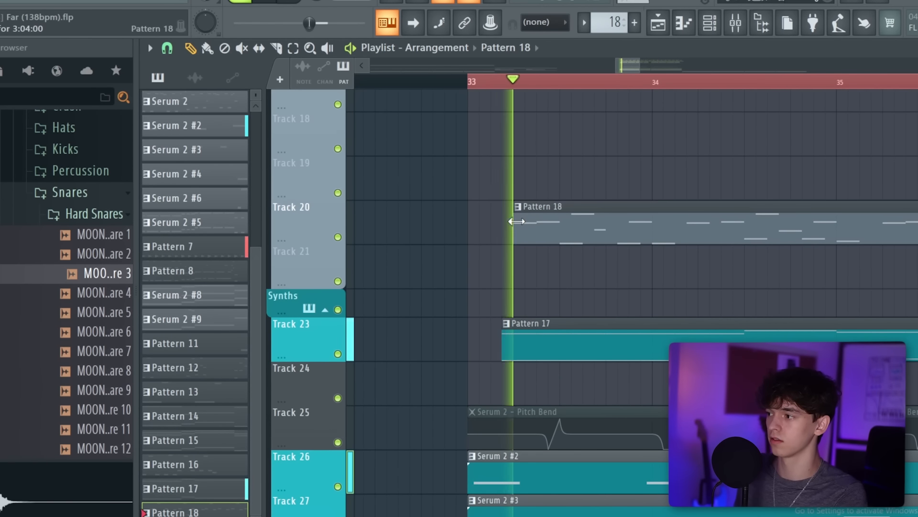
{"action": "left_click", "coordinate": [468, 82]}
Step: Shorten the end of the first Pattern 17 clip on Track 23 to just before bar 37 and listen to the drop
{"action": "scroll", "coordinate": [441, 143], "scroll_direction": "down", "scroll_amount": 2}
{"action": "scroll", "coordinate": [533, 302], "scroll_direction": "down", "scroll_amount": 2}
{"action": "scroll", "coordinate": [535, 305], "scroll_direction": "down", "scroll_amount": 3}
{"action": "key", "text": "space"}
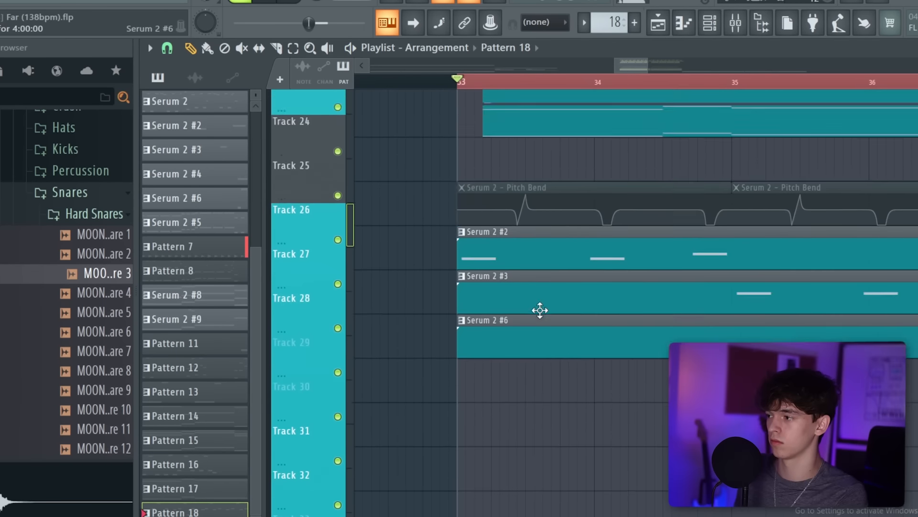
{"action": "scroll", "coordinate": [543, 268], "scroll_direction": "up", "scroll_amount": 12}
{"action": "scroll", "coordinate": [548, 493], "scroll_direction": "down", "scroll_amount": 1}
{"action": "right_click", "coordinate": [470, 353]}
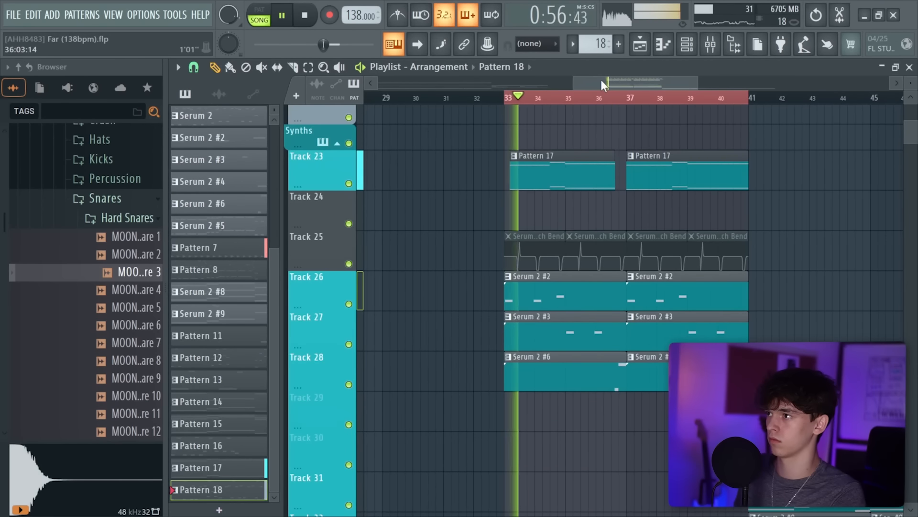
{"action": "left_click_drag", "start_coordinate": [604, 85], "coordinate": [614, 91]}
{"action": "scroll", "coordinate": [594, 293], "scroll_direction": "up", "scroll_amount": 3}
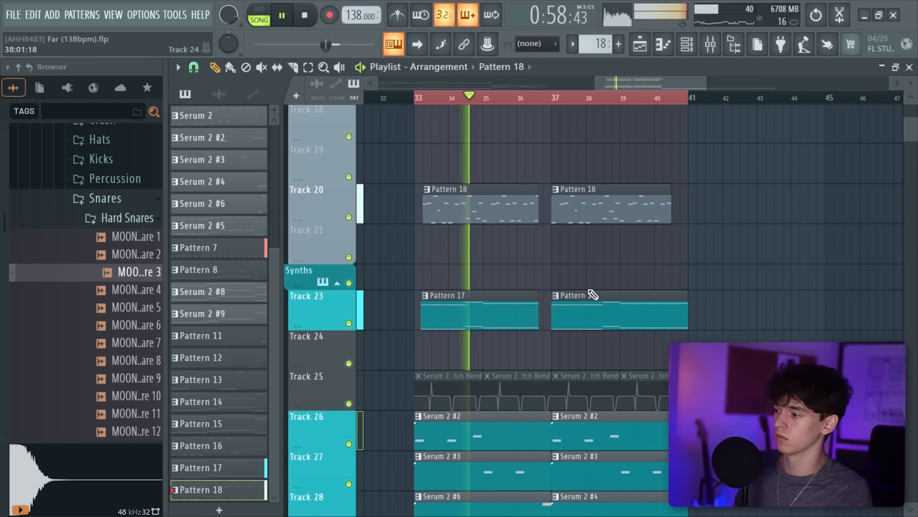
{"action": "scroll", "coordinate": [593, 295], "scroll_direction": "down", "scroll_amount": 4}
{"action": "left_click", "coordinate": [475, 266]}
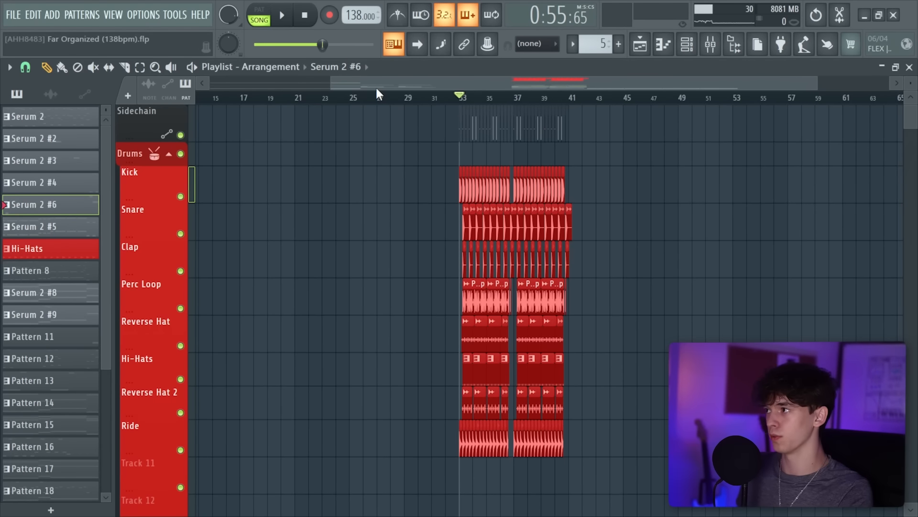
Step: Play the organized arrangement from bar 33 and review the drum tracks, then listen to the intro synths from bar 1
{"action": "scroll", "coordinate": [375, 85], "scroll_direction": "up", "scroll_amount": 3}
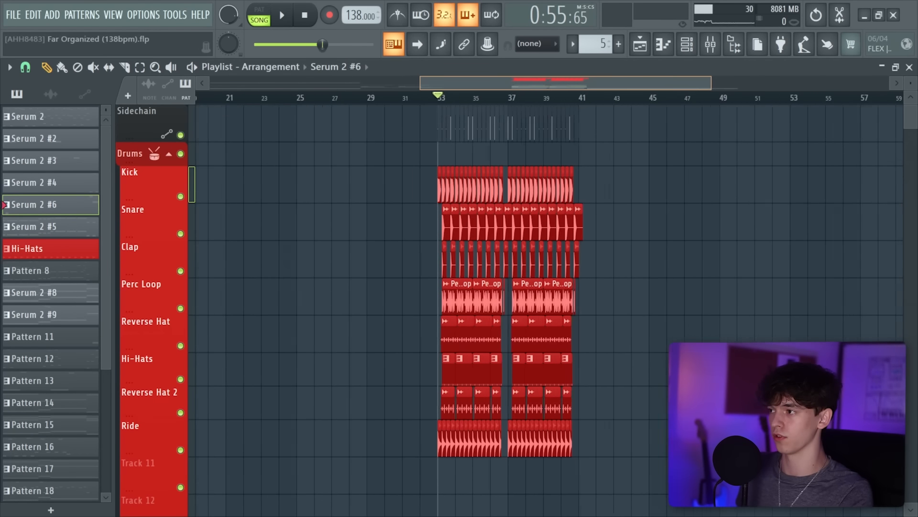
{"action": "key", "text": "space"}
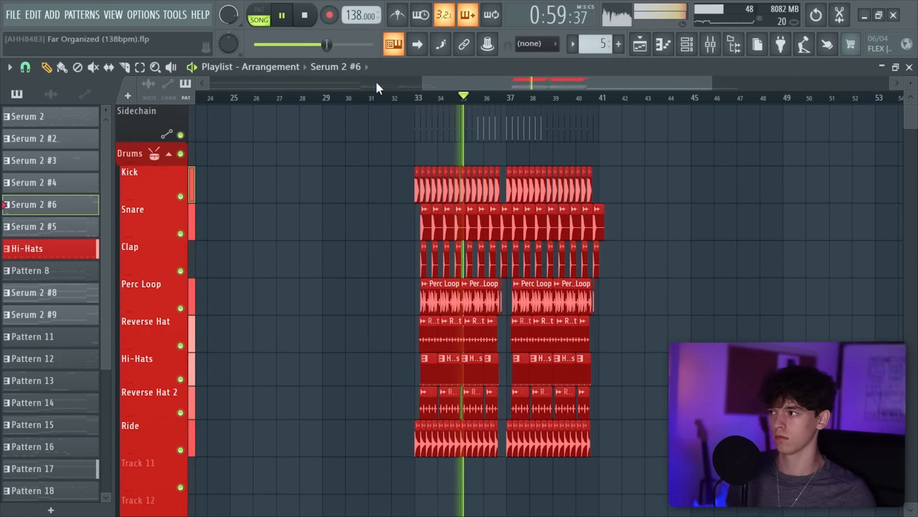
{"action": "scroll", "coordinate": [376, 86], "scroll_direction": "up", "scroll_amount": 1}
{"action": "scroll", "coordinate": [593, 273], "scroll_direction": "down", "scroll_amount": 1}
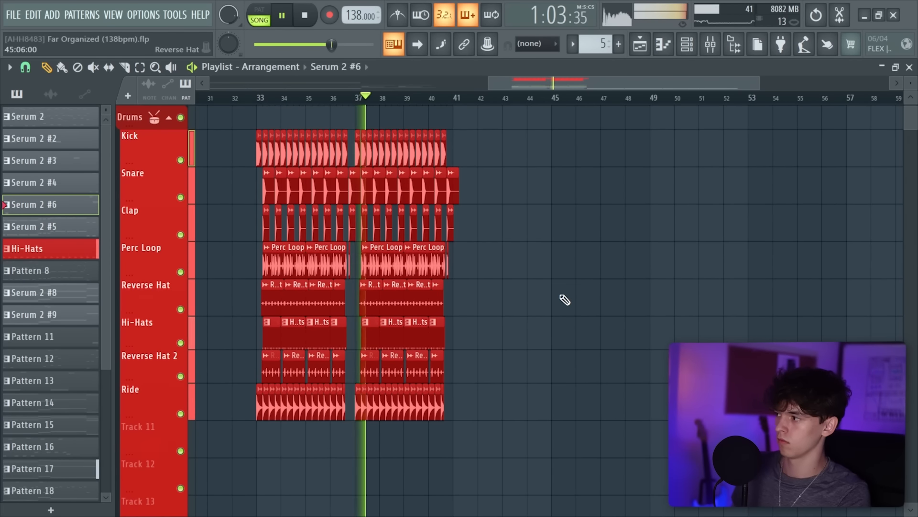
{"action": "scroll", "coordinate": [636, 246], "scroll_direction": "down", "scroll_amount": 3}
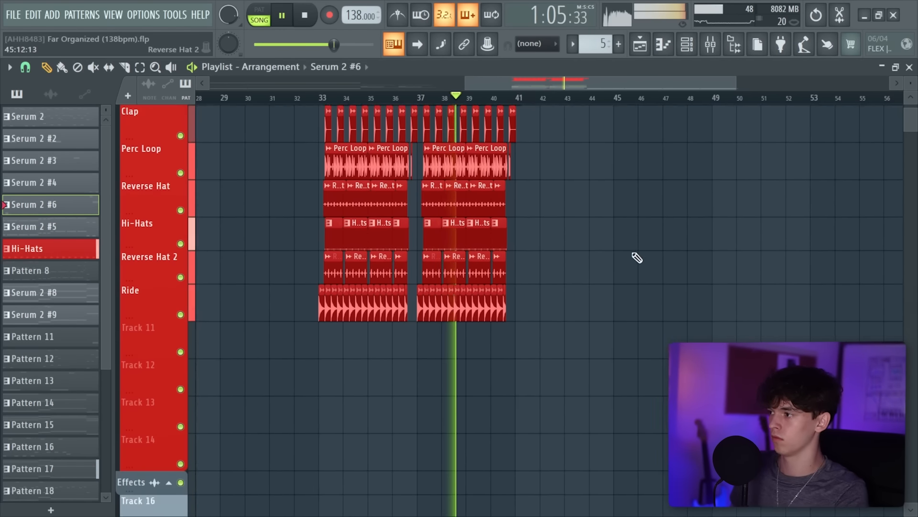
{"action": "key", "text": "space"}
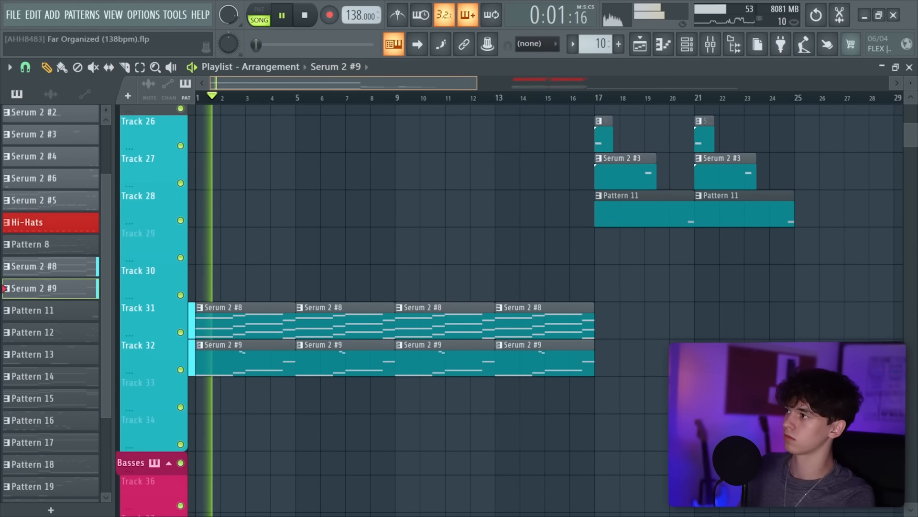
{"action": "scroll", "coordinate": [418, 335], "scroll_direction": "down", "scroll_amount": 2}
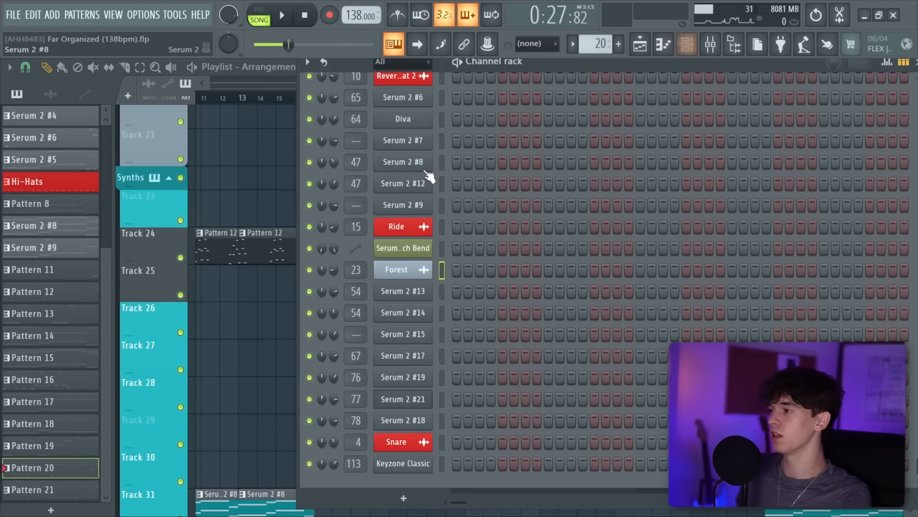
Step: Clone the Serum 2 channel and copy its melody from Pattern 20 to the cloned channel in Pattern 22
{"action": "scroll", "coordinate": [428, 176], "scroll_direction": "up", "scroll_amount": 6}
{"action": "left_click", "coordinate": [441, 113]}
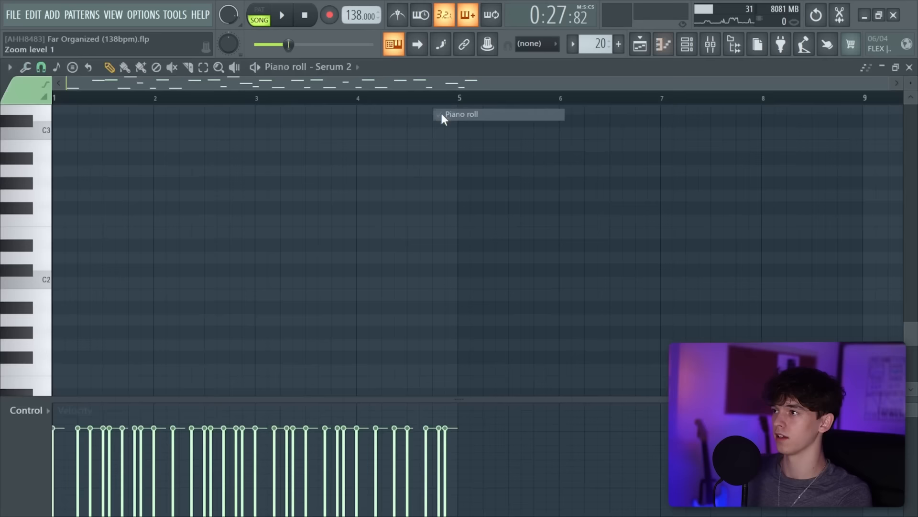
{"action": "right_click", "coordinate": [436, 113]}
{"action": "left_click", "coordinate": [460, 244]}
{"action": "right_click", "coordinate": [434, 133]}
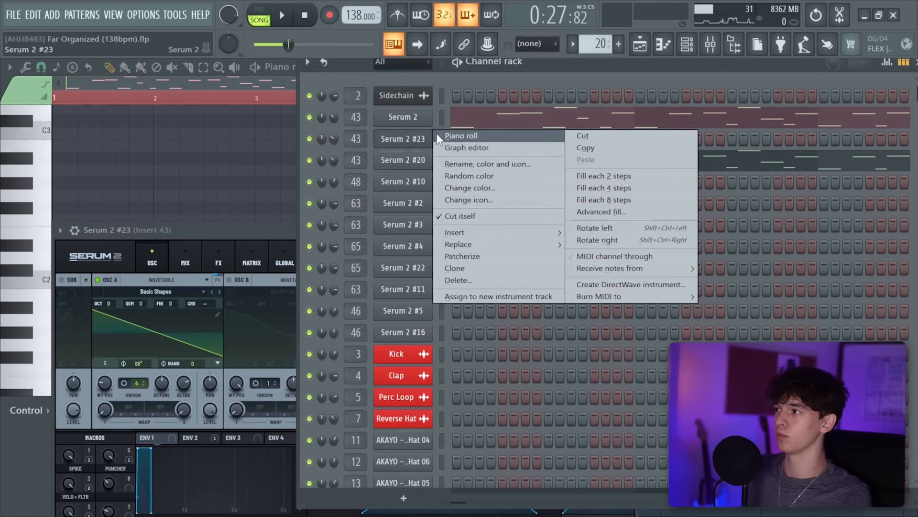
{"action": "left_click", "coordinate": [459, 136]}
{"action": "left_click", "coordinate": [618, 44]}
{"action": "left_click", "coordinate": [636, 60]}
{"action": "left_click", "coordinate": [687, 44]}
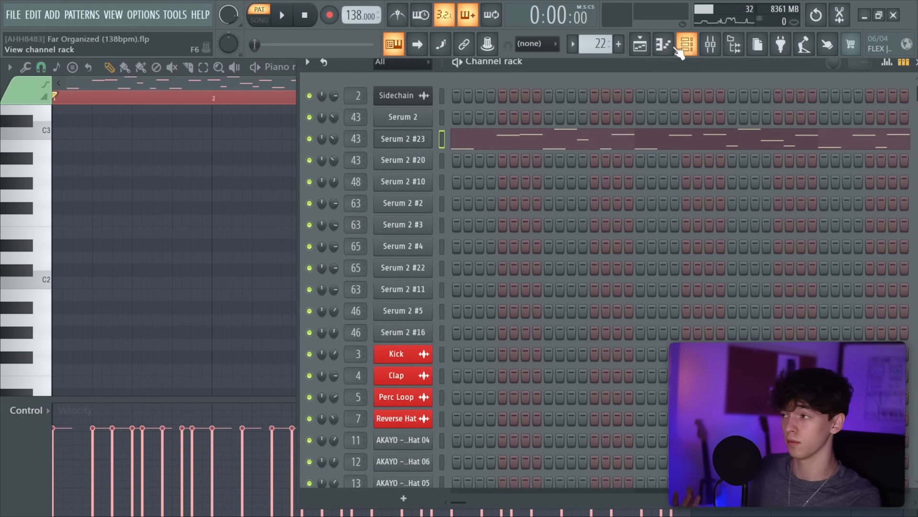
Step: Play Pattern 22 to hear the melody on Serum 2 #23 and look over its notes
{"action": "right_click", "coordinate": [213, 270]}
{"action": "key", "text": "space"}
{"action": "scroll", "coordinate": [318, 236], "scroll_direction": "down", "scroll_amount": 5}
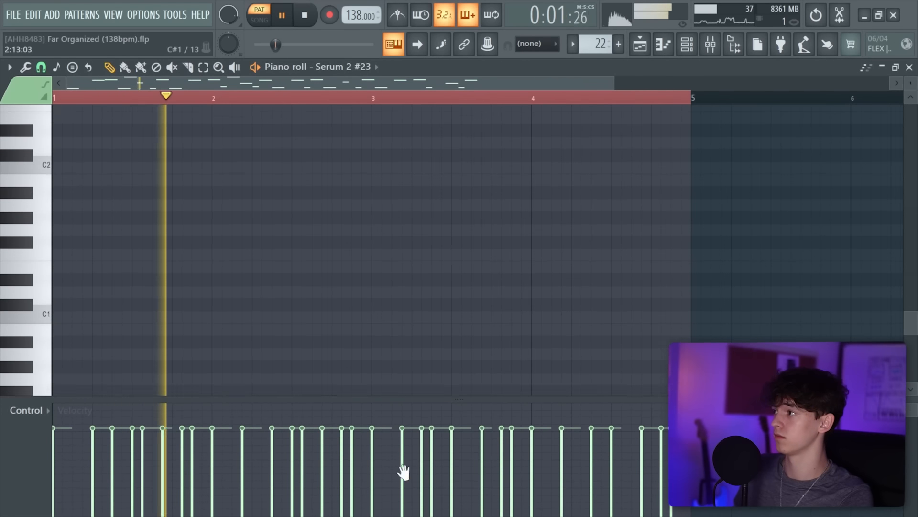
{"action": "scroll", "coordinate": [516, 349], "scroll_direction": "up", "scroll_amount": 10}
{"action": "key", "text": "space"}
Step: Copy the mixer track state of Insert 43, with its full effect chain, onto Insert 51
{"action": "left_click", "coordinate": [689, 46]}
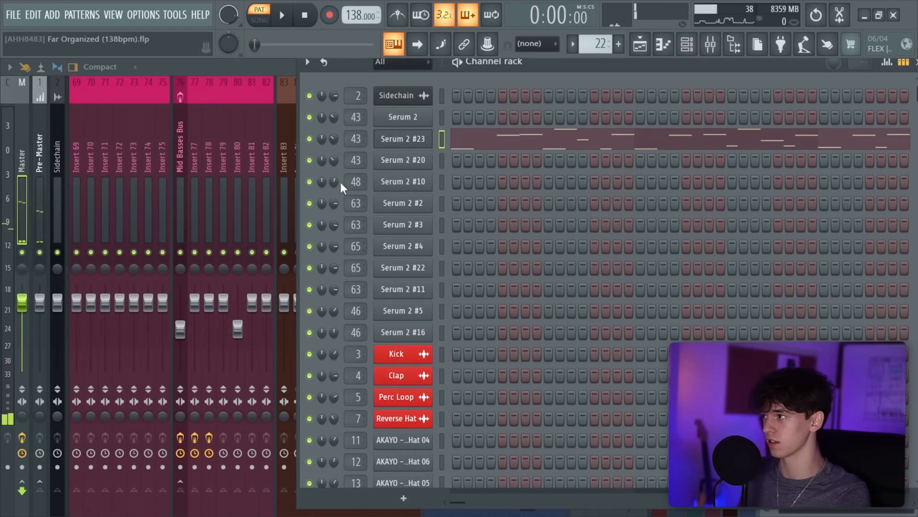
{"action": "double_click", "coordinate": [352, 141]}
{"action": "right_click", "coordinate": [237, 80]}
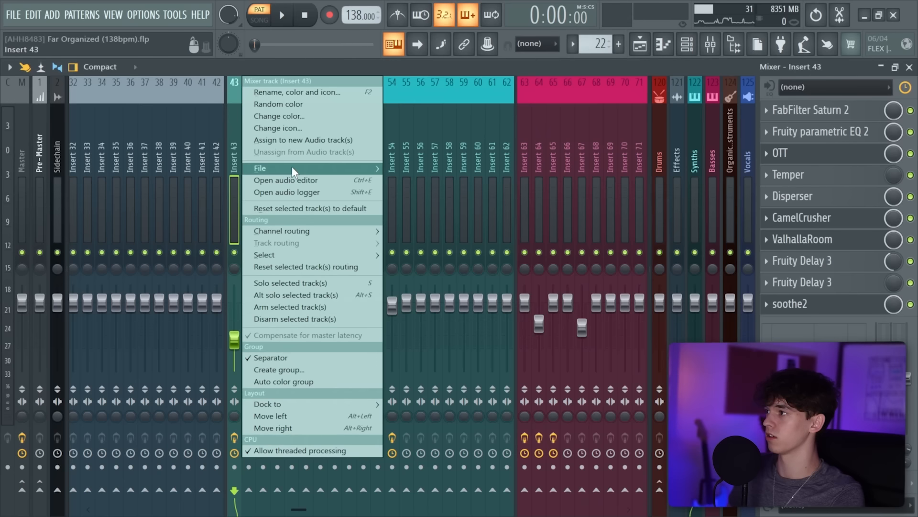
{"action": "mouse_move", "coordinate": [292, 166]}
{"action": "left_click_drag", "start_coordinate": [424, 37], "coordinate": [378, 189]}
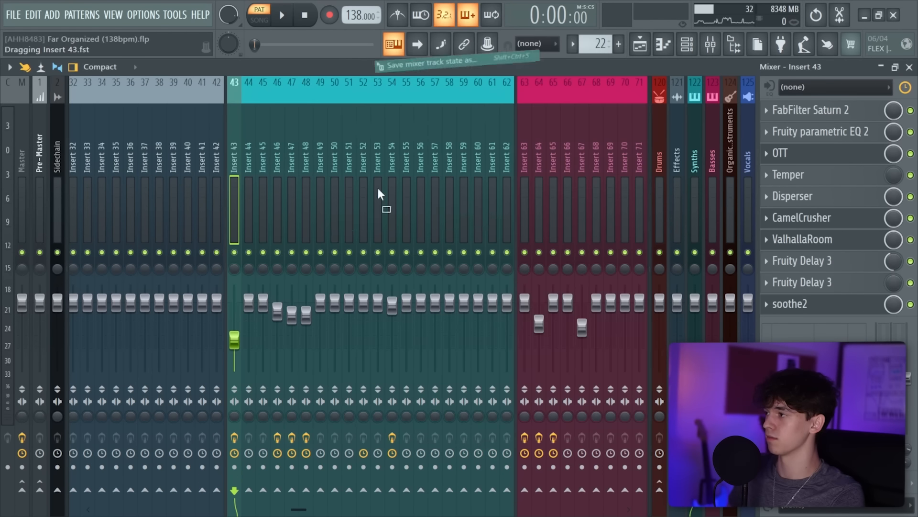
{"action": "left_click_drag", "start_coordinate": [333, 427], "coordinate": [348, 424]}
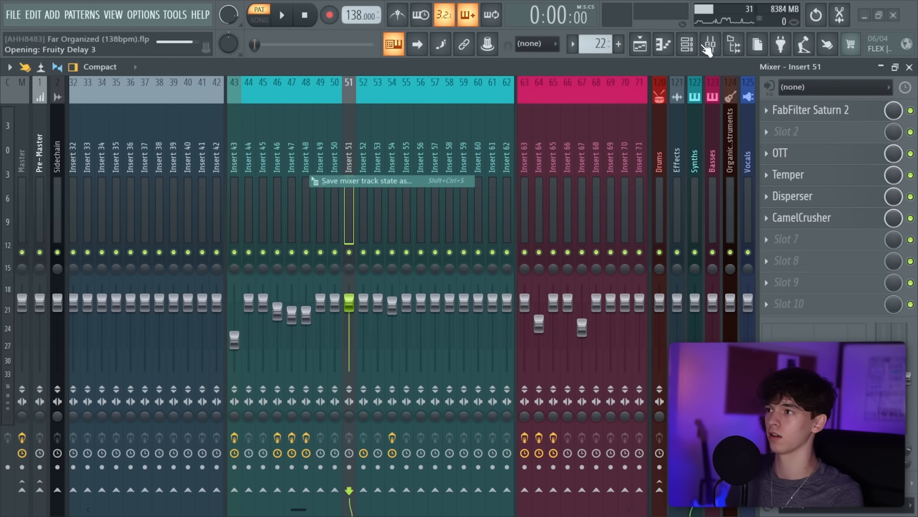
Step: Route Serum 2 #23 to mixer Insert 51, play Pattern 22 and set the insert's volume to about 65%
{"action": "left_click", "coordinate": [688, 45]}
{"action": "left_click_drag", "start_coordinate": [362, 73], "coordinate": [696, 179]}
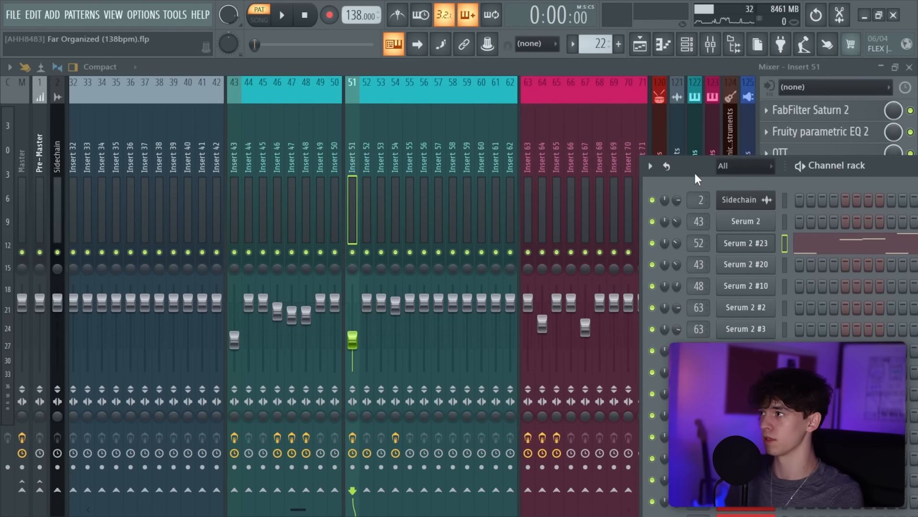
{"action": "left_click", "coordinate": [352, 243]}
{"action": "key", "text": "space"}
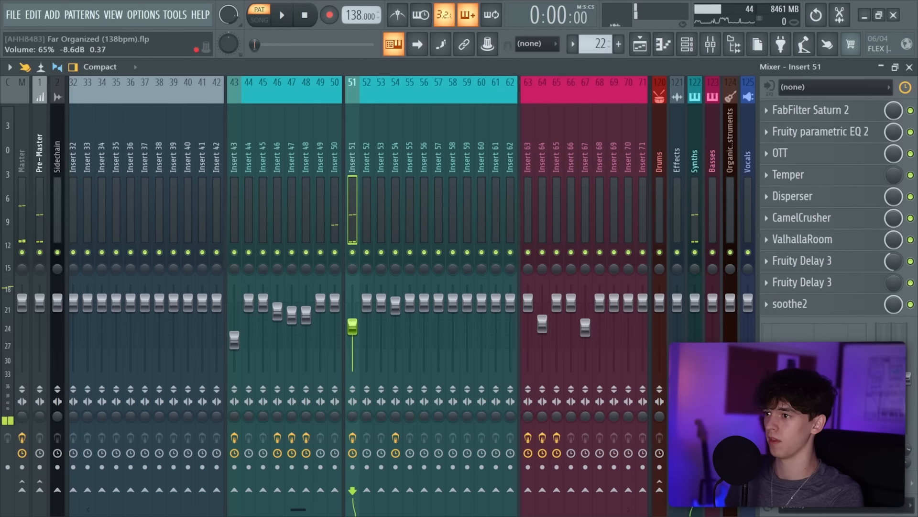
Step: Remove Temper and Disperser from Insert 51 and set the first Fruity Delay 3 mix level to about 16%
{"action": "left_click", "coordinate": [812, 220]}
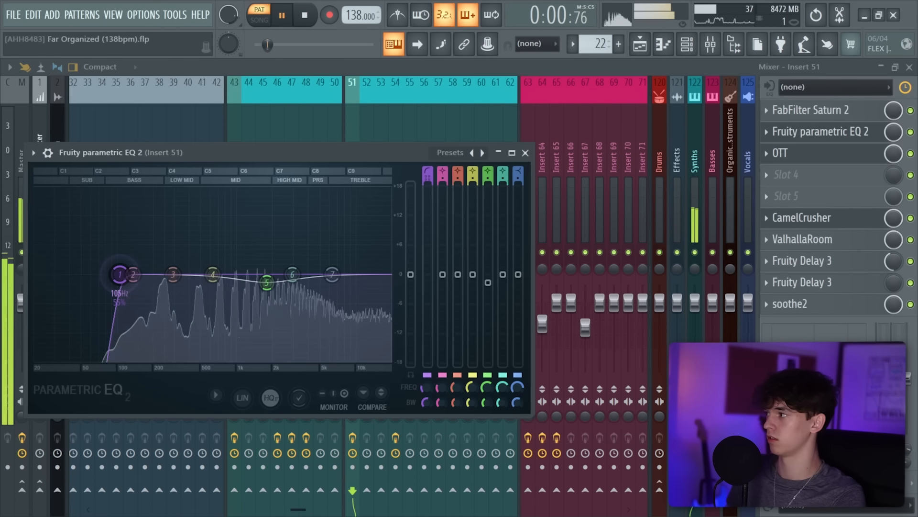
{"action": "left_click_drag", "start_coordinate": [893, 261], "coordinate": [893, 282]}
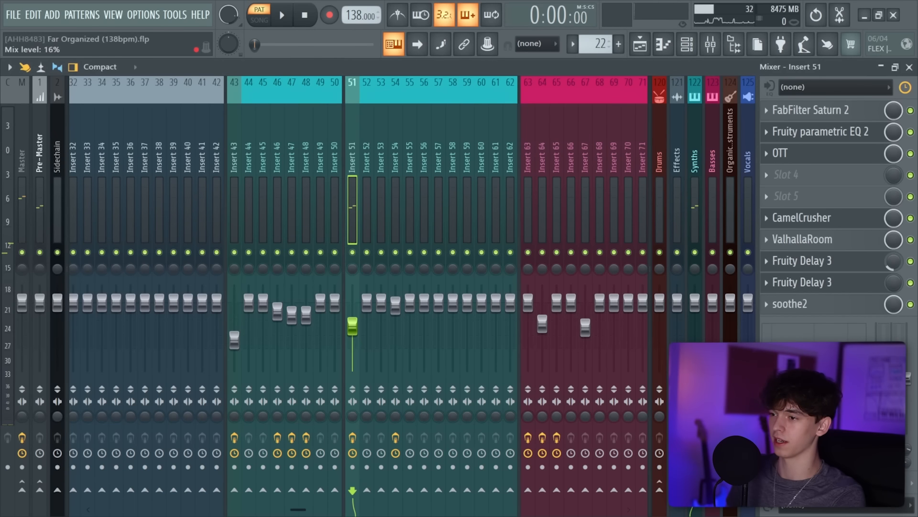
{"action": "left_click", "coordinate": [867, 239]}
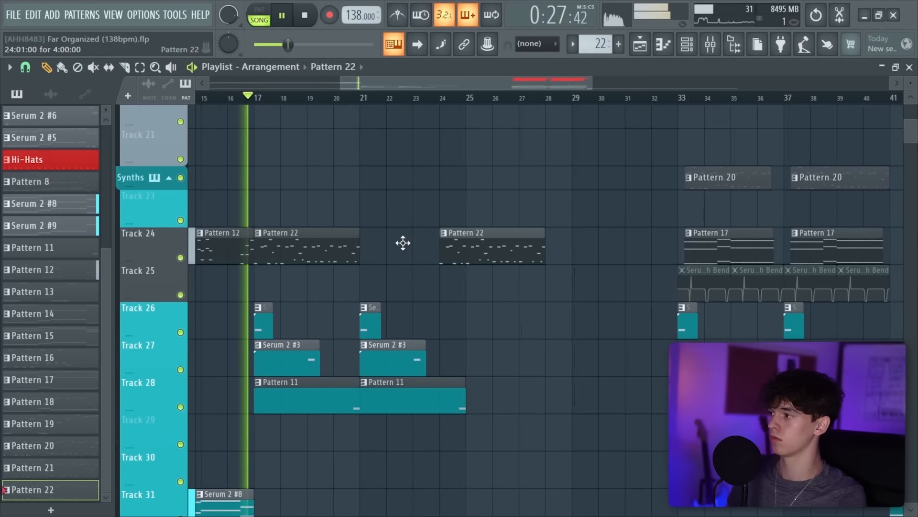
Step: Place two Pattern 22 clips on Track 24 across bars 17 to 25, start the first slightly after bar 17, and play them
{"action": "scroll", "coordinate": [460, 103], "scroll_direction": "down", "scroll_amount": 3}
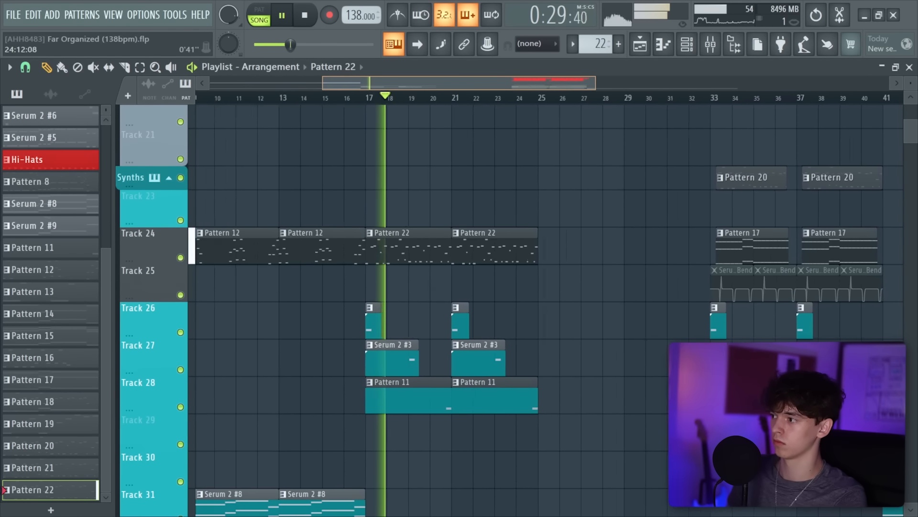
{"action": "scroll", "coordinate": [337, 90], "scroll_direction": "up", "scroll_amount": 4}
{"action": "left_click", "coordinate": [25, 67]}
{"action": "left_click", "coordinate": [38, 246]}
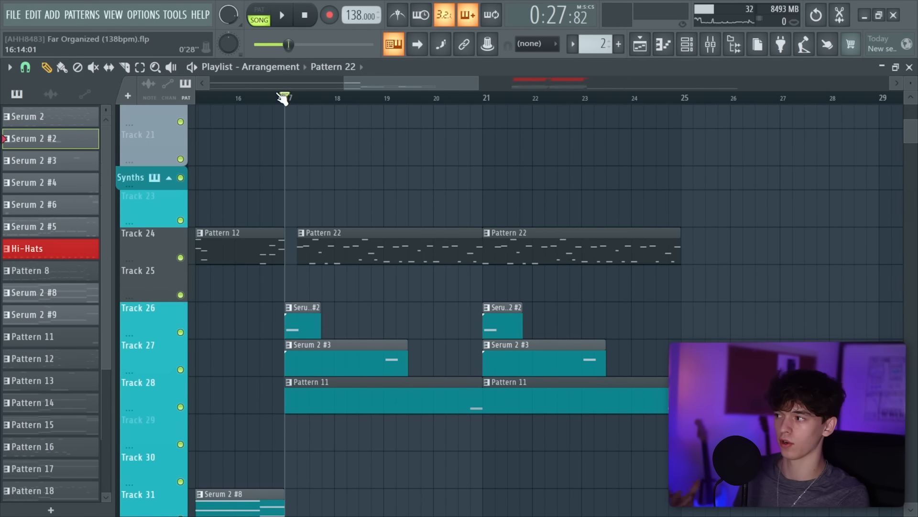
{"action": "key", "text": "space"}
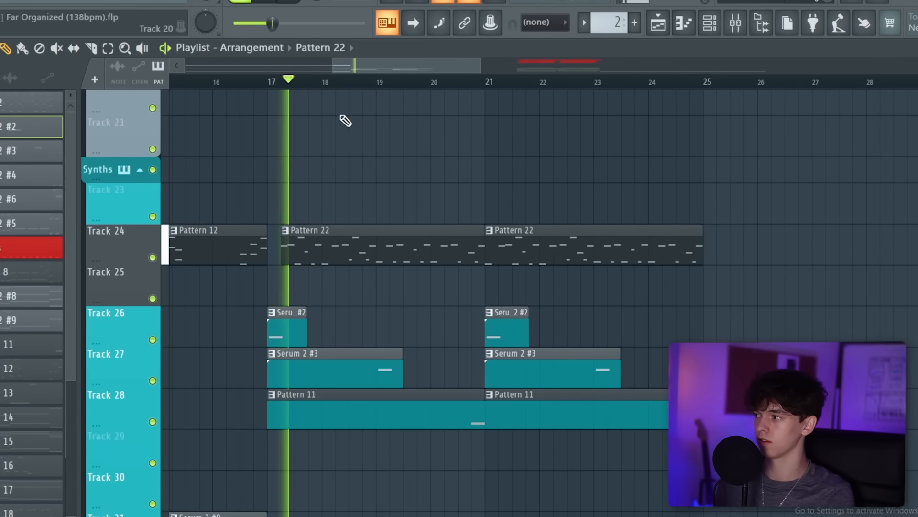
Step: Cut gaps into the Pattern 22 clips on Track 24 and alternate them with short bass clips on Tracks 26 and 27
{"action": "left_click_drag", "start_coordinate": [340, 66], "coordinate": [193, 72]}
{"action": "key", "text": "space"}
{"action": "left_click", "coordinate": [25, 67]}
{"action": "left_click", "coordinate": [46, 257]}
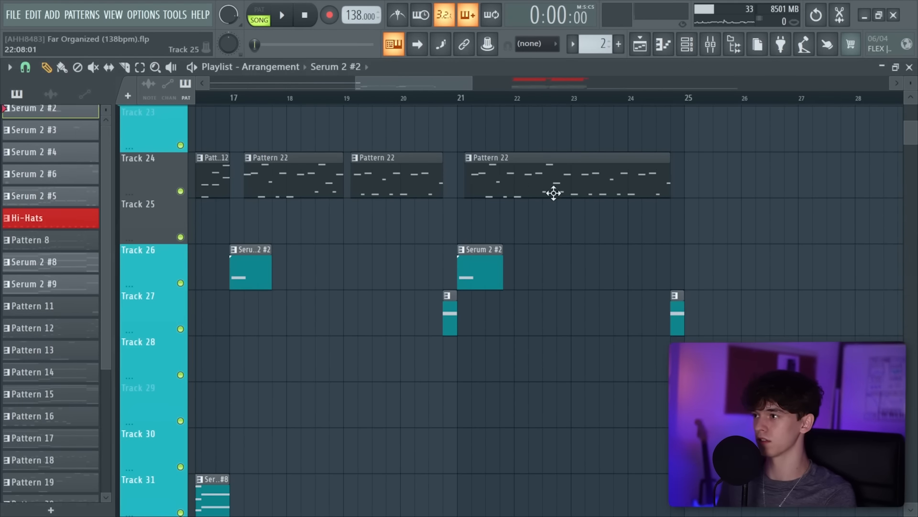
Step: Open the Serum 2 #3 piano roll in pattern 2 and examine the bass notes
{"action": "double_click", "coordinate": [554, 190]}
{"action": "scroll", "coordinate": [555, 173], "scroll_direction": "down", "scroll_amount": 2}
{"action": "scroll", "coordinate": [344, 376], "scroll_direction": "up", "scroll_amount": 7}
{"action": "scroll", "coordinate": [267, 302], "scroll_direction": "down", "scroll_amount": 1}
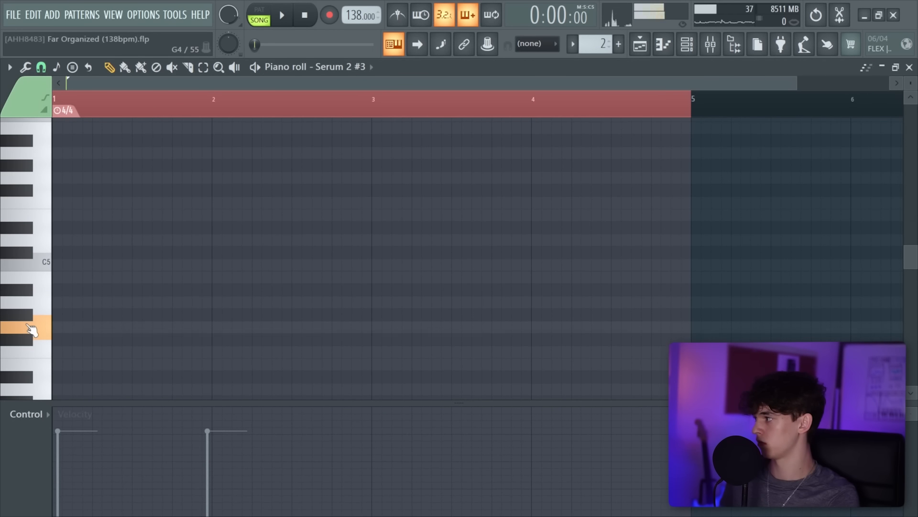
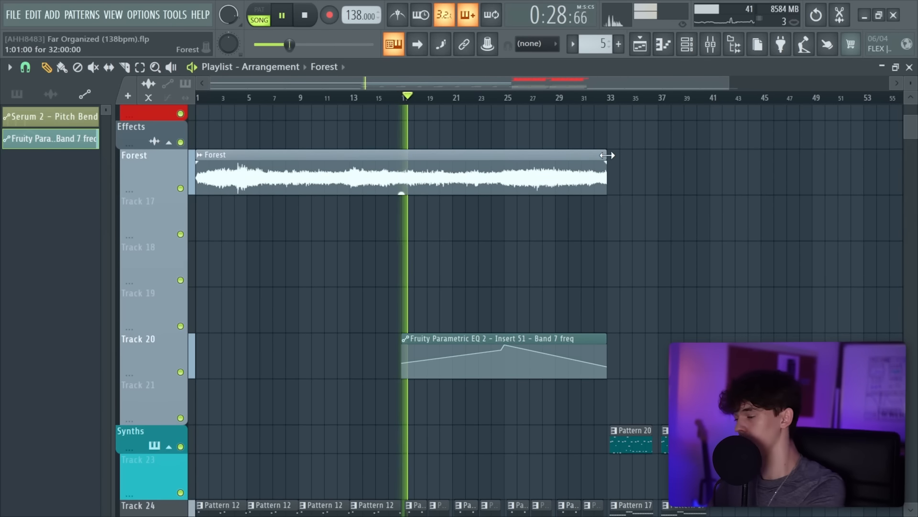
Step: Play the section from bar 17 and check which mixer inserts the bass channels of the Track 26 clips use
{"action": "scroll", "coordinate": [576, 199], "scroll_direction": "down", "scroll_amount": 8}
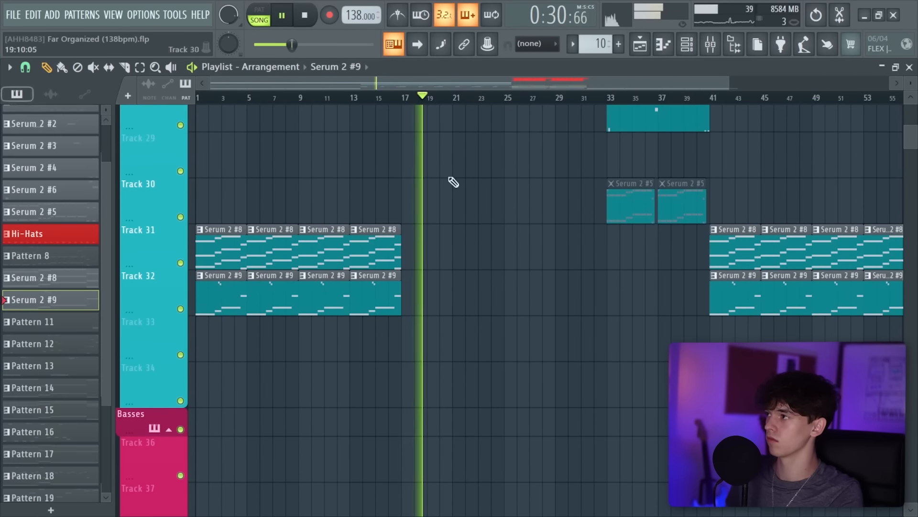
{"action": "scroll", "coordinate": [662, 84], "scroll_direction": "up", "scroll_amount": 3}
{"action": "scroll", "coordinate": [547, 328], "scroll_direction": "up", "scroll_amount": 7}
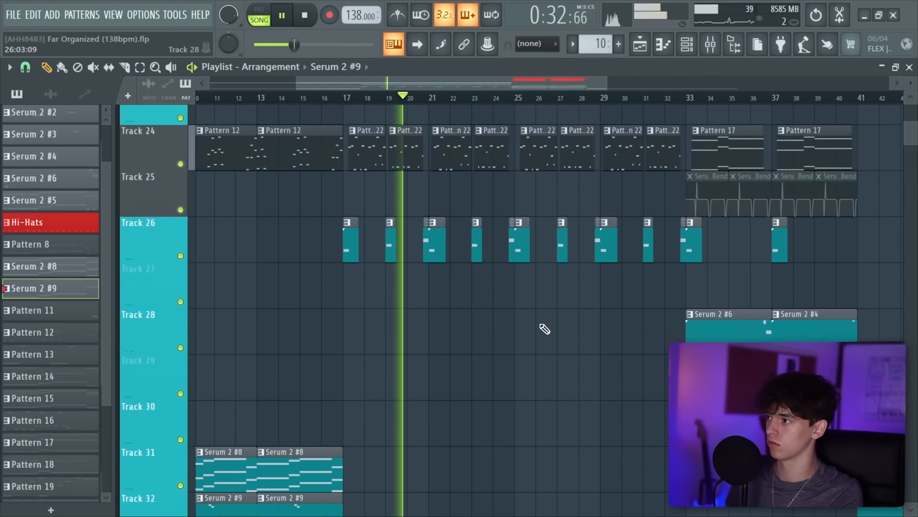
{"action": "left_click", "coordinate": [480, 349]}
{"action": "left_click", "coordinate": [710, 47]}
{"action": "left_click", "coordinate": [691, 50]}
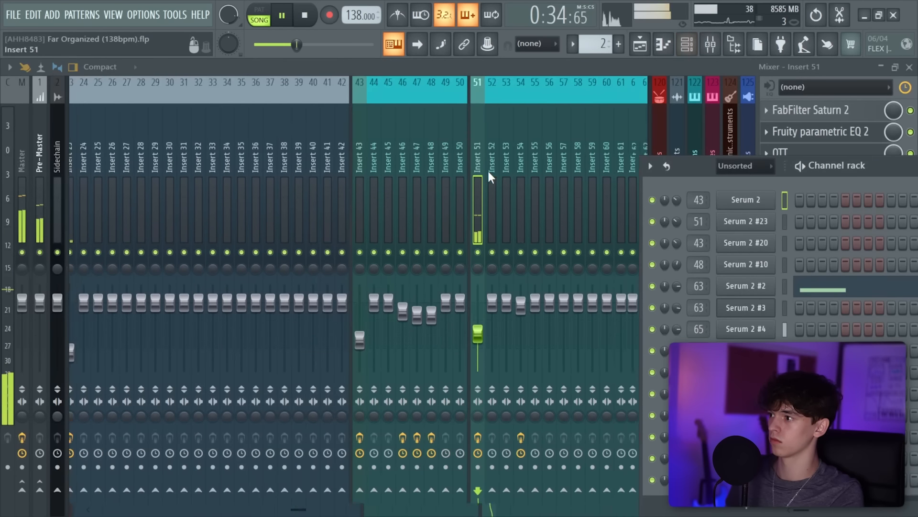
Step: Stop playback and route bass Inserts 63 and 65 to Insert 70 only
{"action": "scroll", "coordinate": [488, 169], "scroll_direction": "down", "scroll_amount": 6}
{"action": "key", "text": "space"}
{"action": "scroll", "coordinate": [446, 191], "scroll_direction": "down", "scroll_amount": 1}
{"action": "left_click", "coordinate": [338, 180]}
{"action": "left_click", "coordinate": [355, 176]}
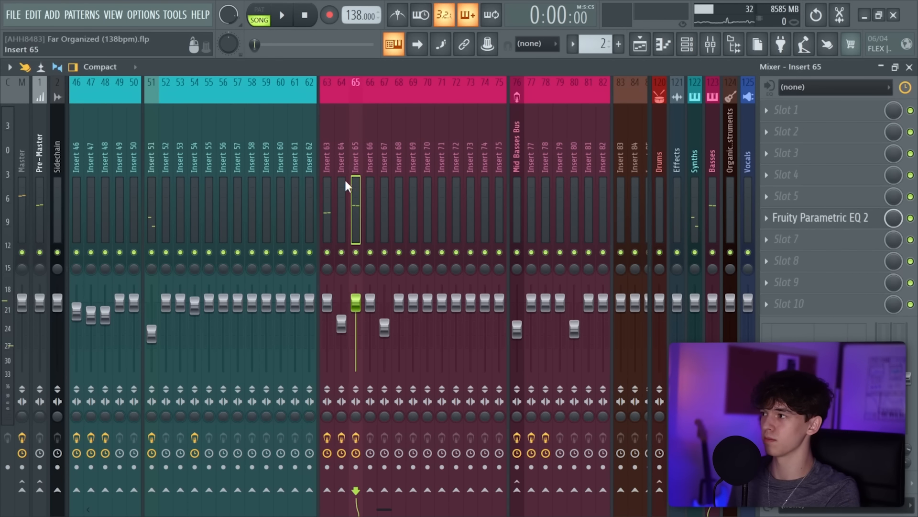
{"action": "left_click", "coordinate": [329, 166], "text": "ctrl"}
{"action": "left_click", "coordinate": [427, 490]}
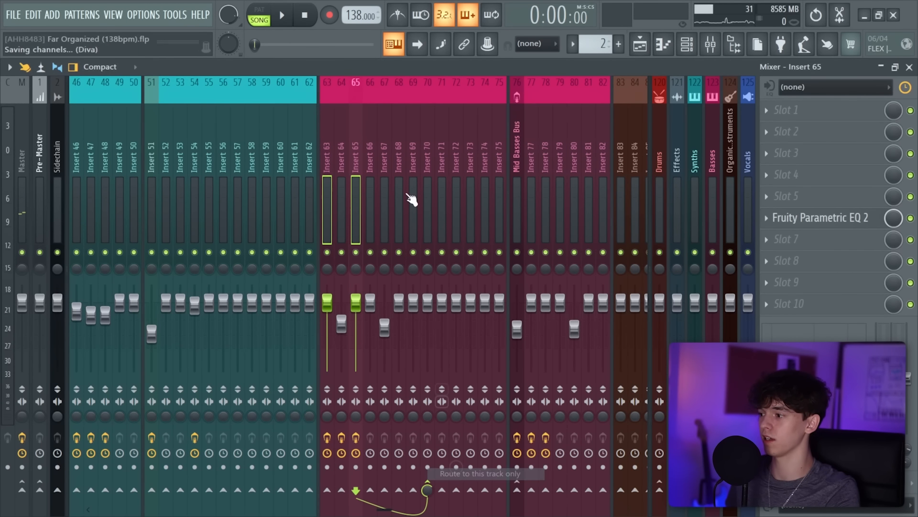
Step: Add Fruity Parametric EQ 2 to Insert 70 and create an automation clip for its band 7 frequency on Track 21
{"action": "left_click", "coordinate": [428, 191]}
{"action": "left_click", "coordinate": [820, 176]}
{"action": "left_click", "coordinate": [506, 318]}
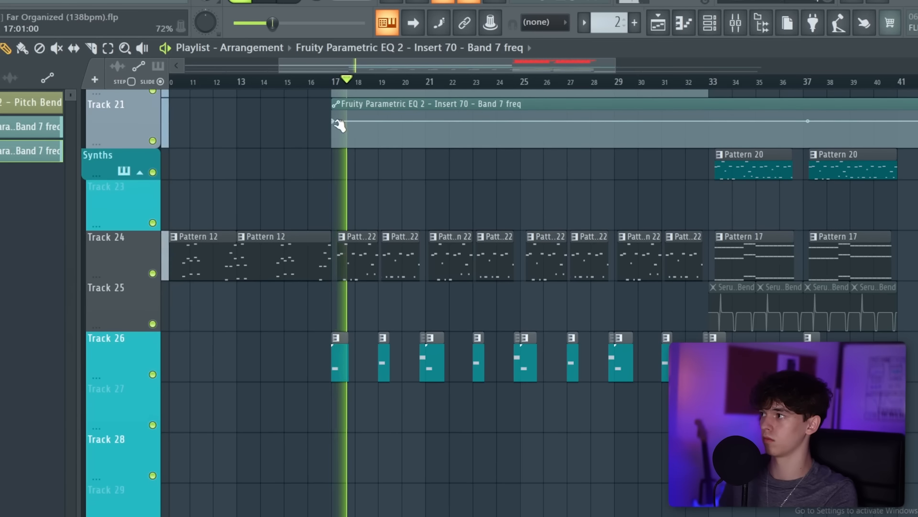
Step: Shape the Insert 70 band 7 frequency automation to start lower at bar 17, rise to bar 25 and fall until bar 33
{"action": "left_click_drag", "start_coordinate": [335, 121], "coordinate": [334, 126]}
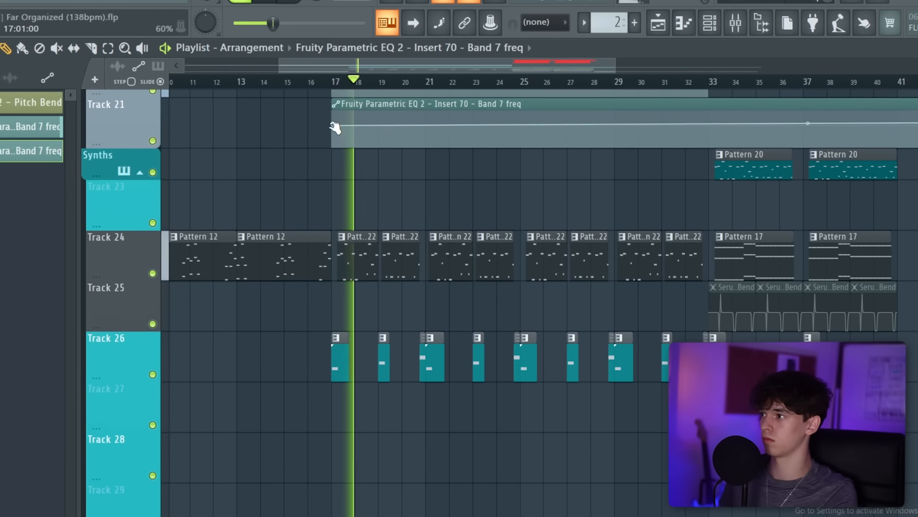
{"action": "scroll", "coordinate": [345, 134], "scroll_direction": "up", "scroll_amount": 3}
{"action": "right_click", "coordinate": [709, 271]}
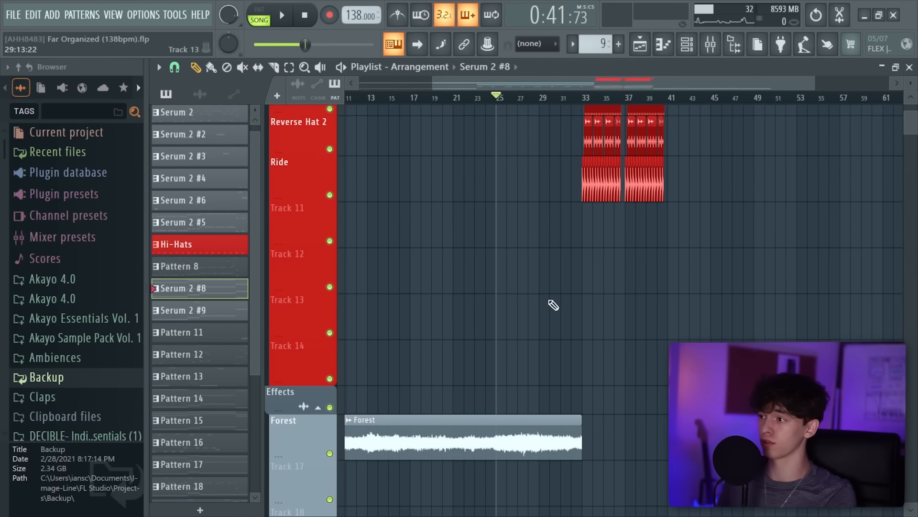
Step: Search the browser for 808 snare, audition the samples and add 808 Snare as a new channel in Pattern 23
{"action": "left_click_drag", "start_coordinate": [553, 304], "coordinate": [467, 143]}
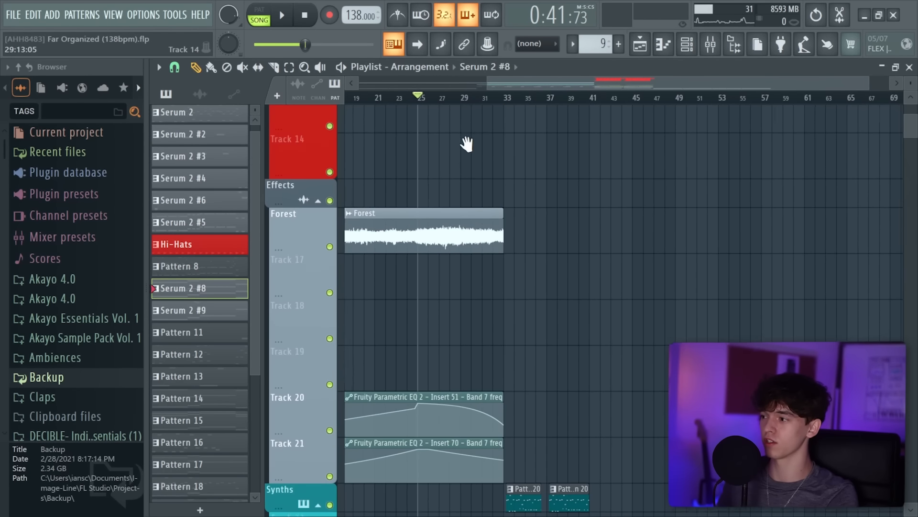
{"action": "left_click_drag", "start_coordinate": [518, 230], "coordinate": [545, 155]}
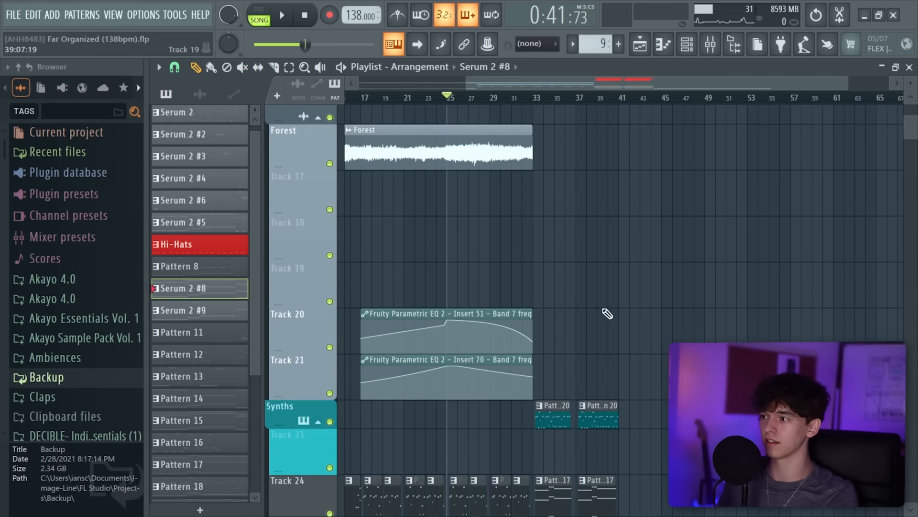
{"action": "scroll", "coordinate": [652, 260], "scroll_direction": "up", "scroll_amount": 8}
{"action": "left_click", "coordinate": [72, 111]}
{"action": "type", "text": "808"}
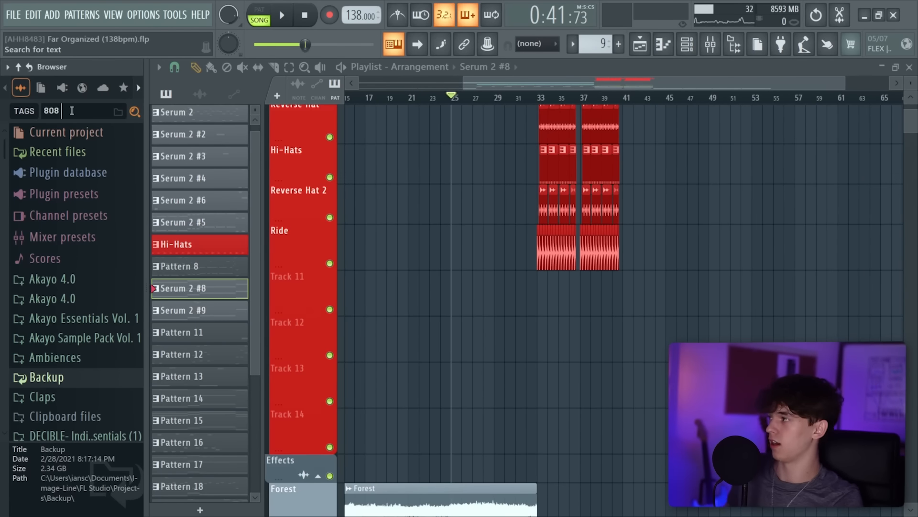
{"action": "type", "text": " snare"}
{"action": "left_click", "coordinate": [135, 111]}
{"action": "left_click", "coordinate": [64, 150]}
{"action": "left_click_drag", "start_coordinate": [64, 160], "coordinate": [898, 157]}
{"action": "left_click_drag", "start_coordinate": [56, 131], "coordinate": [610, 475]}
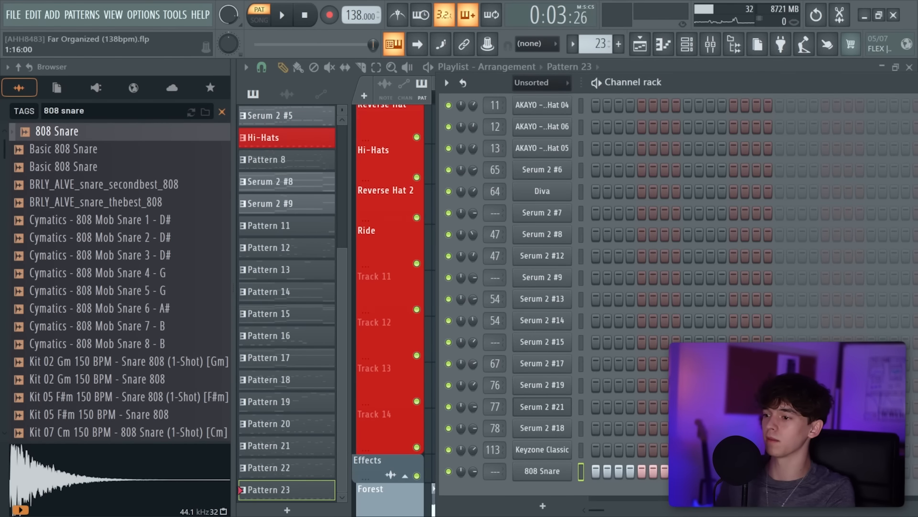
Step: Add Fruity Parametric EQ 2 in slot 3 and ValhallaVintageVerb in slot 5 of mixer Insert 8
{"action": "key", "text": "F9"}
{"action": "left_click", "coordinate": [786, 153]}
{"action": "mouse_move", "coordinate": [781, 170]}
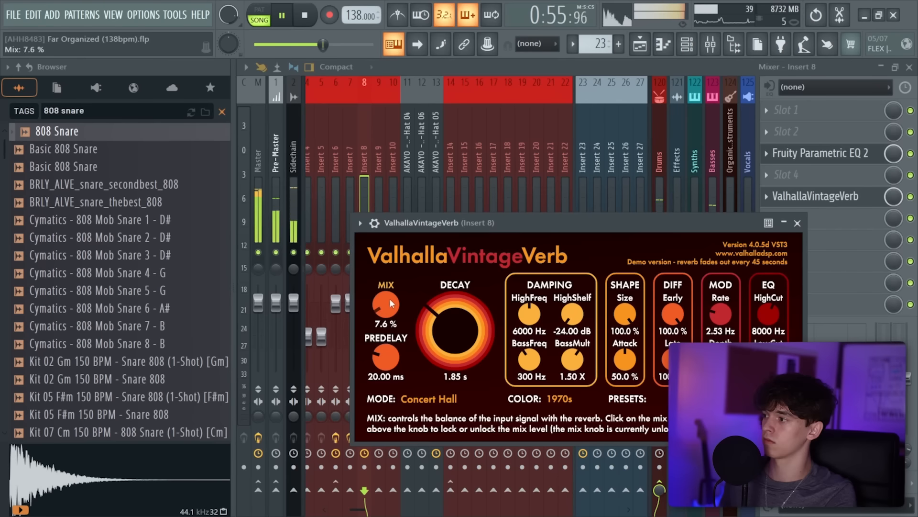
Step: Create an automation clip for the ValhallaVintageVerb mix on Insert 8
{"action": "left_click", "coordinate": [175, 15]}
{"action": "mouse_move", "coordinate": [225, 243]}
{"action": "left_click", "coordinate": [363, 383]}
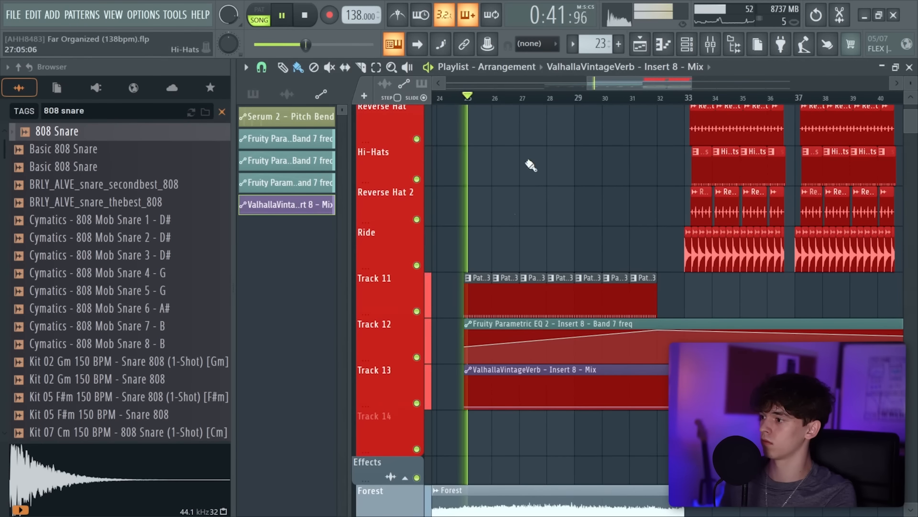
Step: Shape the reverb mix automation on Track 13 as a curved rise from a low level at bar 25 to a moderate peak at bar 32
{"action": "left_click_drag", "start_coordinate": [466, 406], "coordinate": [466, 402]}
{"action": "right_click", "coordinate": [654, 396]}
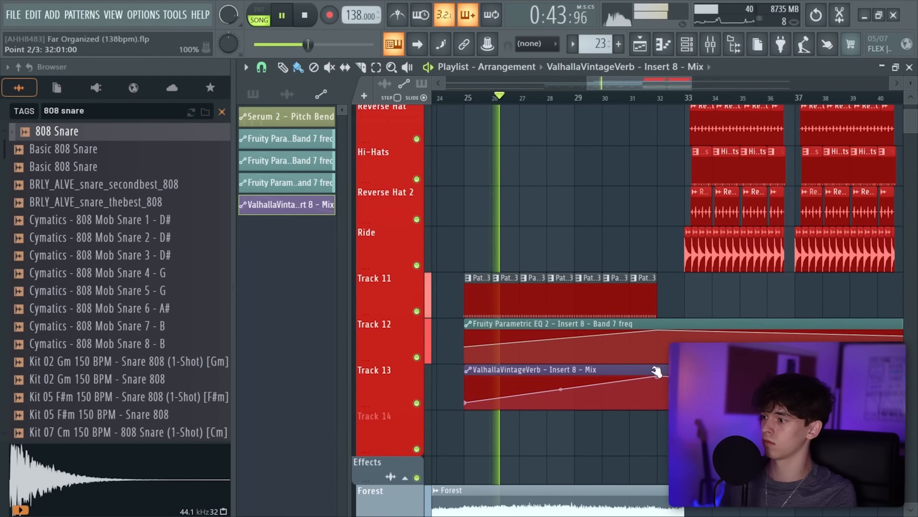
{"action": "left_click_drag", "start_coordinate": [560, 389], "coordinate": [560, 400]}
{"action": "left_click_drag", "start_coordinate": [662, 381], "coordinate": [660, 387]}
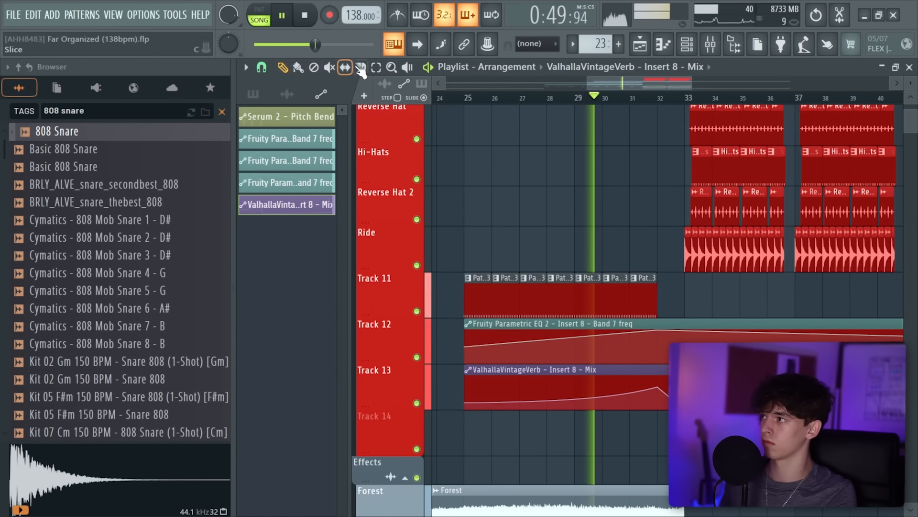
Step: Edit the Insert 8 band 7 frequency automation on Track 12 so it holds its level after bar 32
{"action": "left_click", "coordinate": [282, 67]}
{"action": "left_click", "coordinate": [699, 330]}
{"action": "right_click", "coordinate": [745, 330]}
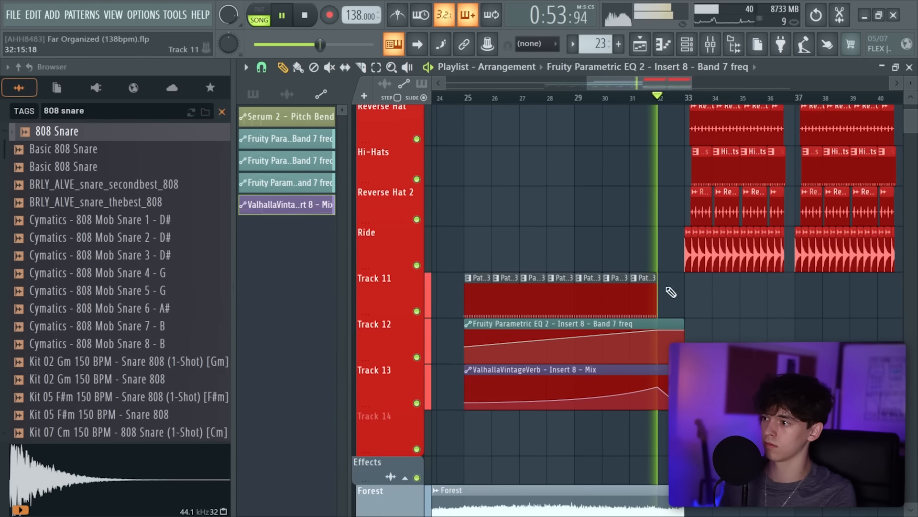
Step: Isolate Tracks 11 to 13 over bars 30 to 33 and add ValhallaDelay in slot 7 of Insert 8
{"action": "left_click", "coordinate": [649, 293]}
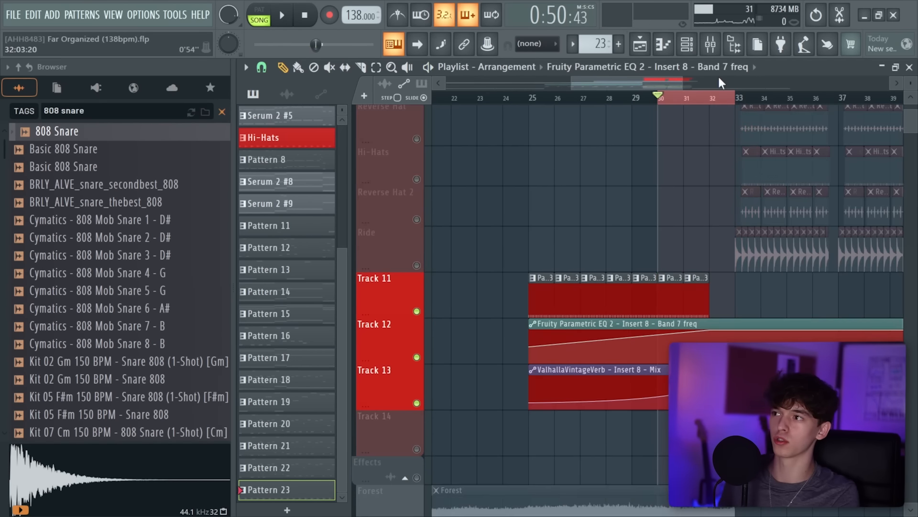
{"action": "key", "text": "F9"}
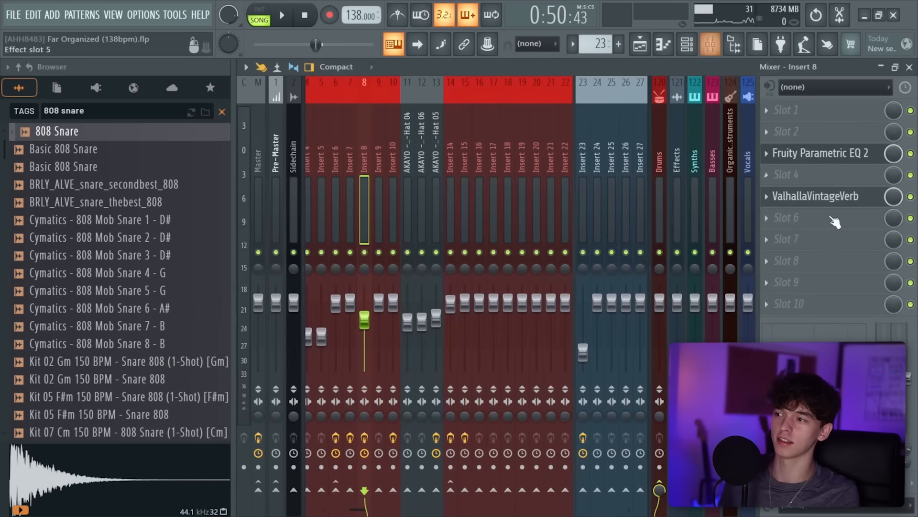
{"action": "left_click", "coordinate": [804, 239]}
{"action": "left_click", "coordinate": [332, 19]}
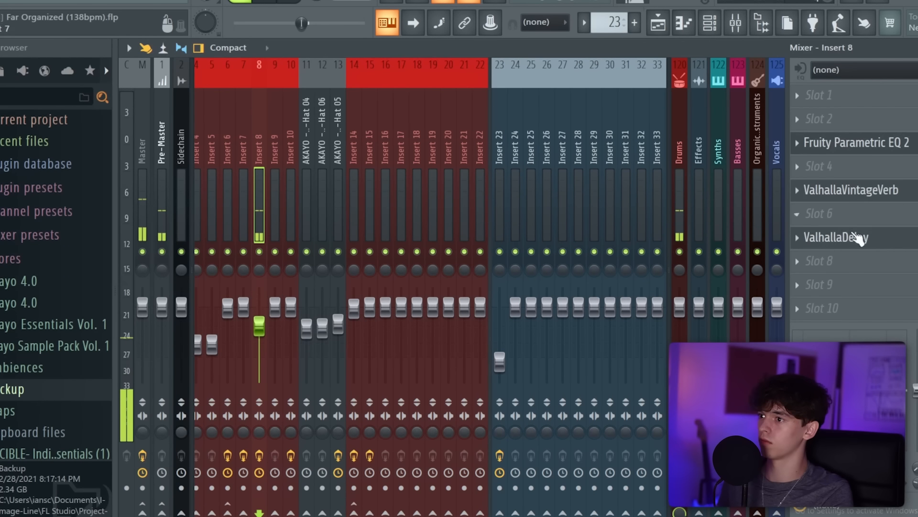
Step: Load the GHOST-Falling Snare drum preset in ValhallaDelay on Insert 8
{"action": "left_click", "coordinate": [516, 292]}
{"action": "mouse_move", "coordinate": [485, 447]}
{"action": "mouse_move", "coordinate": [679, 329]}
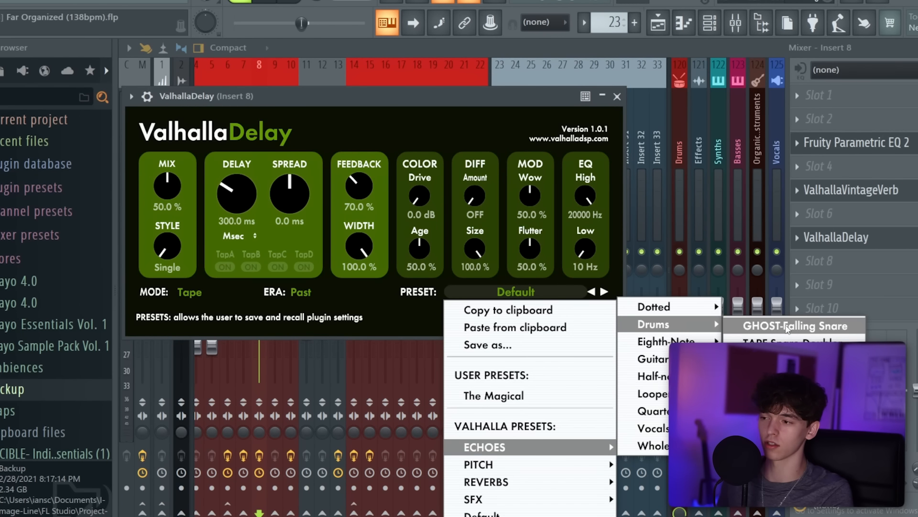
{"action": "left_click", "coordinate": [787, 328]}
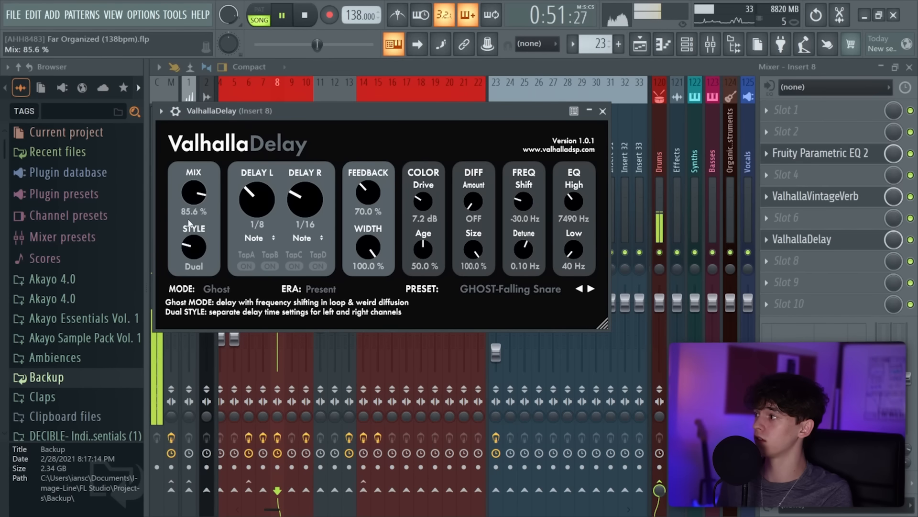
Step: Create an automation clip for the ValhallaDelay mix on Insert 8 and return to the playlist
{"action": "left_click", "coordinate": [175, 14]}
{"action": "mouse_move", "coordinate": [215, 243]}
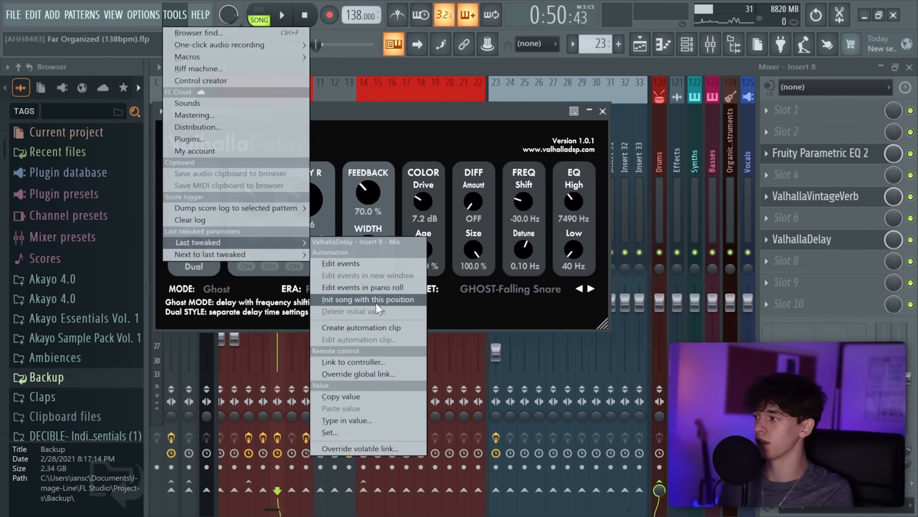
{"action": "left_click", "coordinate": [376, 299]}
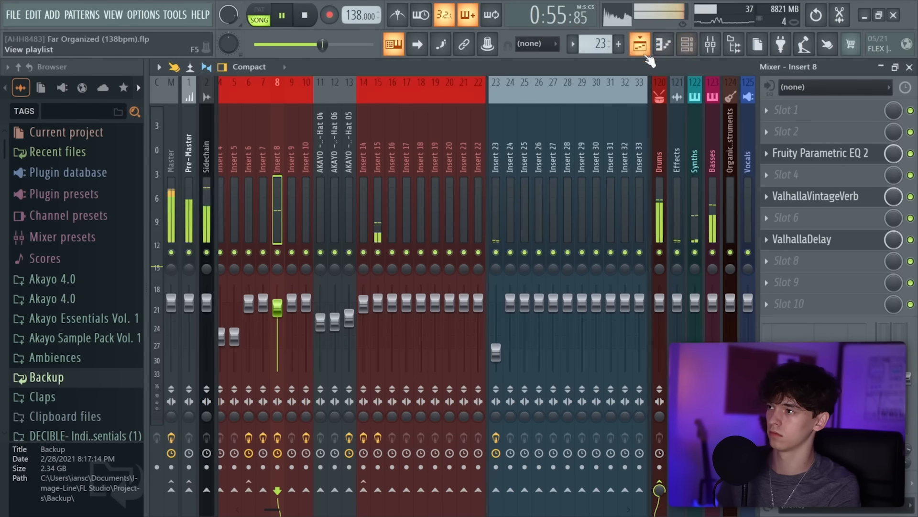
{"action": "left_click", "coordinate": [646, 53]}
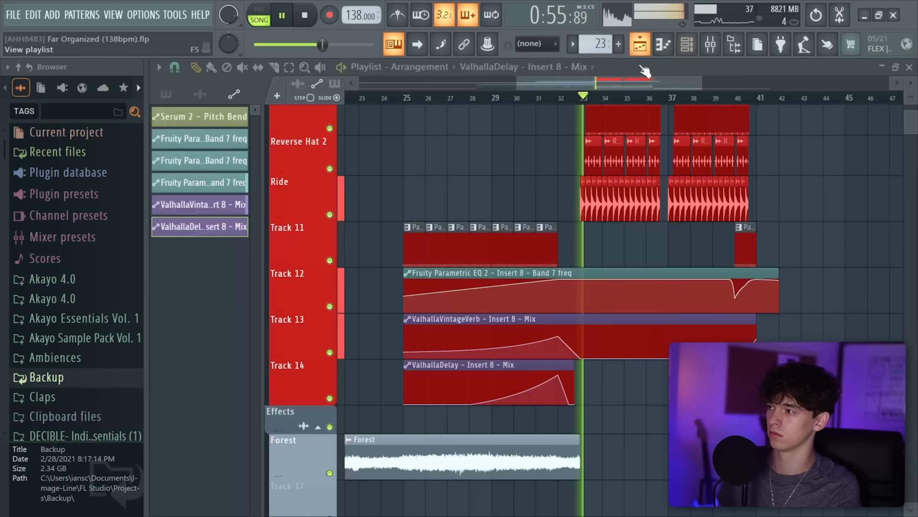
Step: Play Pattern 20 from the Synths track on its own and locate its mixer channel, Insert 43
{"action": "scroll", "coordinate": [701, 277], "scroll_direction": "down", "scroll_amount": 2}
{"action": "scroll", "coordinate": [688, 297], "scroll_direction": "up", "scroll_amount": 6}
{"action": "scroll", "coordinate": [672, 323], "scroll_direction": "down", "scroll_amount": 10}
{"action": "scroll", "coordinate": [607, 322], "scroll_direction": "down", "scroll_amount": 3}
{"action": "left_click", "coordinate": [605, 322]}
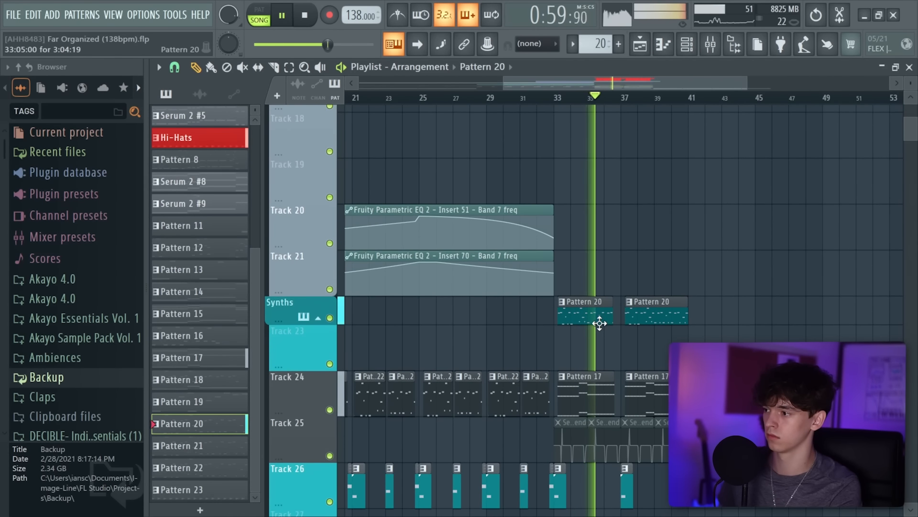
{"action": "scroll", "coordinate": [672, 144], "scroll_direction": "down", "scroll_amount": 1}
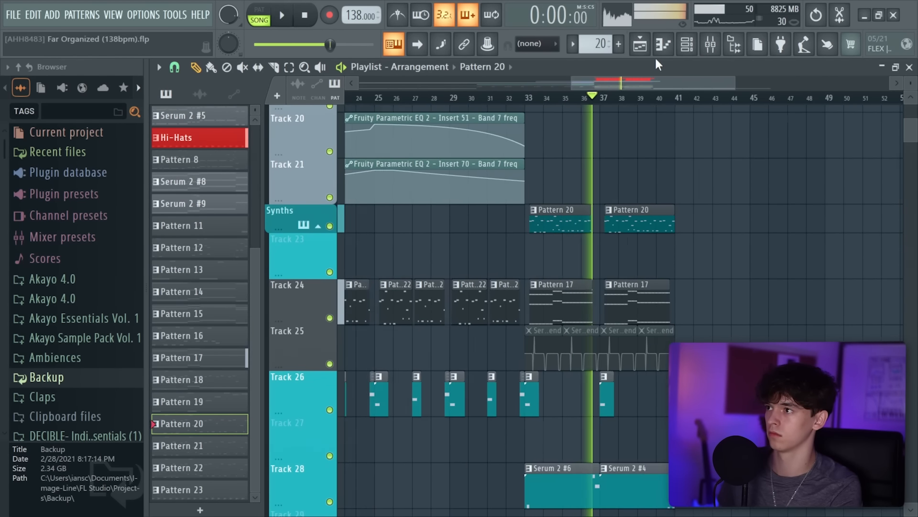
{"action": "key", "text": "space"}
{"action": "left_click", "coordinate": [687, 44]}
{"action": "left_click", "coordinate": [256, 7]}
{"action": "scroll", "coordinate": [431, 177], "scroll_direction": "down", "scroll_amount": 9}
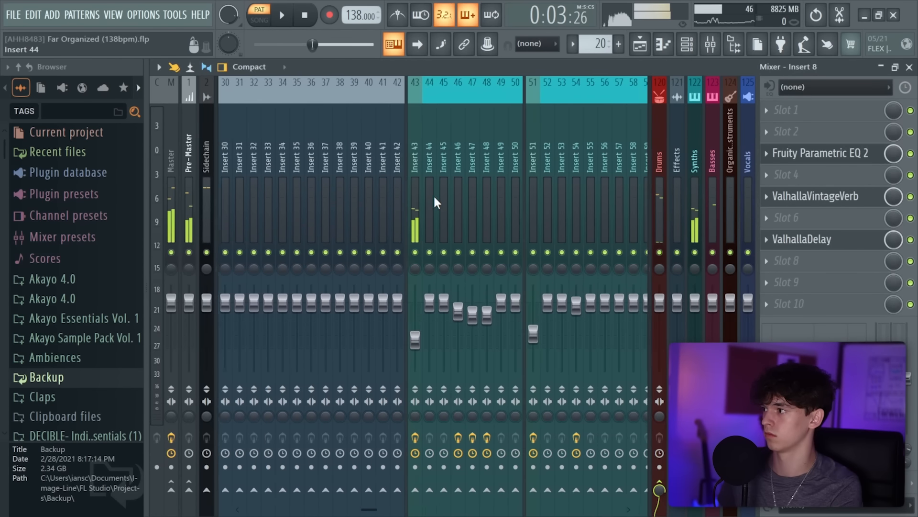
{"action": "left_click", "coordinate": [414, 210]}
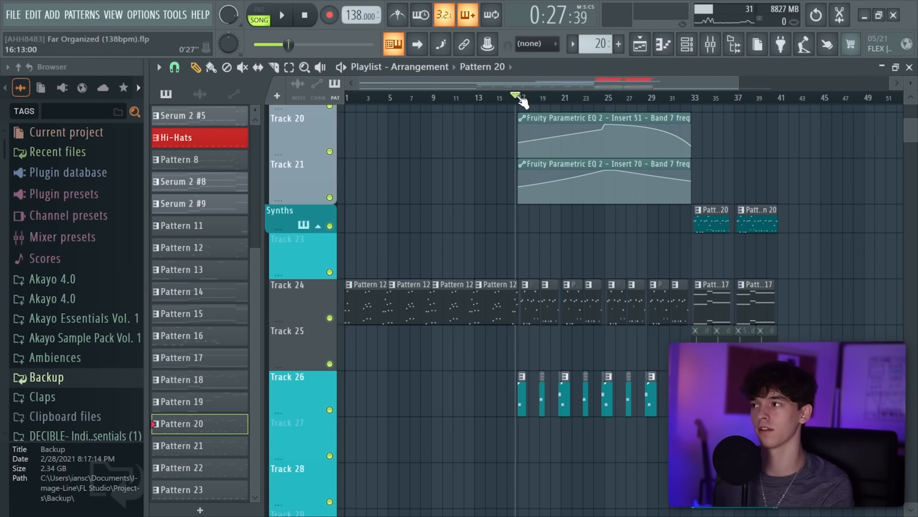
Step: Play the intro with the Serum 2 #8 clips removed from Track 31 and restore them
{"action": "left_click", "coordinate": [685, 51]}
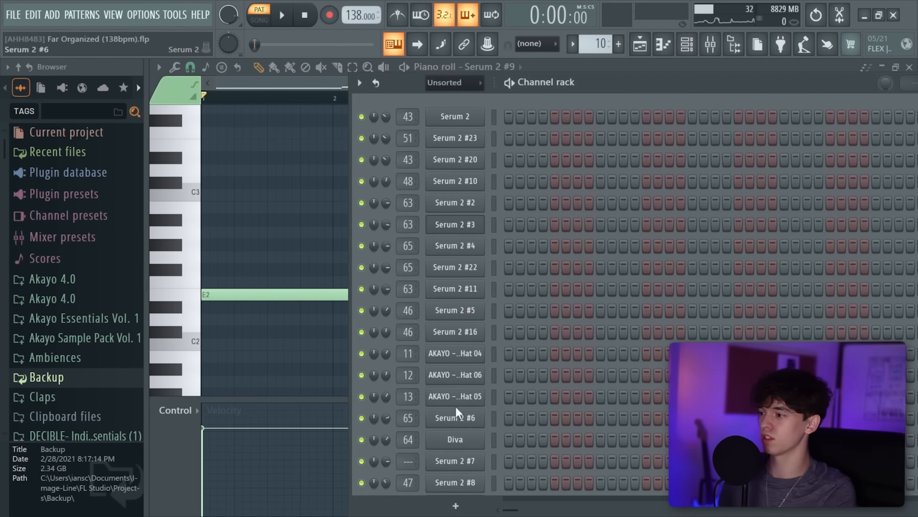
{"action": "scroll", "coordinate": [457, 412], "scroll_direction": "down", "scroll_amount": 5}
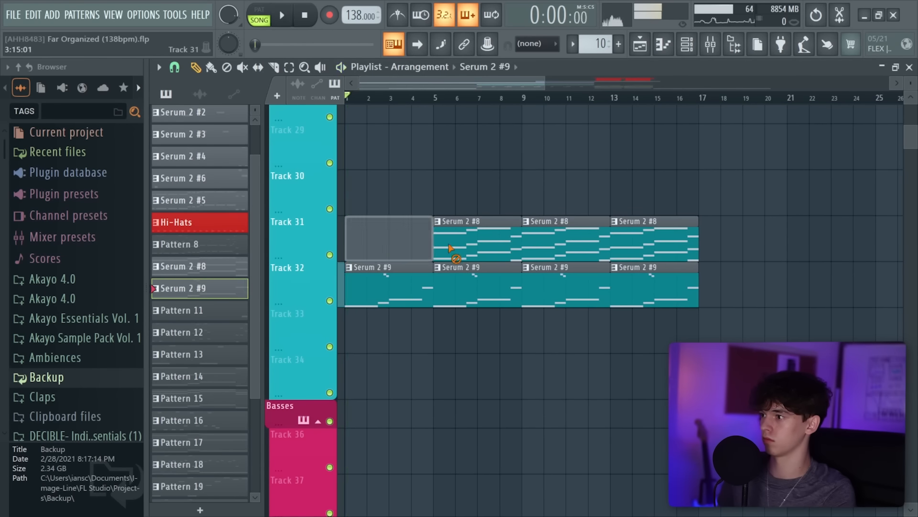
{"action": "left_click_drag", "start_coordinate": [450, 249], "coordinate": [662, 247]}
{"action": "key", "text": "space"}
{"action": "key", "text": "ctrl+z"}
Step: Review the synth tracks in the playlist and examine the Serum 2 #8 chord notes in the piano roll
{"action": "scroll", "coordinate": [604, 261], "scroll_direction": "up", "scroll_amount": 6}
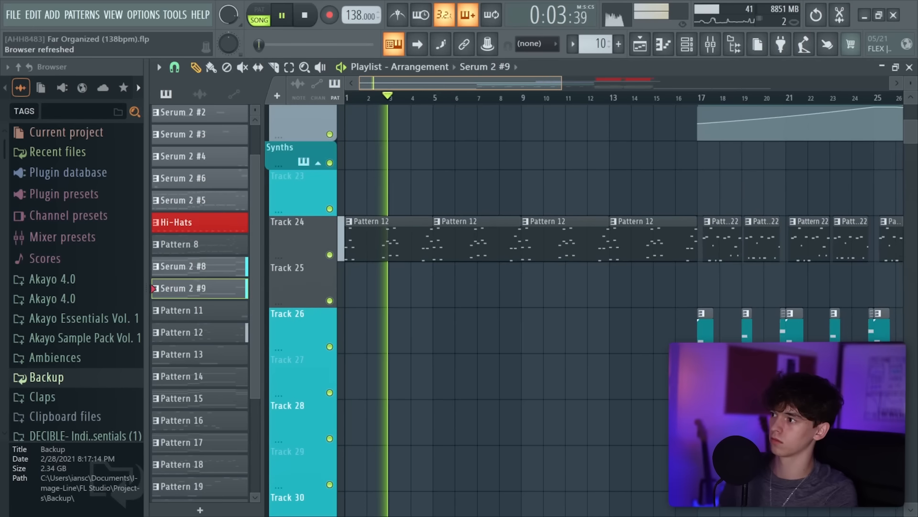
{"action": "scroll", "coordinate": [590, 267], "scroll_direction": "down", "scroll_amount": 3}
{"action": "scroll", "coordinate": [554, 223], "scroll_direction": "down", "scroll_amount": 2}
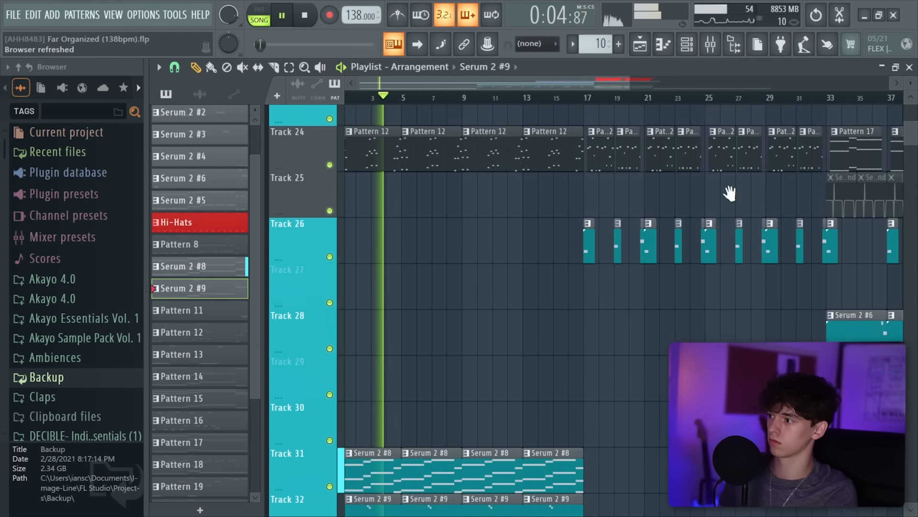
{"action": "scroll", "coordinate": [582, 361], "scroll_direction": "up", "scroll_amount": 2}
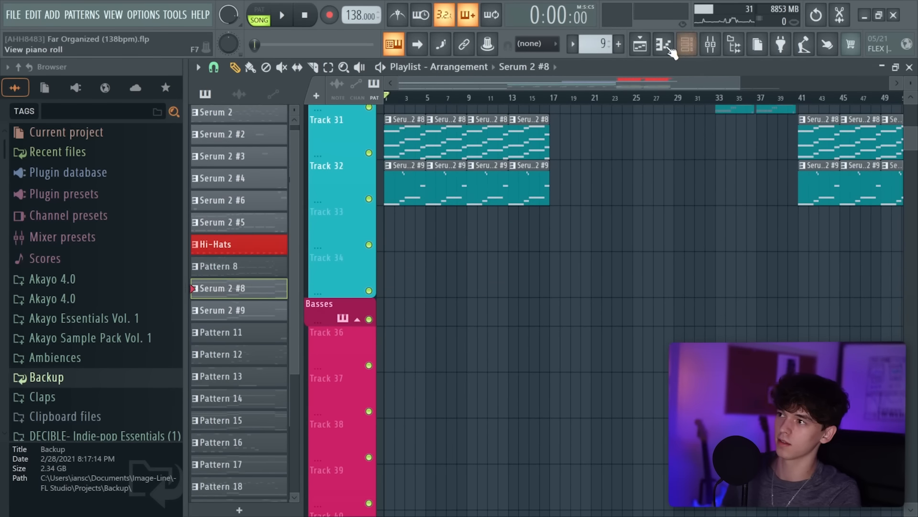
{"action": "left_click", "coordinate": [664, 45]}
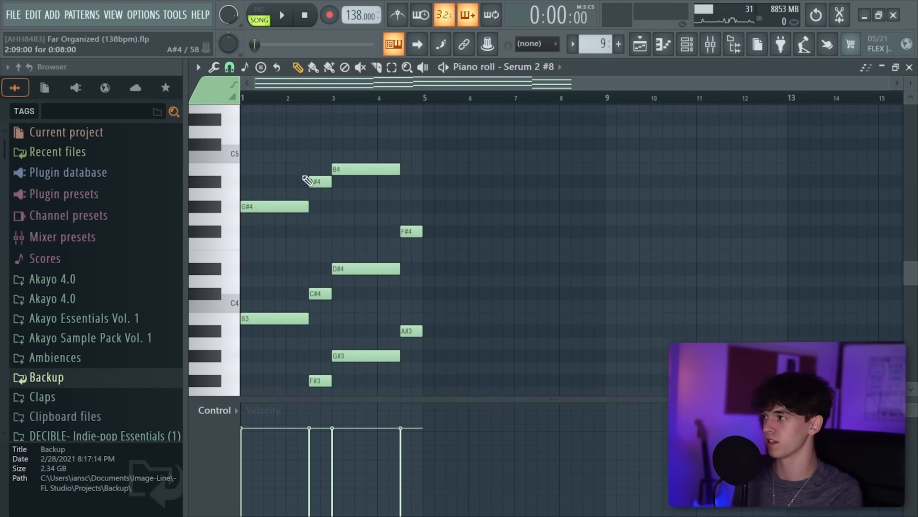
{"action": "scroll", "coordinate": [306, 180], "scroll_direction": "down", "scroll_amount": 3}
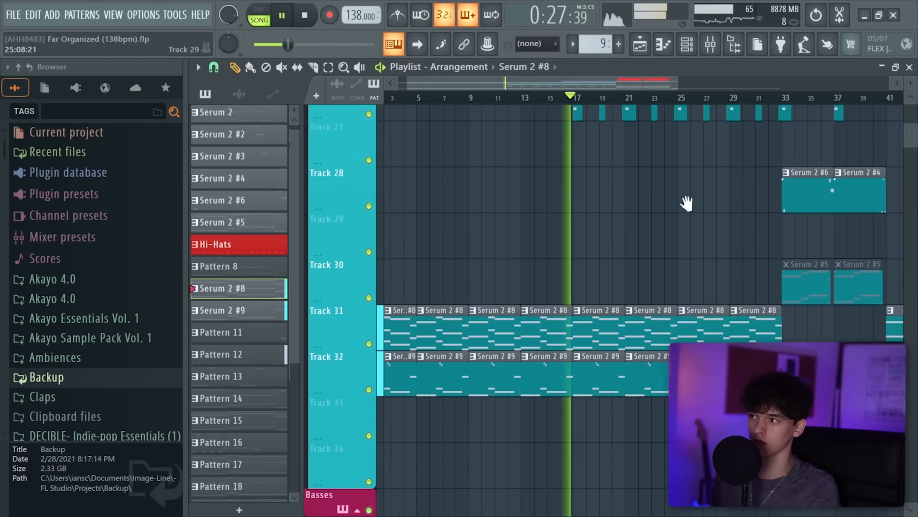
Step: Copy the Serum 2 clips on Tracks 31 and 32 to start at bar 58 and undo the last clip change
{"action": "mouse_move", "coordinate": [687, 203]}
{"action": "left_mouse_down"}
{"action": "mouse_move", "coordinate": [628, 391]}
{"action": "mouse_move", "coordinate": [683, 253]}
{"action": "left_mouse_up"}
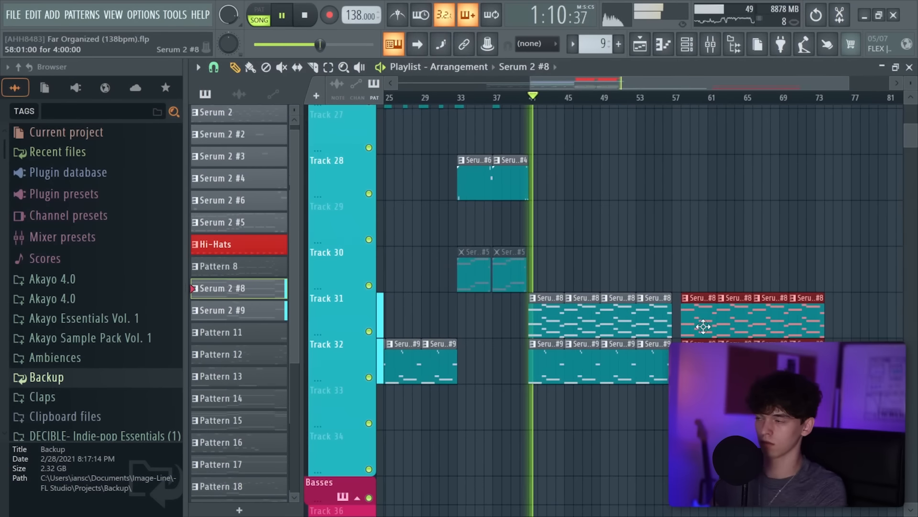
{"action": "scroll", "coordinate": [676, 230], "scroll_direction": "up", "scroll_amount": 5}
{"action": "key", "text": "ctrl+z"}
{"action": "scroll", "coordinate": [779, 291], "scroll_direction": "down", "scroll_amount": 6}
{"action": "left_click_drag", "start_coordinate": [684, 86], "coordinate": [846, 86]}
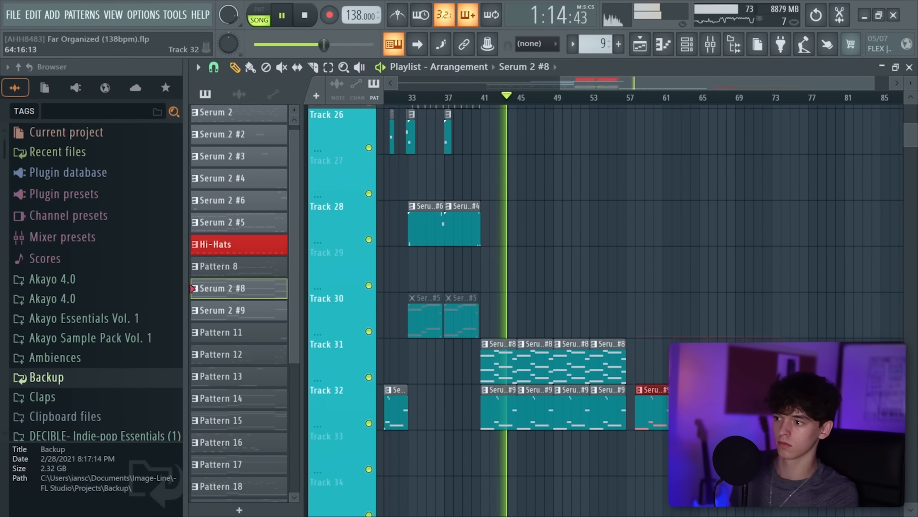
{"action": "scroll", "coordinate": [693, 317], "scroll_direction": "up", "scroll_amount": 3}
{"action": "left_click_drag", "start_coordinate": [652, 177], "coordinate": [504, 189]}
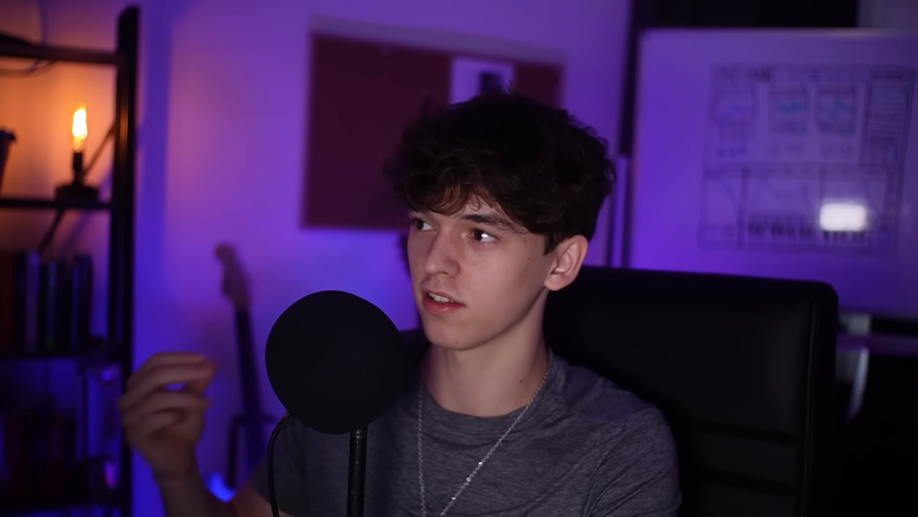
Step: Make the kick clip at bar 1 of the Kick track unique
{"action": "key", "text": "space"}
{"action": "left_click", "coordinate": [388, 185]}
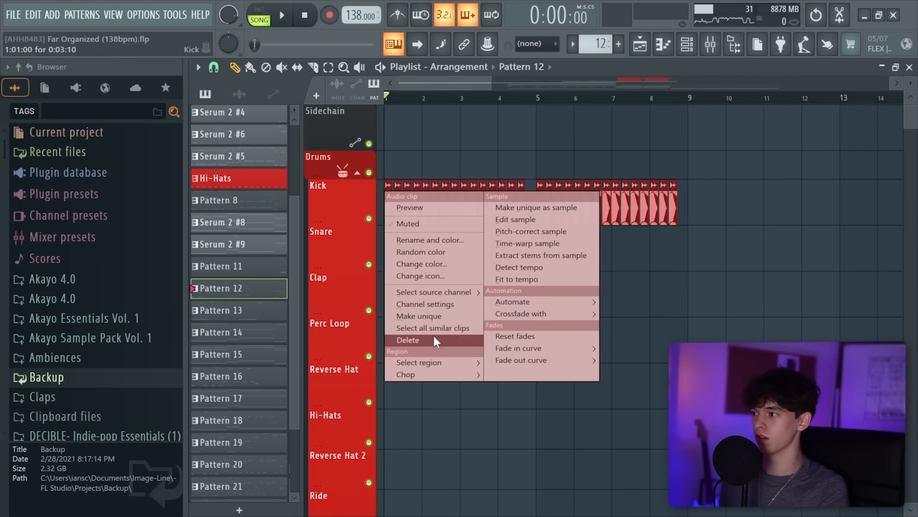
{"action": "left_click", "coordinate": [430, 316]}
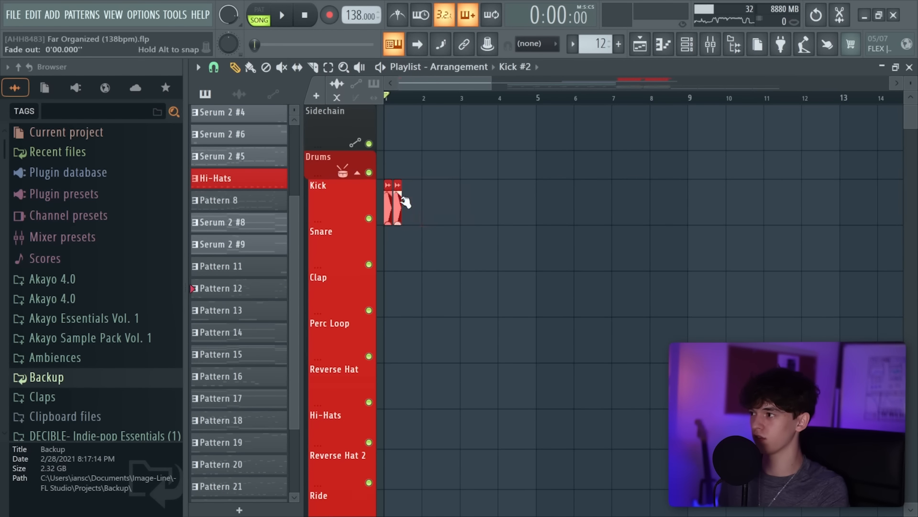
Step: Paint the unique kick on every beat of bars 1 to 8 and route it to mixer Insert 18
{"action": "left_click_drag", "start_coordinate": [398, 204], "coordinate": [388, 211]}
{"action": "left_click", "coordinate": [214, 68]}
{"action": "left_click", "coordinate": [225, 245]}
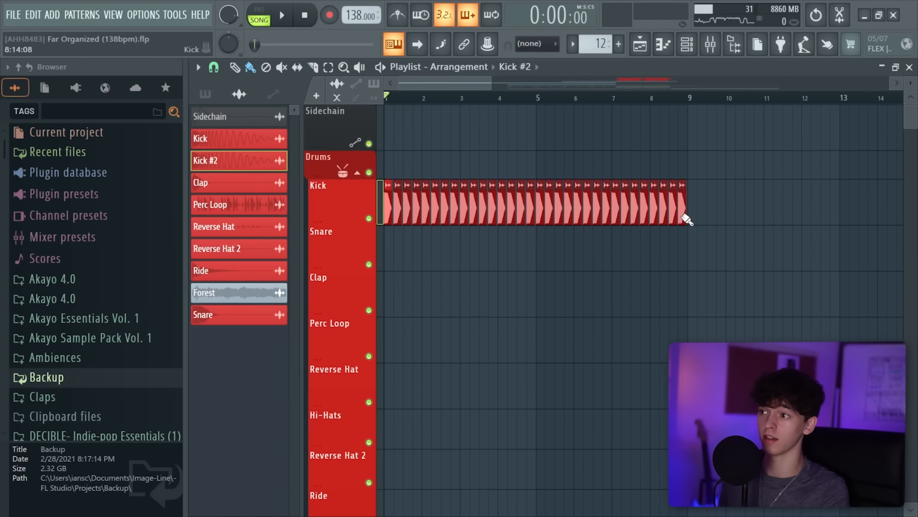
{"action": "left_click", "coordinate": [723, 52]}
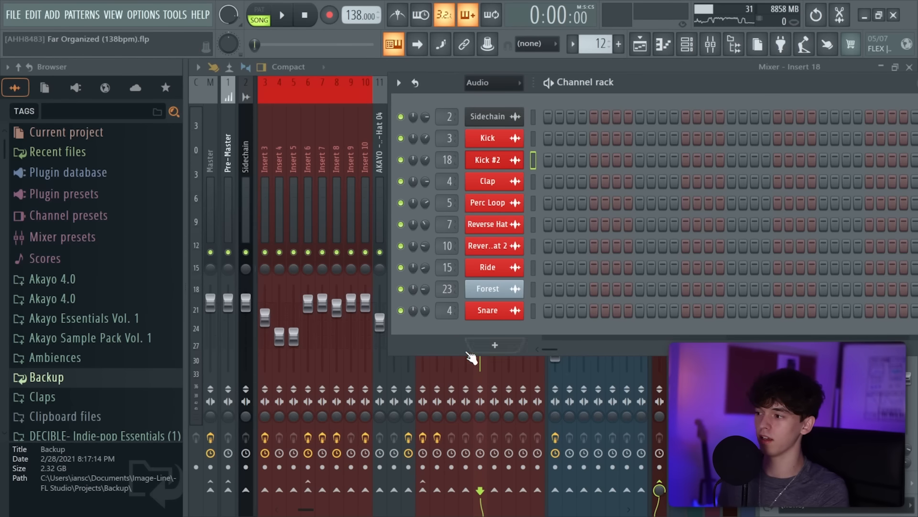
{"action": "left_click", "coordinate": [471, 356]}
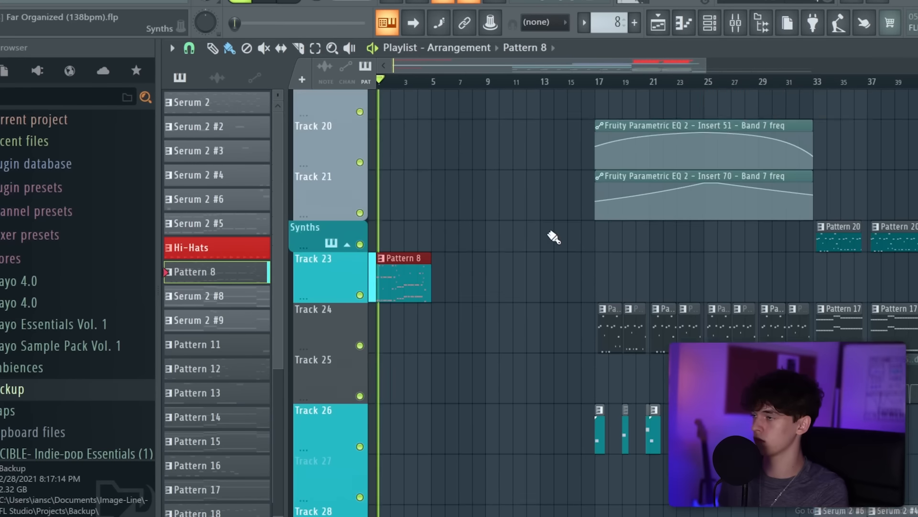
Step: Paint the Sidechain sample along the Sidechain track over bars 1 to 8 to accompany the kicks
{"action": "scroll", "coordinate": [576, 219], "scroll_direction": "up", "scroll_amount": 5}
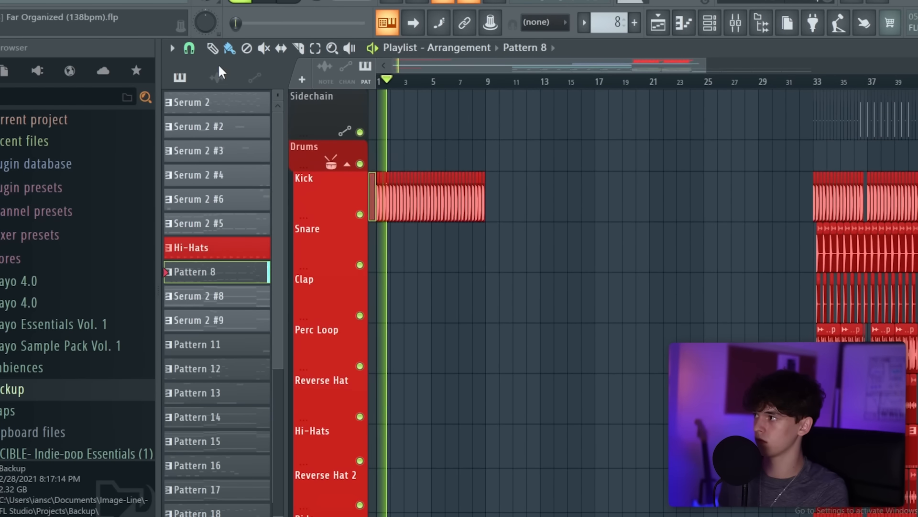
{"action": "left_click", "coordinate": [238, 94]}
{"action": "left_click", "coordinate": [216, 106]}
{"action": "left_click", "coordinate": [380, 119]}
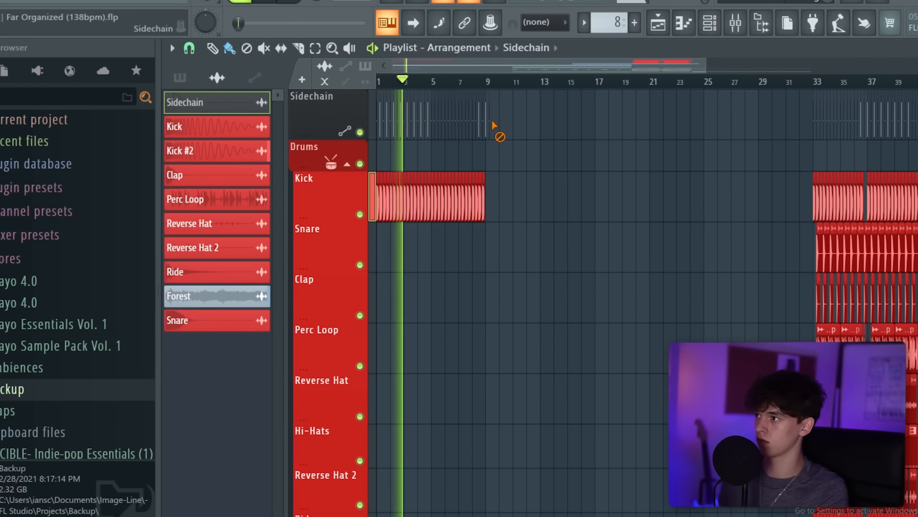
{"action": "scroll", "coordinate": [591, 299], "scroll_direction": "down", "scroll_amount": 5}
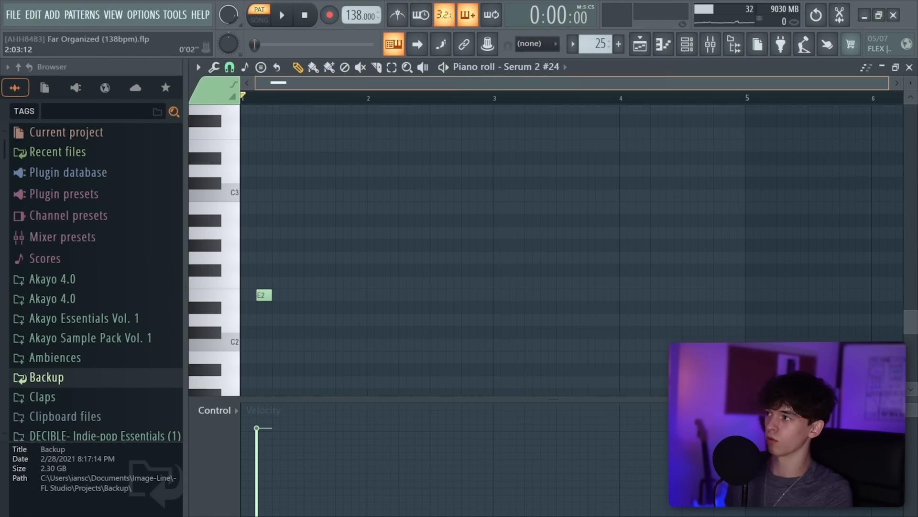
Step: Duplicate the short offbeat E2 note in the Serum 2 #24 pattern
{"action": "scroll", "coordinate": [340, 310], "scroll_direction": "up", "scroll_amount": 3, "text": "ctrl"}
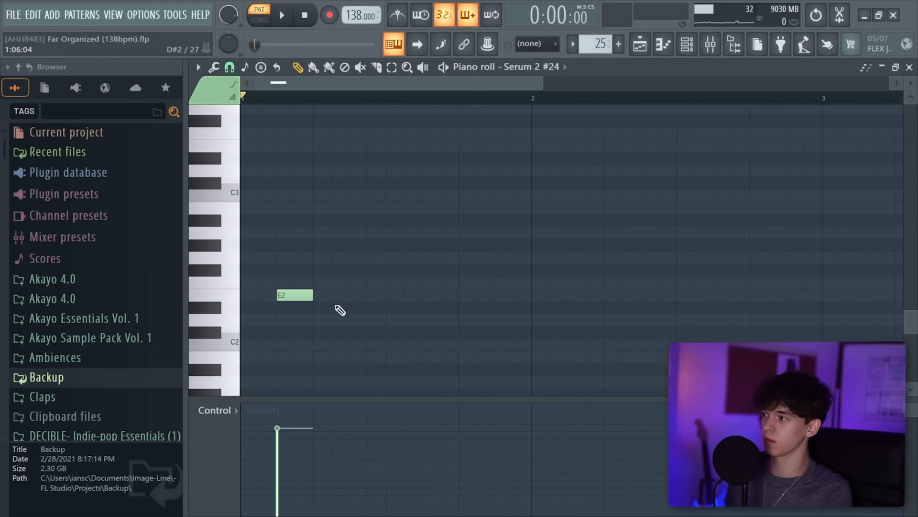
{"action": "left_click_drag", "start_coordinate": [418, 277], "coordinate": [173, 385], "text": "ctrl"}
{"action": "key", "text": "ctrl+b"}
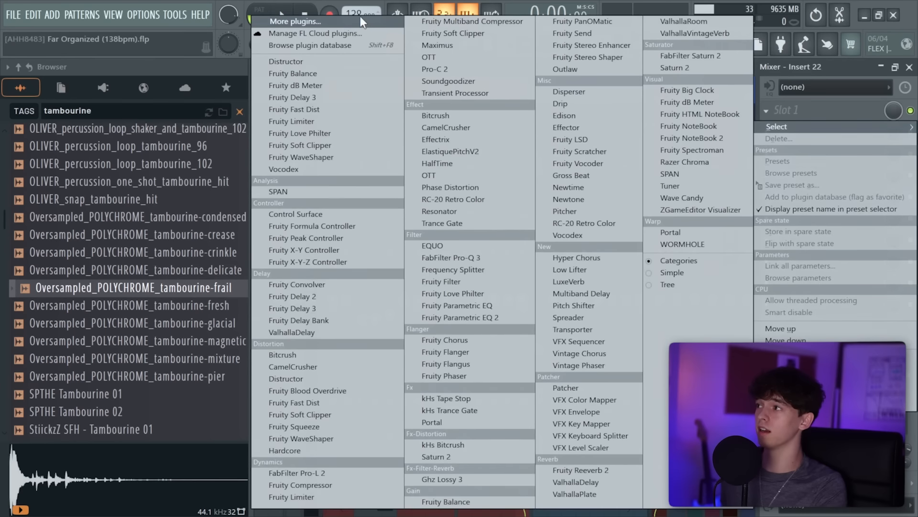
Step: Choose an effect for slot 1 of the mixer insert and consolidate the tambourine on Track 18 into a new audio clip
{"action": "left_click", "coordinate": [349, 21]}
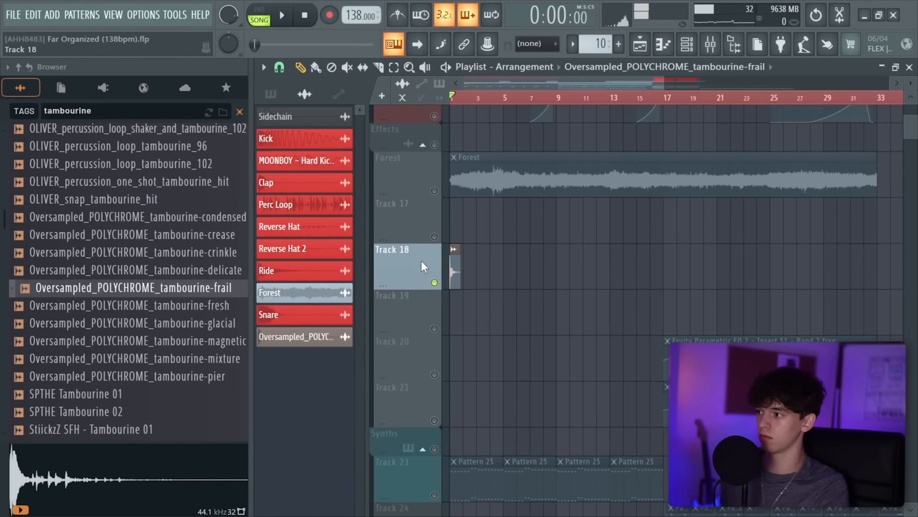
{"action": "right_click", "coordinate": [404, 260]}
{"action": "left_click", "coordinate": [562, 393]}
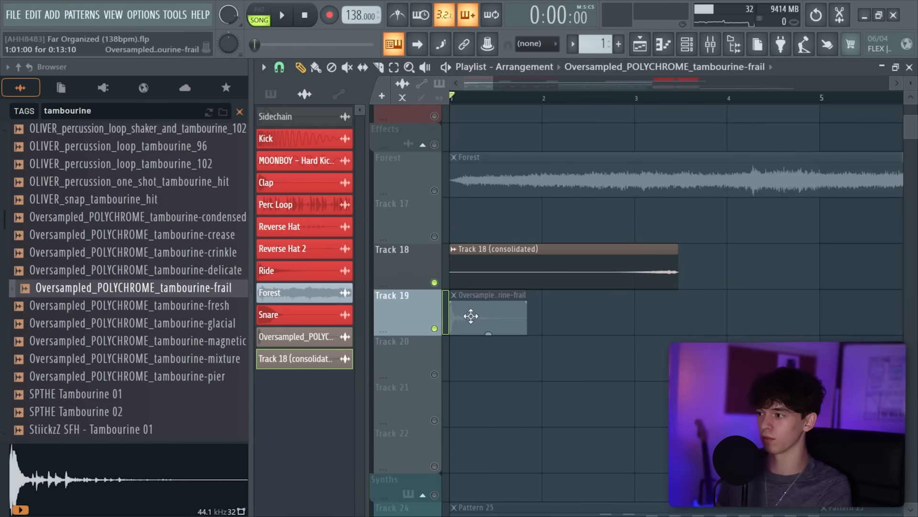
Step: Move the consolidated Track 18 clip to end at bar 17 and the dry tambourine on Track 19 to start there
{"action": "left_click_drag", "start_coordinate": [471, 318], "coordinate": [748, 318]}
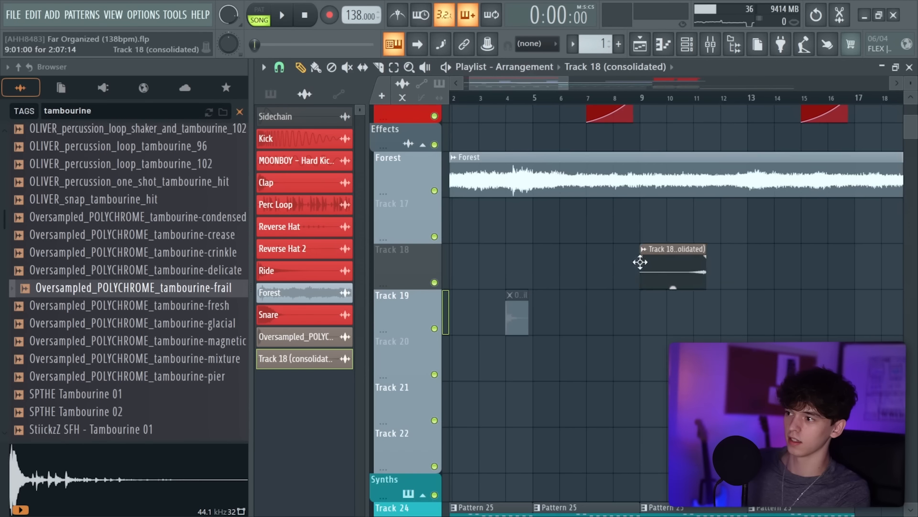
{"action": "left_click_drag", "start_coordinate": [640, 261], "coordinate": [793, 270]}
{"action": "left_click_drag", "start_coordinate": [835, 271], "coordinate": [833, 271]}
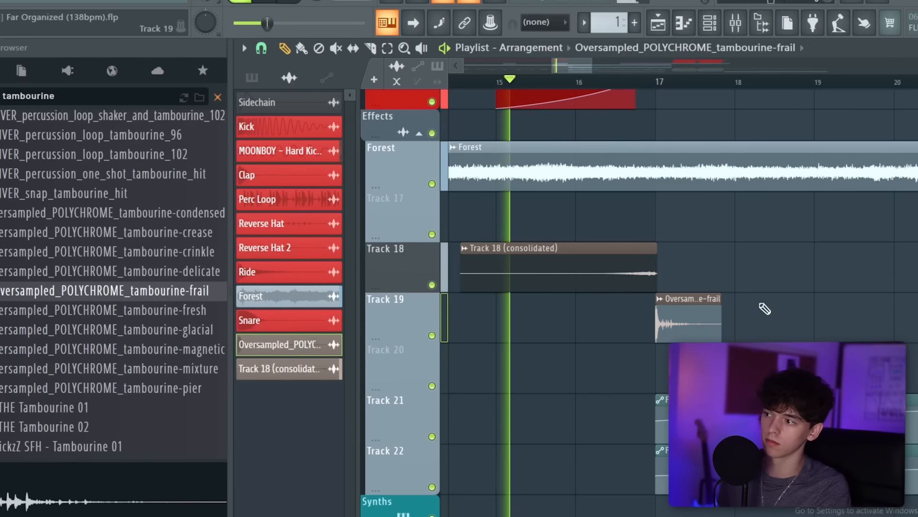
Step: Turn down the tambourine-frail sample in its channel settings and check the settings of the consolidated Track 18 clip
{"action": "double_click", "coordinate": [690, 303]}
{"action": "left_click_drag", "start_coordinate": [687, 244], "coordinate": [687, 263]}
{"action": "key", "text": "Escape"}
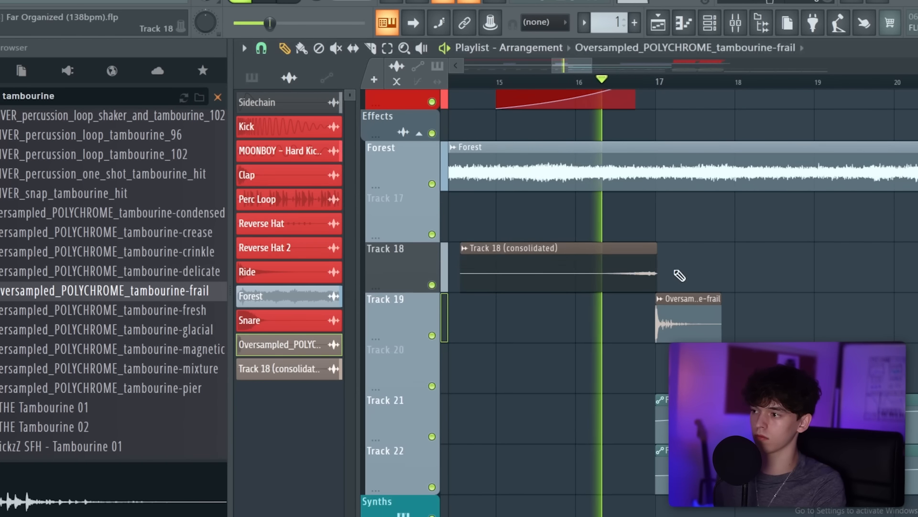
{"action": "double_click", "coordinate": [644, 251]}
{"action": "key", "text": "Escape"}
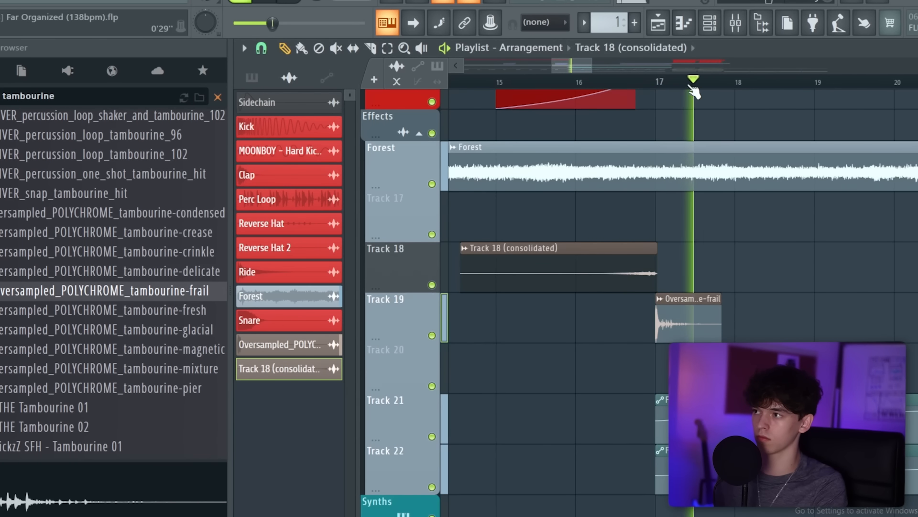
Step: Trim the start of the consolidated Track 18 clip to midway through bar 15 and fade it in
{"action": "scroll", "coordinate": [542, 261], "scroll_direction": "down", "scroll_amount": 3}
{"action": "left_click_drag", "start_coordinate": [507, 279], "coordinate": [536, 278]}
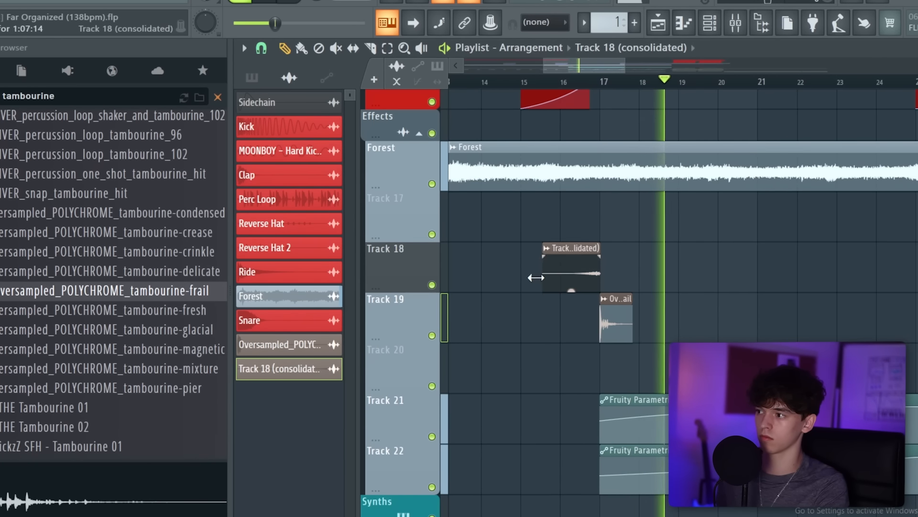
Step: Copy the Track 18 reverse tambourine and Track 19 hit so they meet at bar 25, and paste the pair again further along
{"action": "left_click_drag", "start_coordinate": [681, 339], "coordinate": [548, 241]}
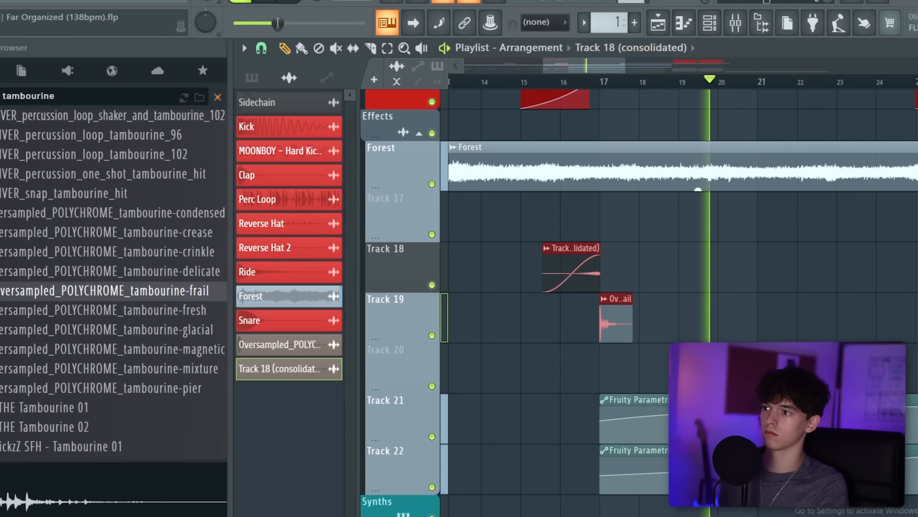
{"action": "scroll", "coordinate": [662, 70], "scroll_direction": "up", "scroll_amount": 3}
{"action": "key", "text": "ctrl+v"}
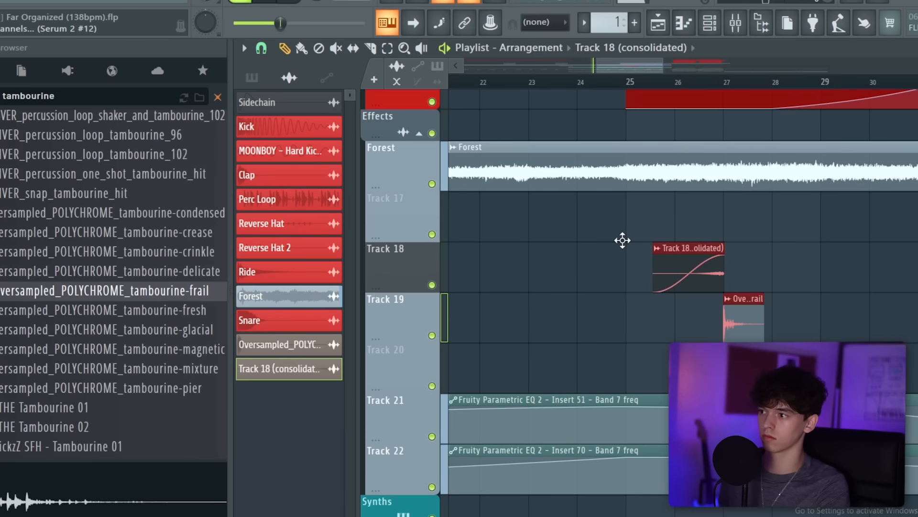
{"action": "left_click_drag", "start_coordinate": [619, 251], "coordinate": [623, 249]}
{"action": "key", "text": "space"}
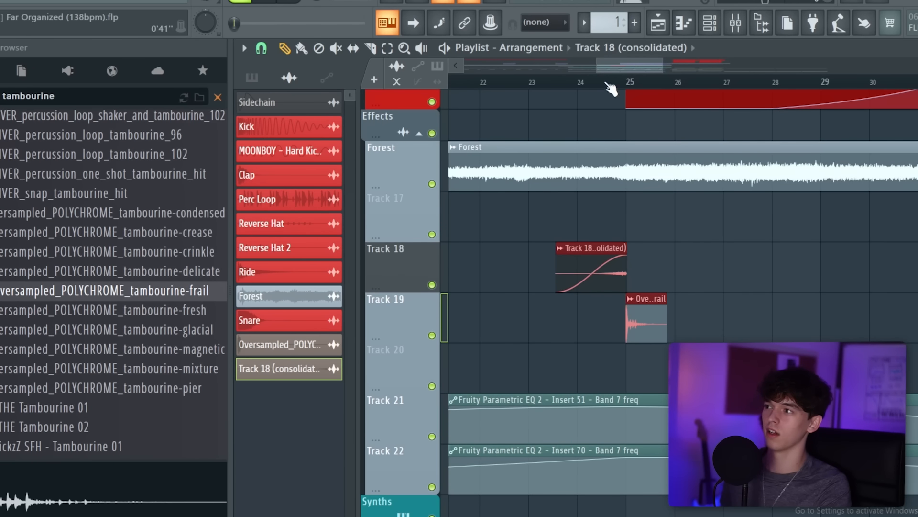
{"action": "scroll", "coordinate": [606, 81], "scroll_direction": "down", "scroll_amount": 4}
{"action": "key", "text": "ctrl+v"}
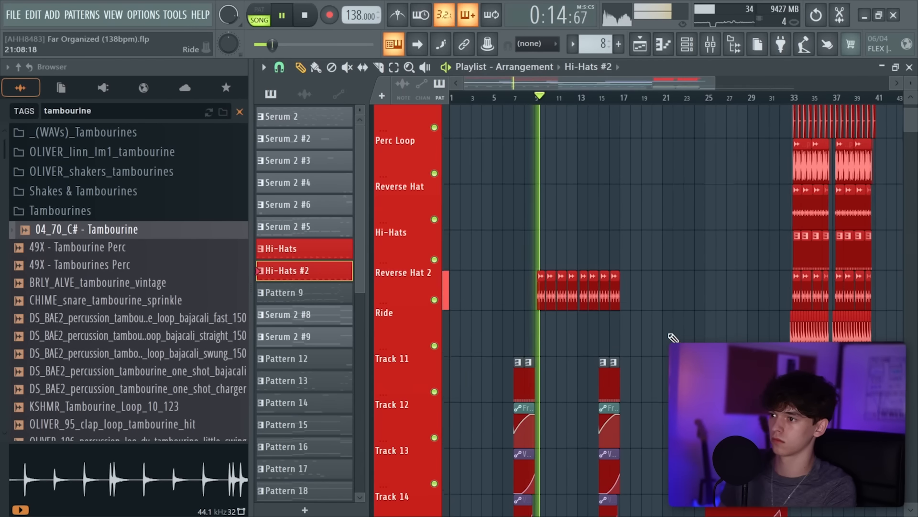
Step: Review the drum tracks in the arrangement between bars 9 and 17 during playback
{"action": "scroll", "coordinate": [667, 330], "scroll_direction": "up", "scroll_amount": 4}
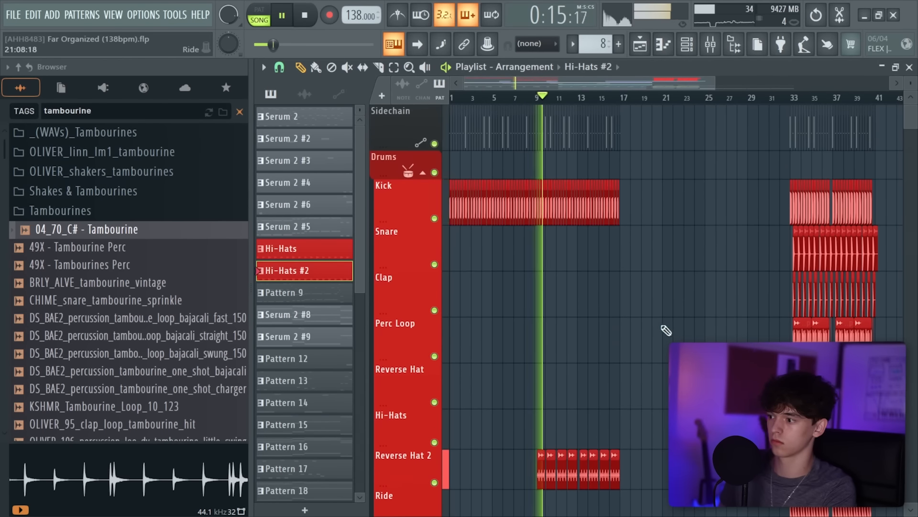
{"action": "scroll", "coordinate": [569, 83], "scroll_direction": "up", "scroll_amount": 3}
{"action": "left_click_drag", "start_coordinate": [575, 225], "coordinate": [525, 102]}
{"action": "left_click_drag", "start_coordinate": [539, 197], "coordinate": [673, 225]}
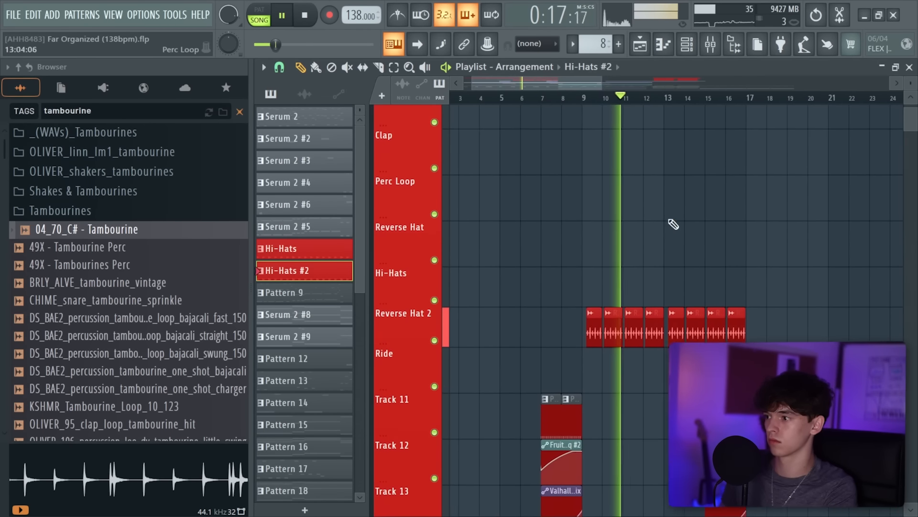
{"action": "scroll", "coordinate": [668, 83], "scroll_direction": "down", "scroll_amount": 3}
{"action": "scroll", "coordinate": [667, 83], "scroll_direction": "up", "scroll_amount": 4}
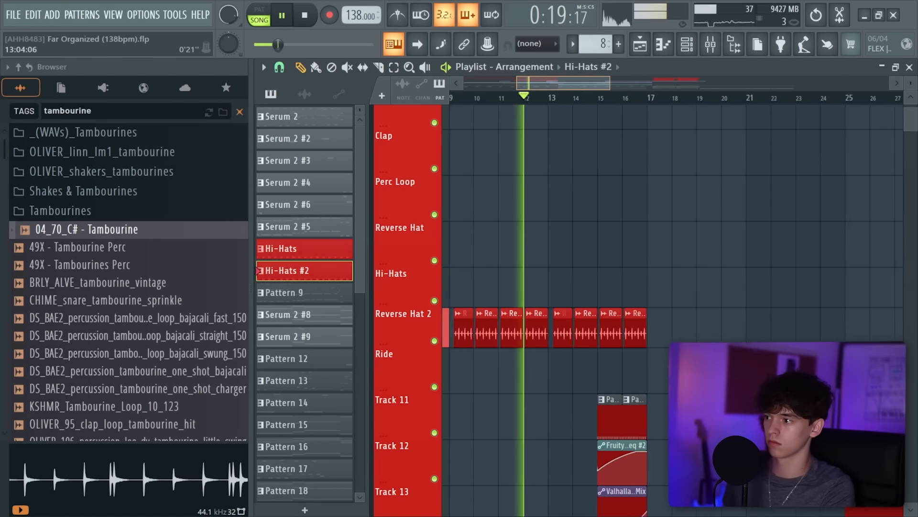
{"action": "scroll", "coordinate": [719, 263], "scroll_direction": "down", "scroll_amount": 3}
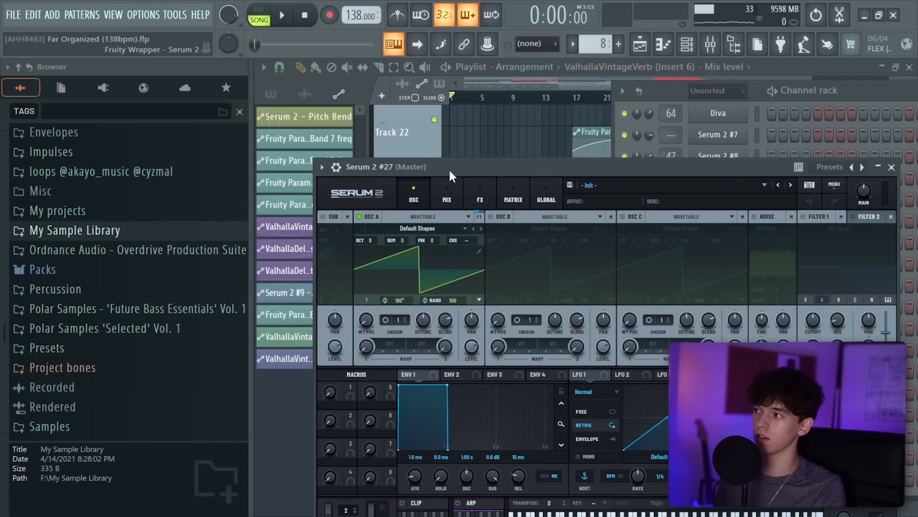
Step: Copy the opening melody notes from the Serum 2 #23 piano roll into pattern 28 for Serum 2 #27
{"action": "left_click_drag", "start_coordinate": [449, 168], "coordinate": [448, 125]}
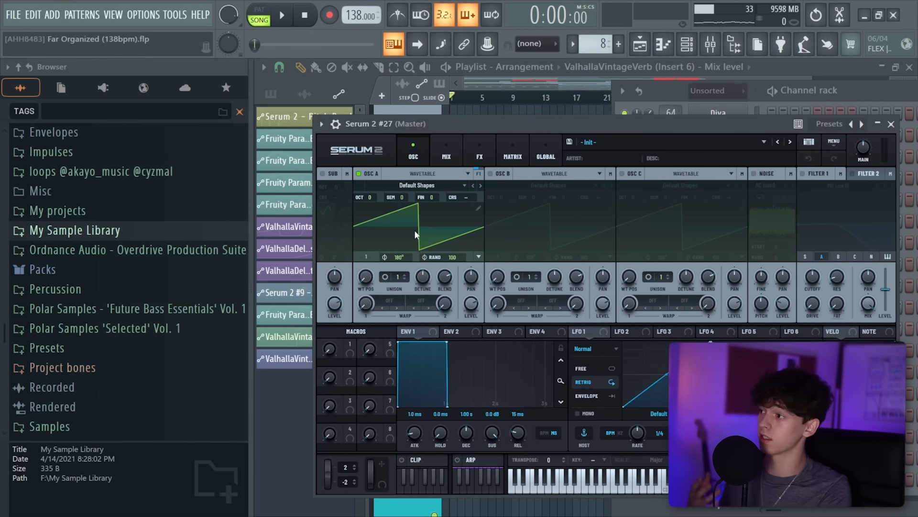
{"action": "left_click", "coordinate": [593, 81]}
{"action": "double_click", "coordinate": [599, 315]}
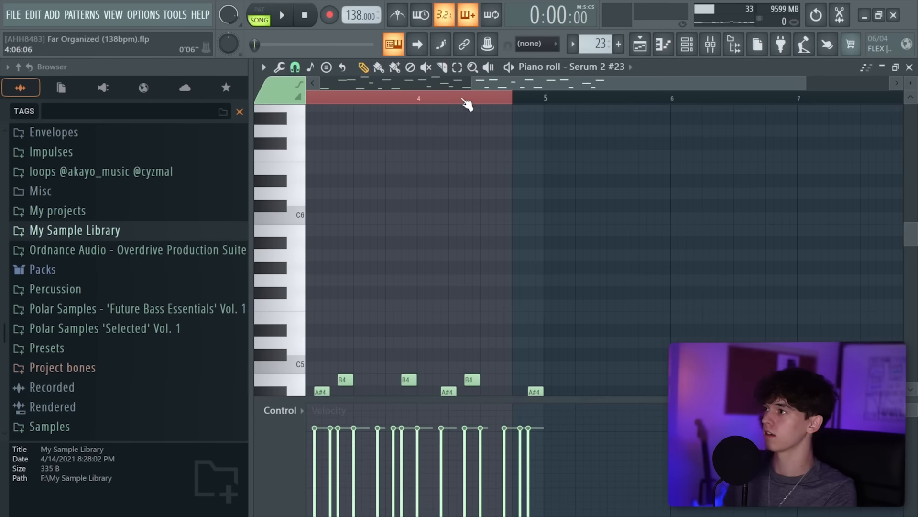
{"action": "scroll", "coordinate": [455, 307], "scroll_direction": "down", "scroll_amount": 1}
{"action": "left_click_drag", "start_coordinate": [452, 314], "coordinate": [647, 314]}
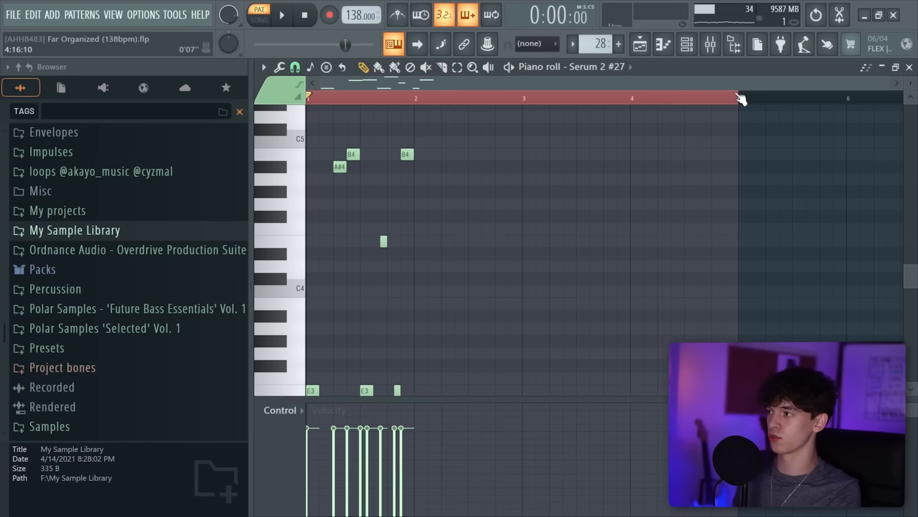
Step: Repeat the one-bar Serum 2 #27 phrase across four bars and shift its lower notes in the repeated bars
{"action": "key", "text": "ctrl+d"}
{"action": "scroll", "coordinate": [314, 274], "scroll_direction": "up", "scroll_amount": 2}
{"action": "left_click_drag", "start_coordinate": [309, 123], "coordinate": [539, 395]}
{"action": "key", "text": "ctrl+b"}
{"action": "scroll", "coordinate": [550, 230], "scroll_direction": "down", "scroll_amount": 2}
{"action": "key", "text": "ctrl+b"}
{"action": "key", "text": "ctrl+b"}
{"action": "left_click_drag", "start_coordinate": [416, 307], "coordinate": [506, 340]}
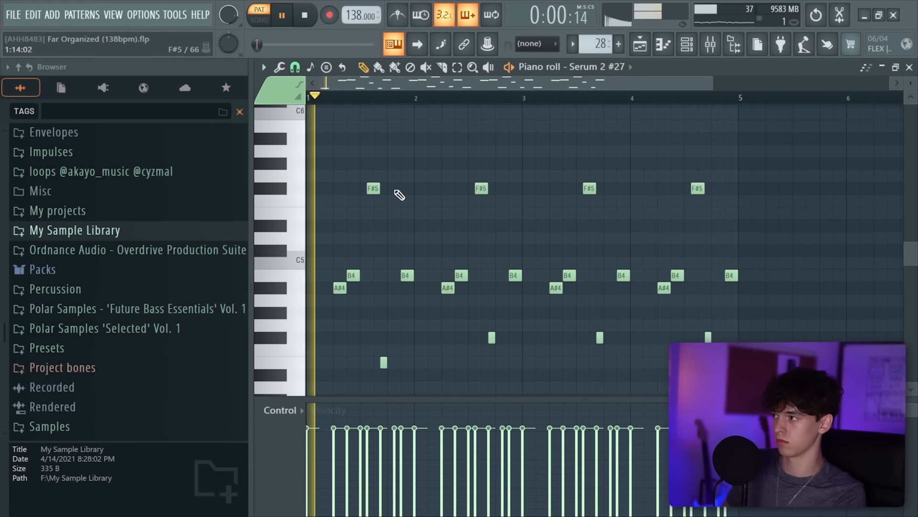
Step: Delete the F#5 notes from all four bars of the Serum 2 #27 pattern
{"action": "left_click_drag", "start_coordinate": [357, 168], "coordinate": [828, 218]}
{"action": "key", "text": "Delete"}
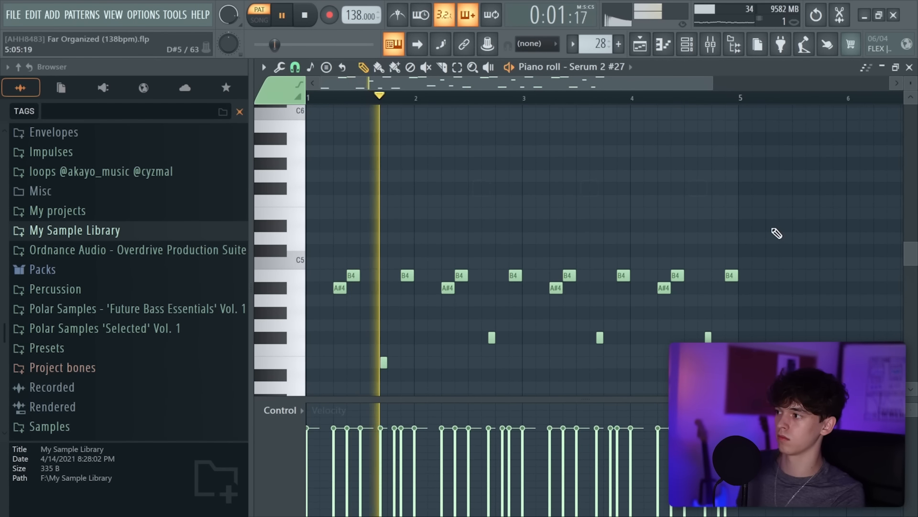
{"action": "scroll", "coordinate": [775, 232], "scroll_direction": "down", "scroll_amount": 2}
{"action": "key", "text": "space"}
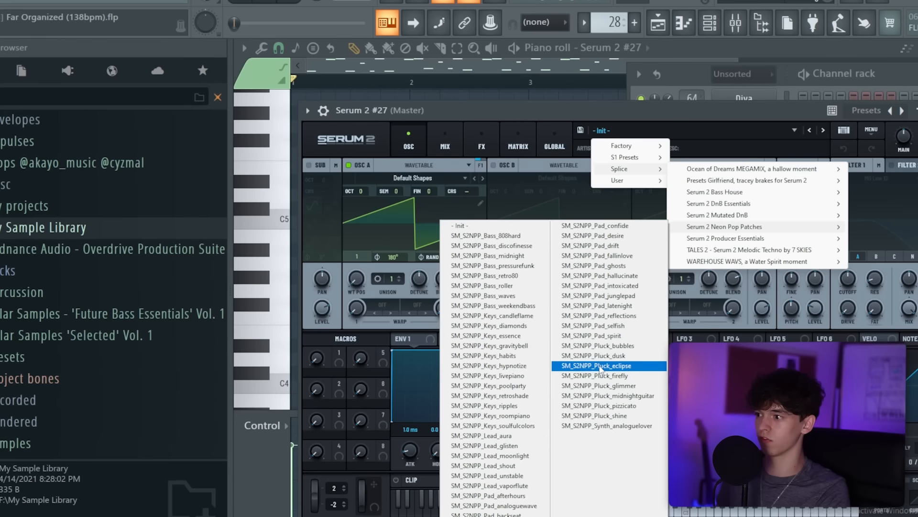
Step: Load the SM_S2NPP_Pluck_eclipse preset in Serum 2 #27 and add ValhallaVintageVerb with a reduced mix to Insert 44
{"action": "left_click", "coordinate": [594, 365]}
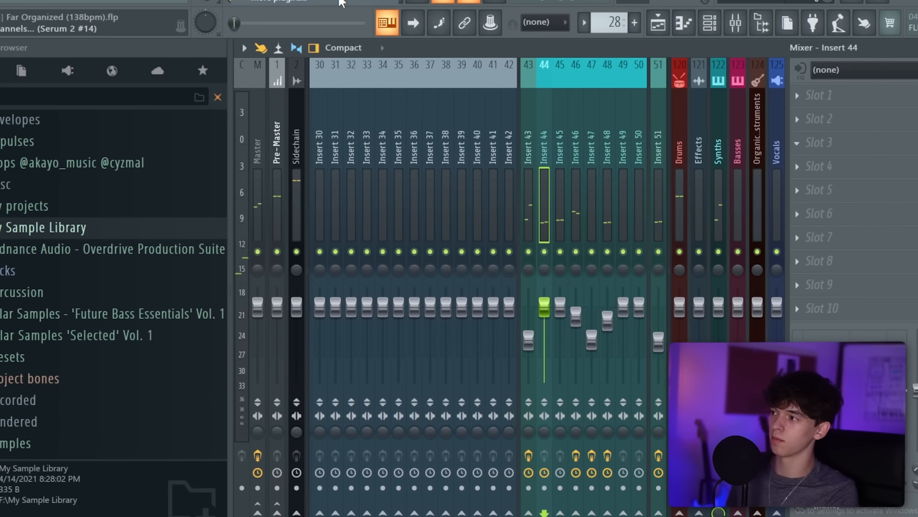
{"action": "left_click", "coordinate": [341, 3]}
{"action": "type", "text": "va"}
{"action": "double_click", "coordinate": [385, 158]}
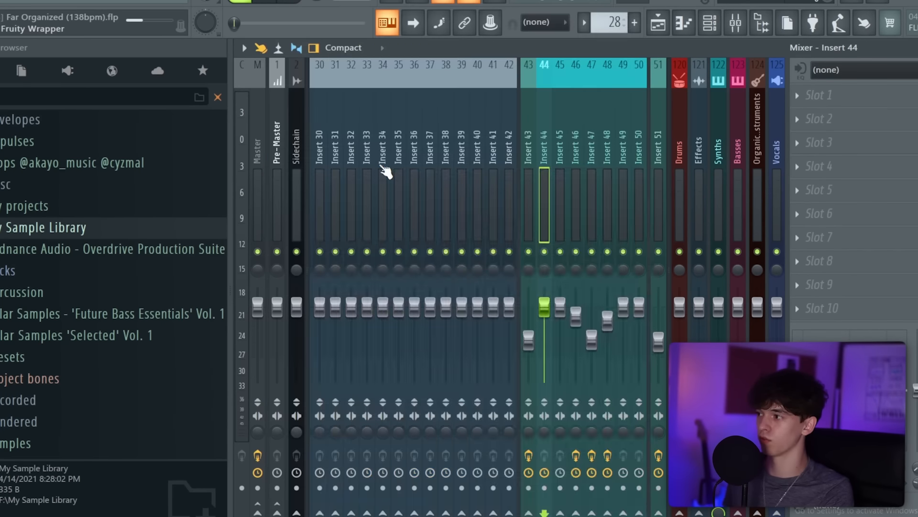
{"action": "left_click_drag", "start_coordinate": [358, 268], "coordinate": [359, 325]}
Step: Add Fruity Parametric EQ 2 to slot 4 of Insert 44
{"action": "left_click", "coordinate": [797, 167]}
{"action": "mouse_move", "coordinate": [808, 184]}
{"action": "left_click", "coordinate": [512, 324]}
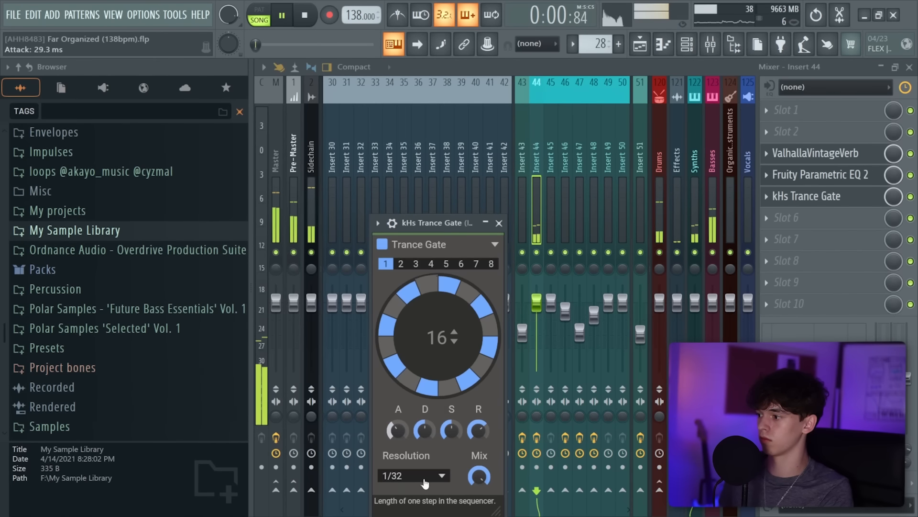
Step: Set the kHs Trance Gate to 1/32 resolution with a longer release and lower Insert 44's volume to -2.7 dB
{"action": "left_click", "coordinate": [424, 479]}
{"action": "left_click", "coordinate": [421, 429]}
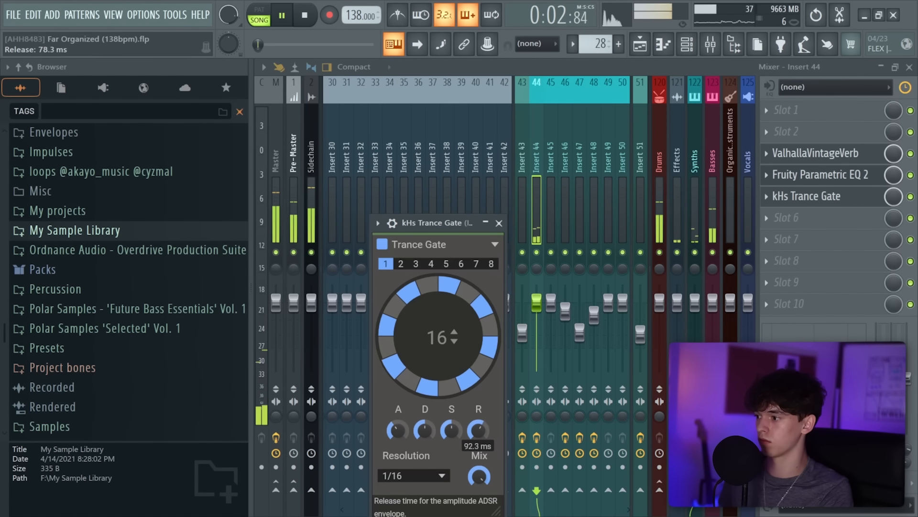
{"action": "left_click", "coordinate": [424, 475]}
{"action": "left_click", "coordinate": [421, 459]}
{"action": "left_click_drag", "start_coordinate": [479, 430], "coordinate": [478, 445]}
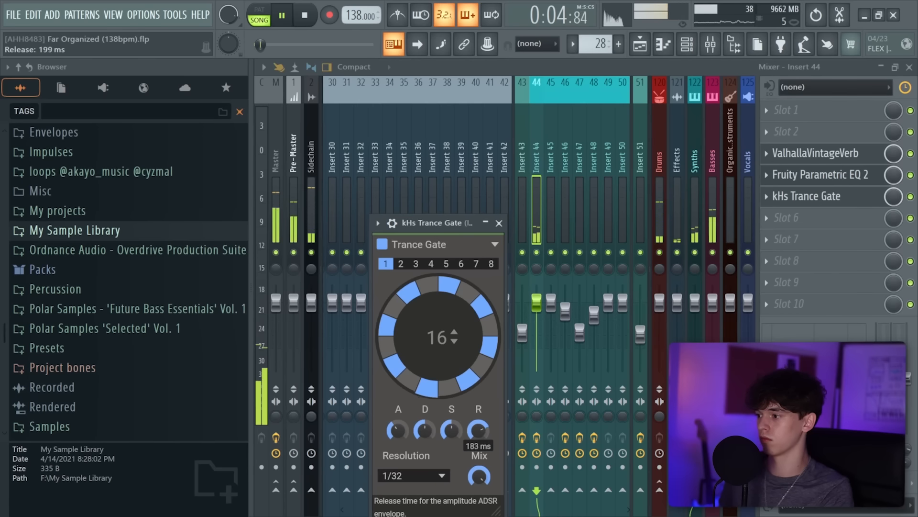
{"action": "left_click_drag", "start_coordinate": [537, 303], "coordinate": [537, 310]}
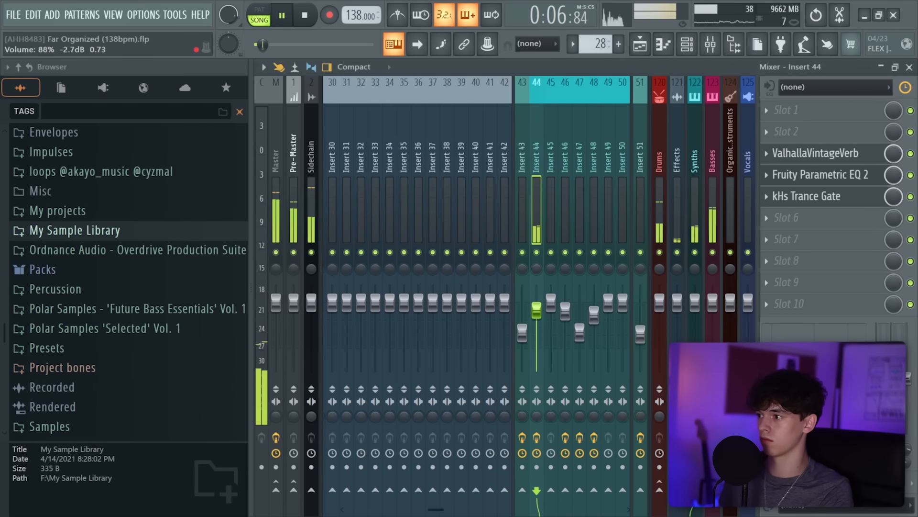
Step: Create new pattern 29 for Serum 2 #28
{"action": "left_click", "coordinate": [644, 51]}
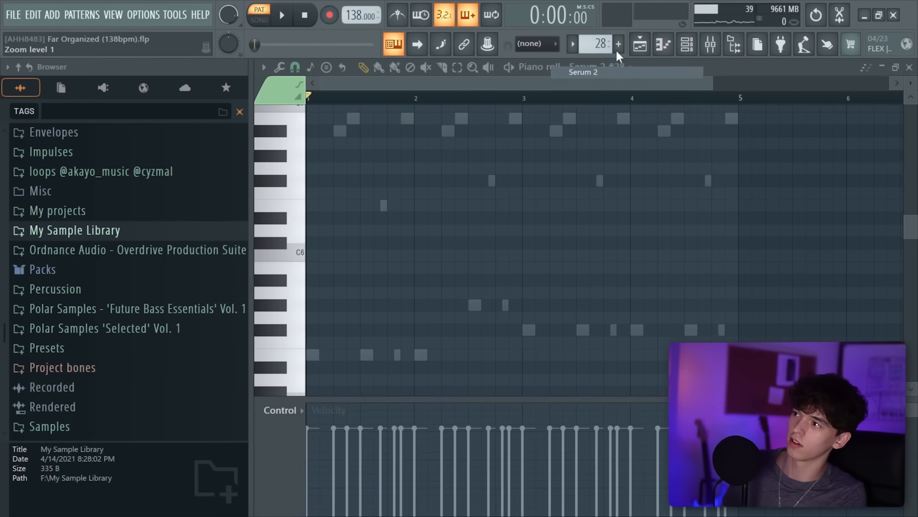
{"action": "left_click", "coordinate": [619, 46]}
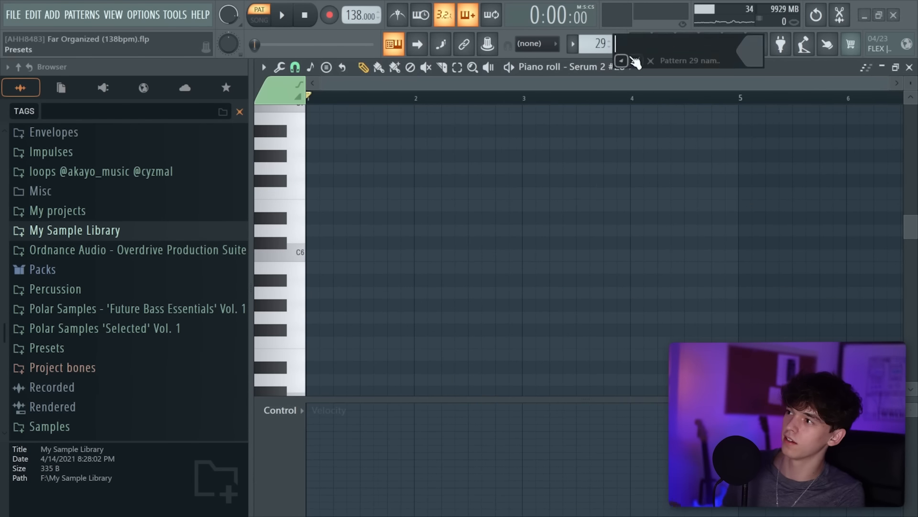
Step: Lower the F#5 notes in bar 2 of the Serum 2 #28 arpeggio to D#5 and duplicate the two-bar phrase
{"action": "scroll", "coordinate": [333, 303], "scroll_direction": "up", "scroll_amount": 4}
{"action": "left_click_drag", "start_coordinate": [472, 166], "coordinate": [796, 294]}
{"action": "left_click_drag", "start_coordinate": [488, 223], "coordinate": [487, 262]}
{"action": "key", "text": "space"}
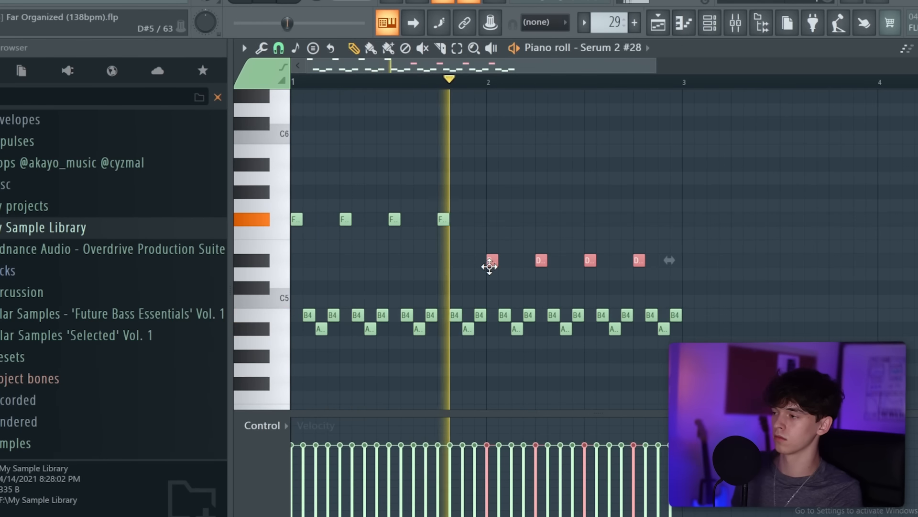
{"action": "key", "text": "ctrl+a"}
{"action": "key", "text": "ctrl+b"}
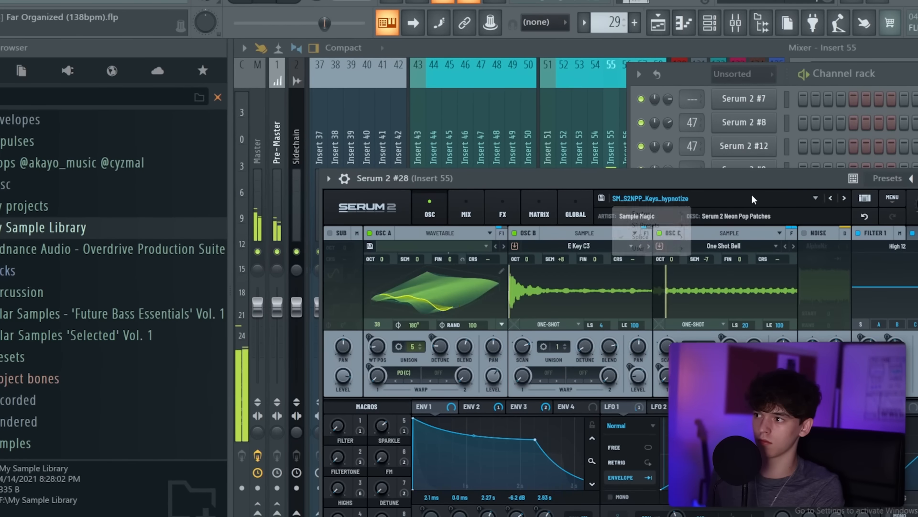
Step: Check ShaperBox 3 on Insert 55 and set the insert's ValhallaVintageVerb mix to 20.8%
{"action": "mouse_move", "coordinate": [646, 252]}
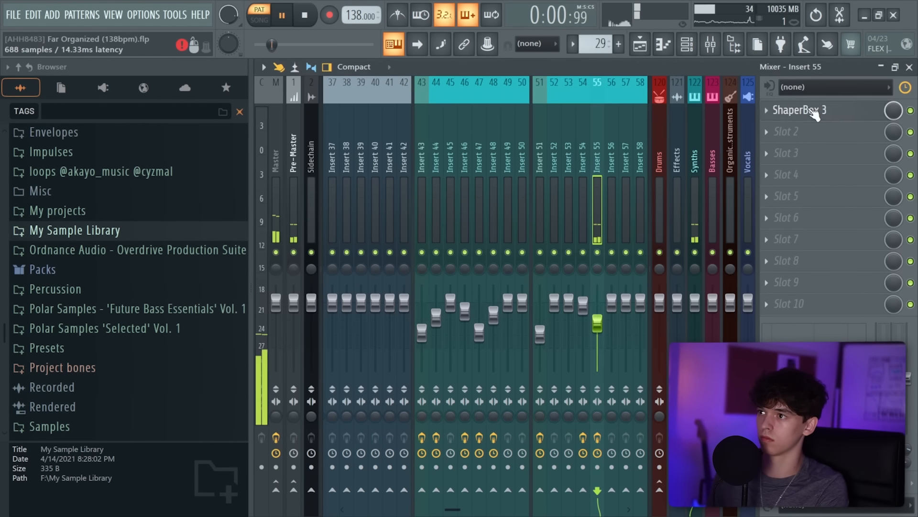
{"action": "left_click", "coordinate": [813, 112]}
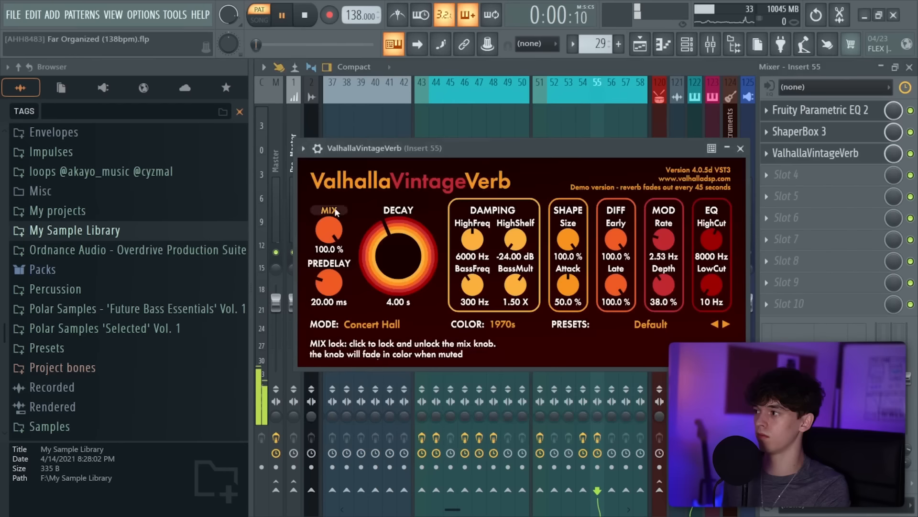
{"action": "left_click_drag", "start_coordinate": [329, 230], "coordinate": [320, 267]}
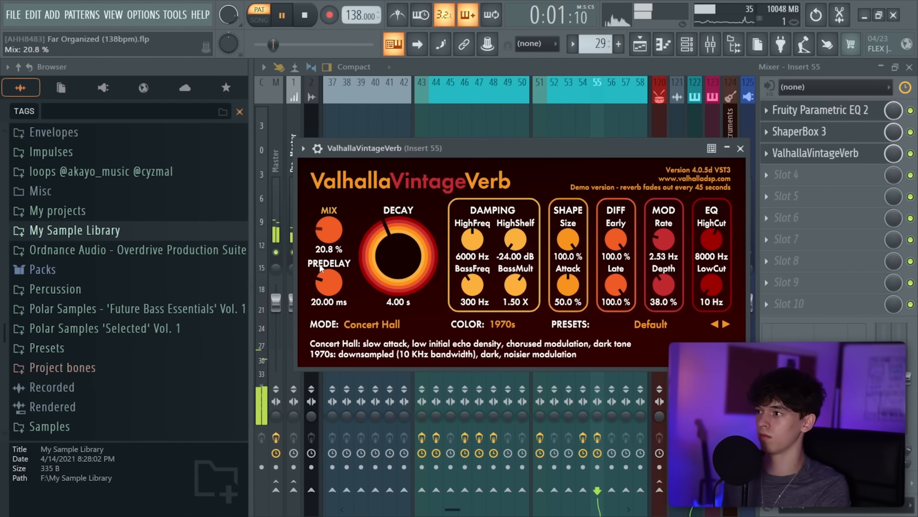
Step: Open the choice of effects for slot 4 of Insert 55
{"action": "left_click", "coordinate": [775, 174]}
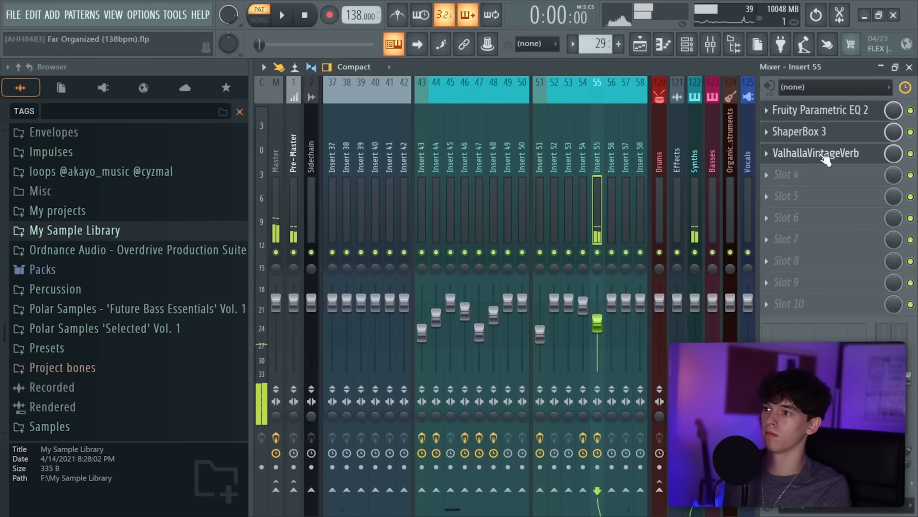
{"action": "left_click", "coordinate": [775, 175]}
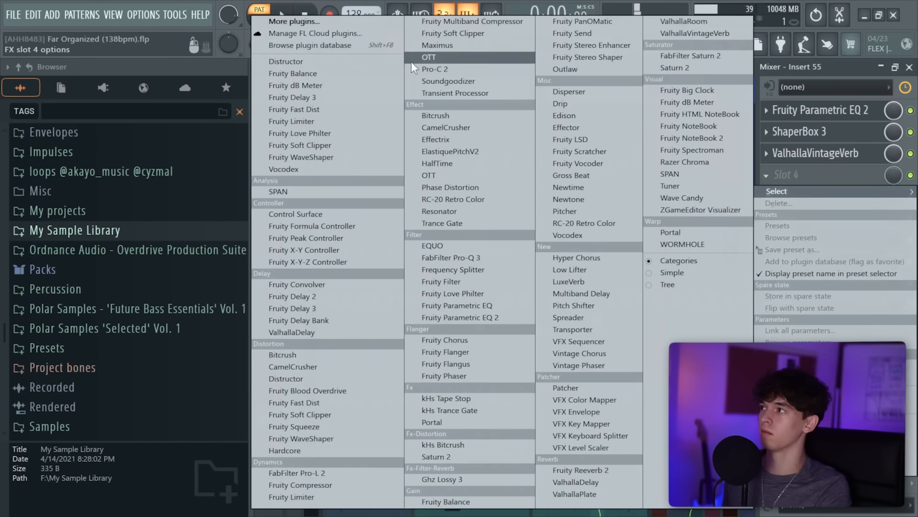